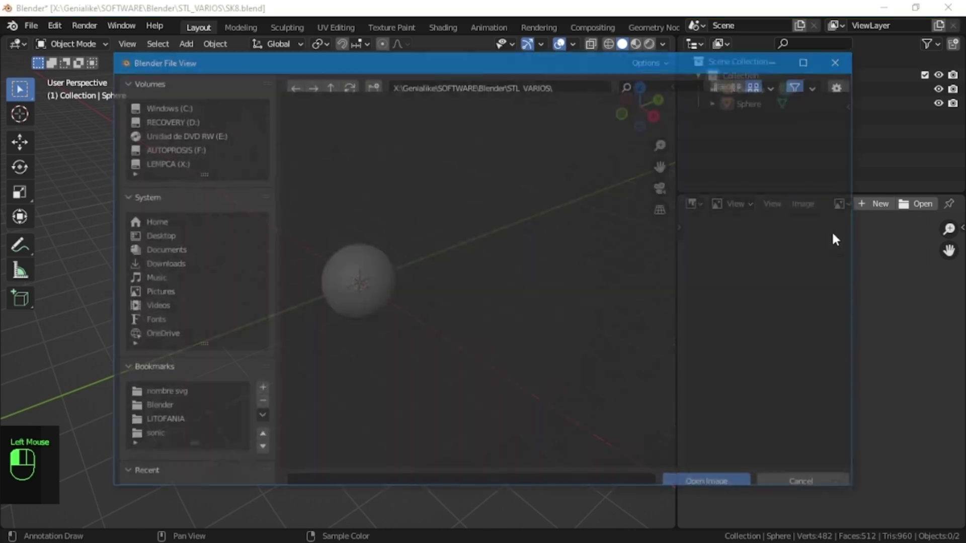
# Open the SK8 technical drawing as a reference image in the image editor
pyautogui.click(332, 153)
pyautogui.click(710, 474)
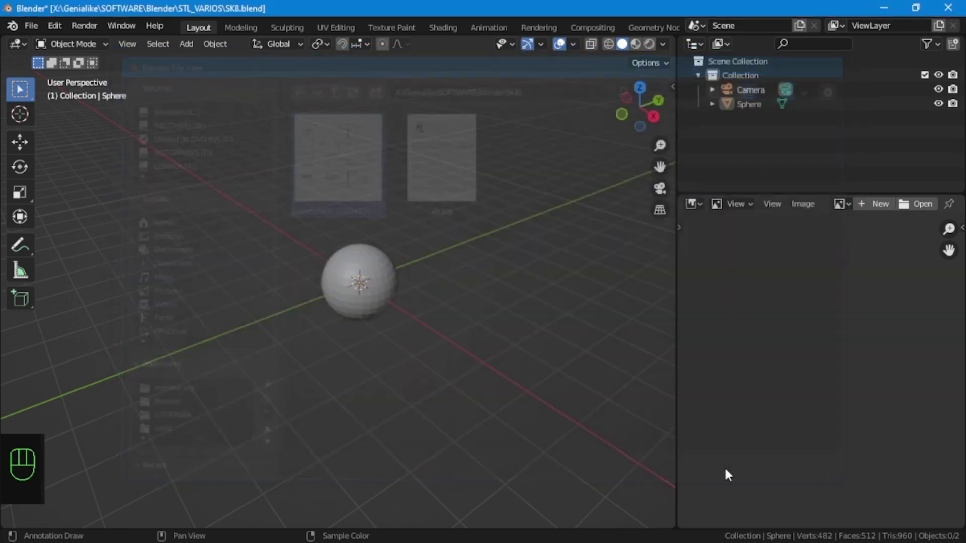
pyautogui.scroll(1, 844, 415)
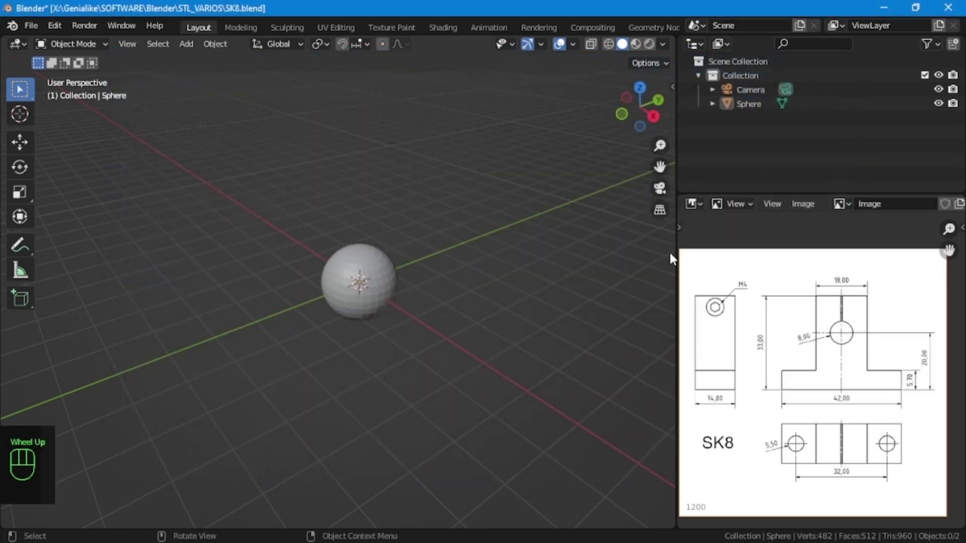
# Widen the image editor to fit the SK8 drawing and activate its Annotate tool
pyautogui.moveTo(677, 224); pyautogui.dragTo(649, 223)
pyautogui.click(653, 224)
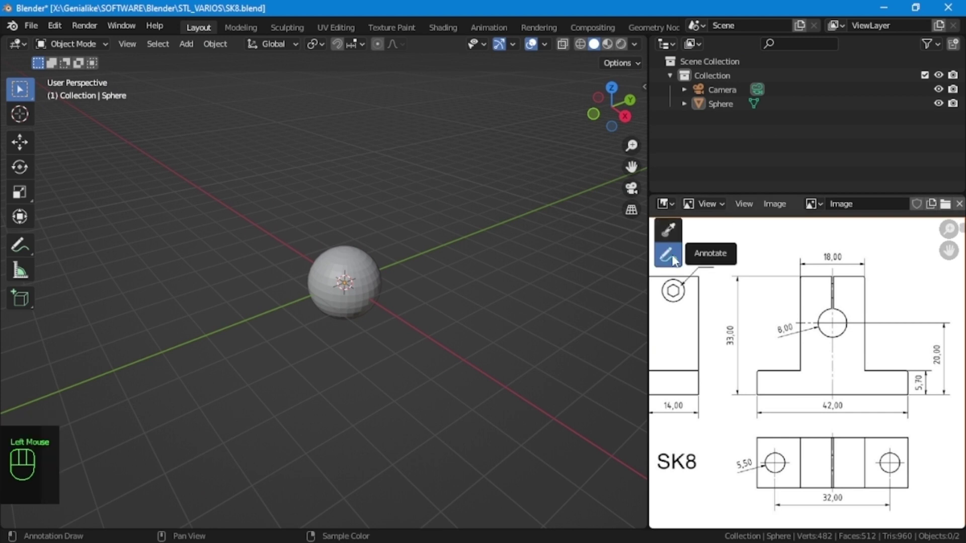
pyautogui.click(669, 251)
pyautogui.moveTo(778, 222); pyautogui.dragTo(791, 206, button='middle')
# Delete the sphere and add a mesh plane at the world origin
pyautogui.click(347, 279)
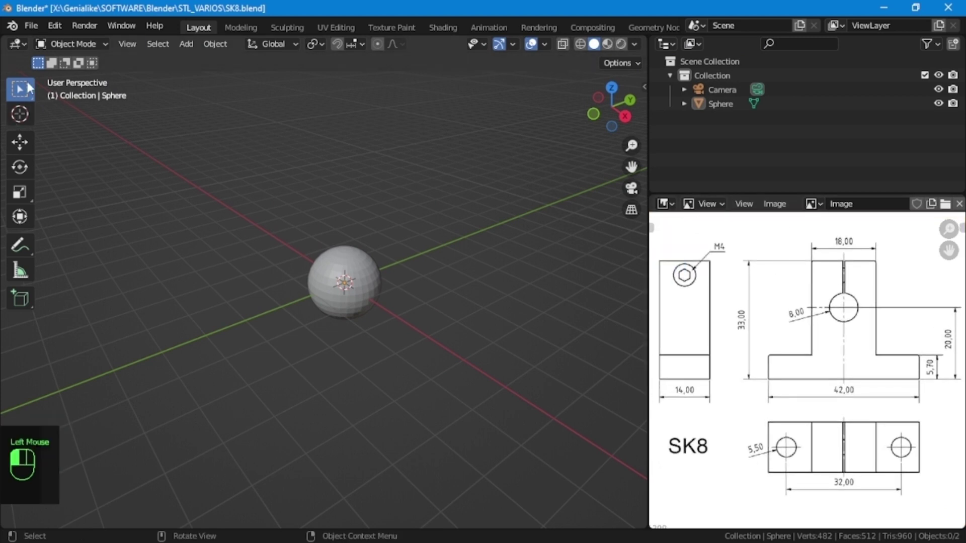
pyautogui.press('Delete')
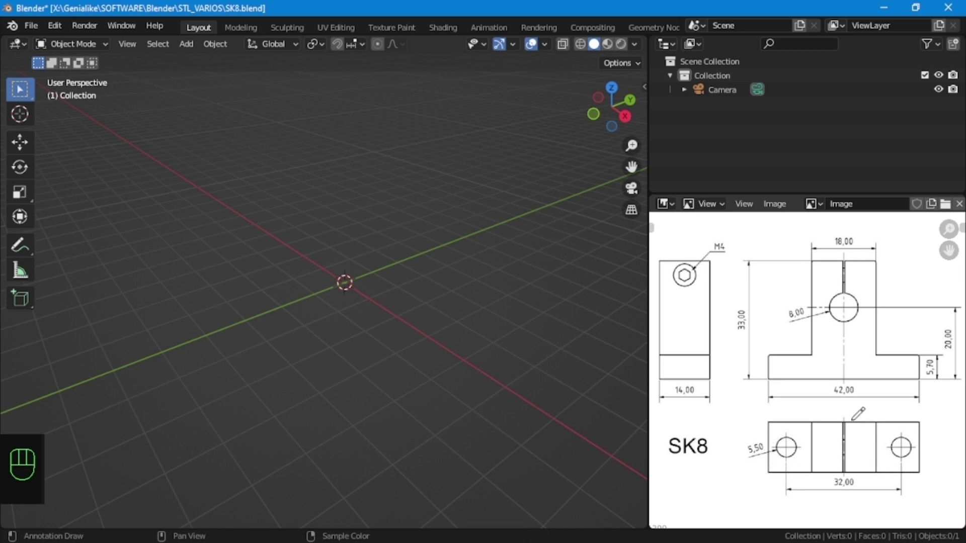
pyautogui.click(152, 269)
pyautogui.hotkey('shift', 'a')
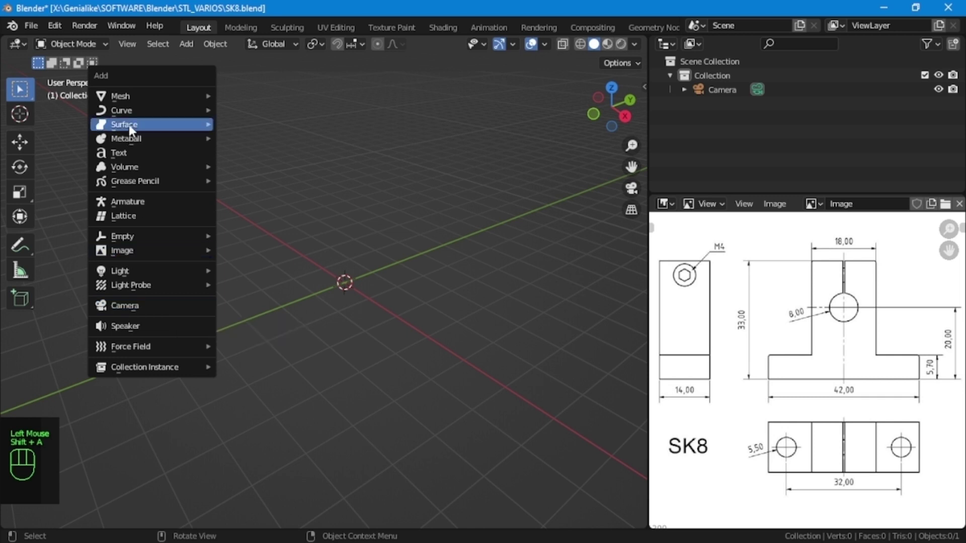
pyautogui.moveTo(149, 94)
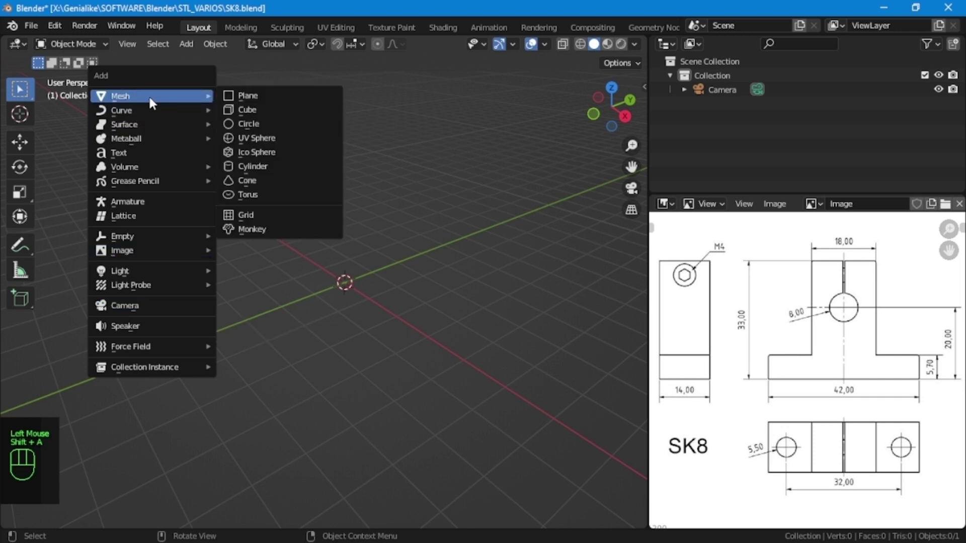
pyautogui.click(255, 95)
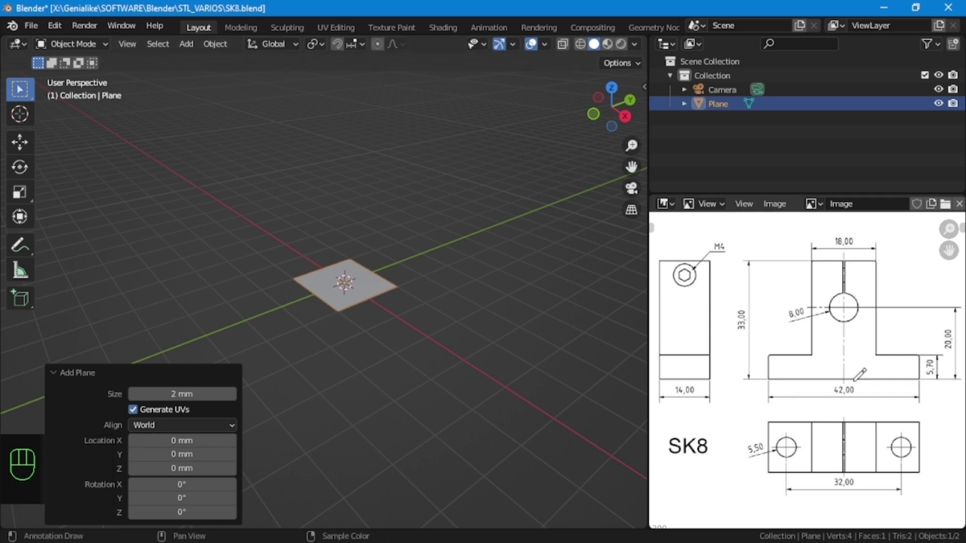
# Circle the 42,00 base length on the drawing and set the new plane's size to 42 mm
pyautogui.moveTo(855, 379)
pyautogui.mouseDown()
pyautogui.moveTo(826, 382)
pyautogui.moveTo(844, 398)
pyautogui.moveTo(857, 390)
pyautogui.moveTo(849, 379)
pyautogui.mouseUp()
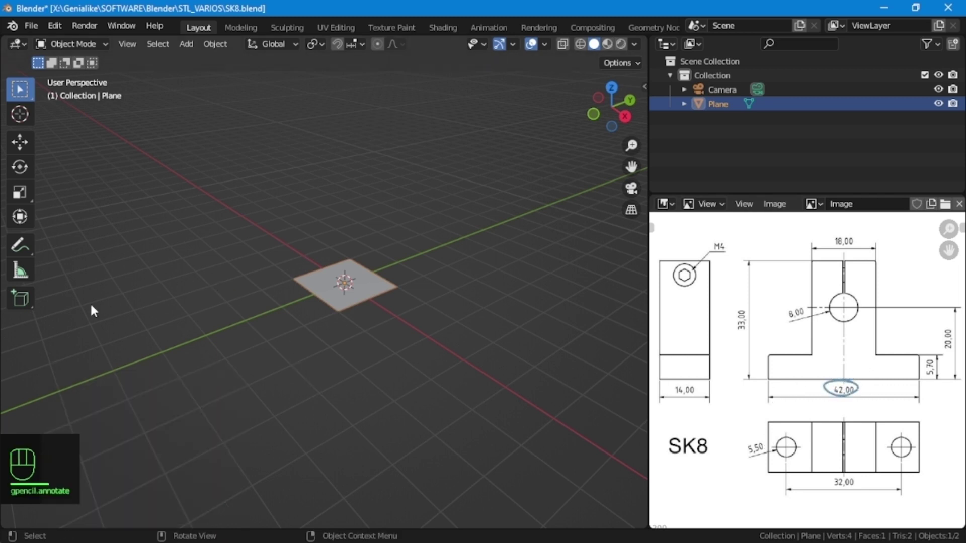
pyautogui.press('F9')
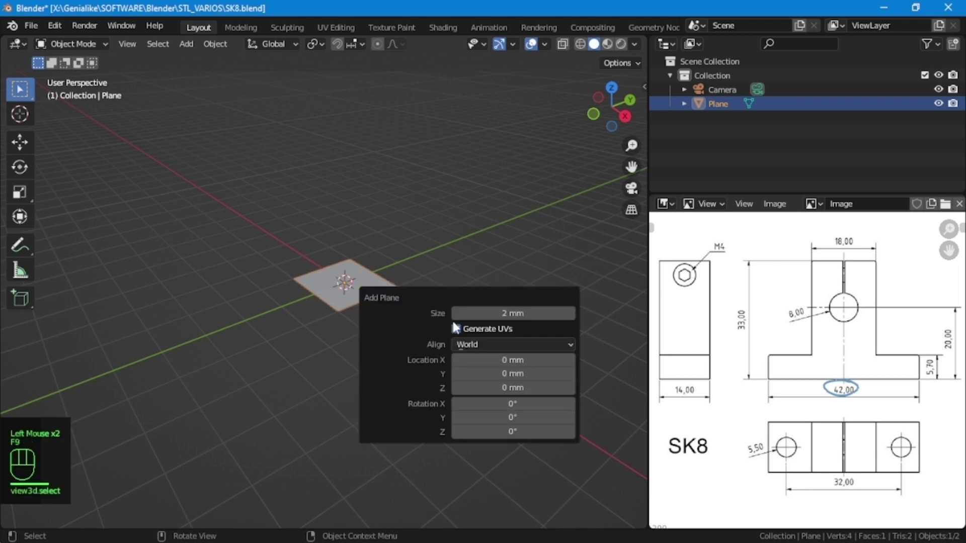
pyautogui.click(509, 313)
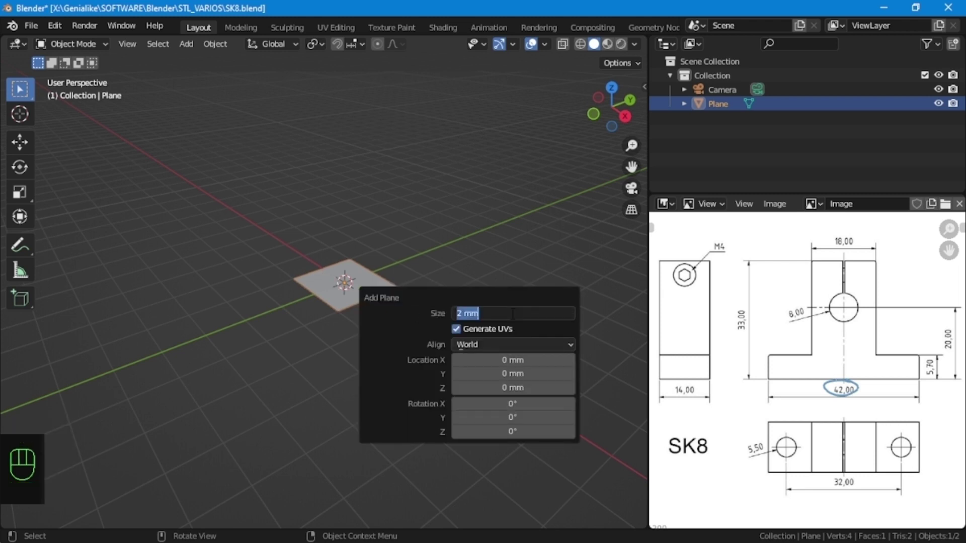
pyautogui.write('42')
pyautogui.press('Return')
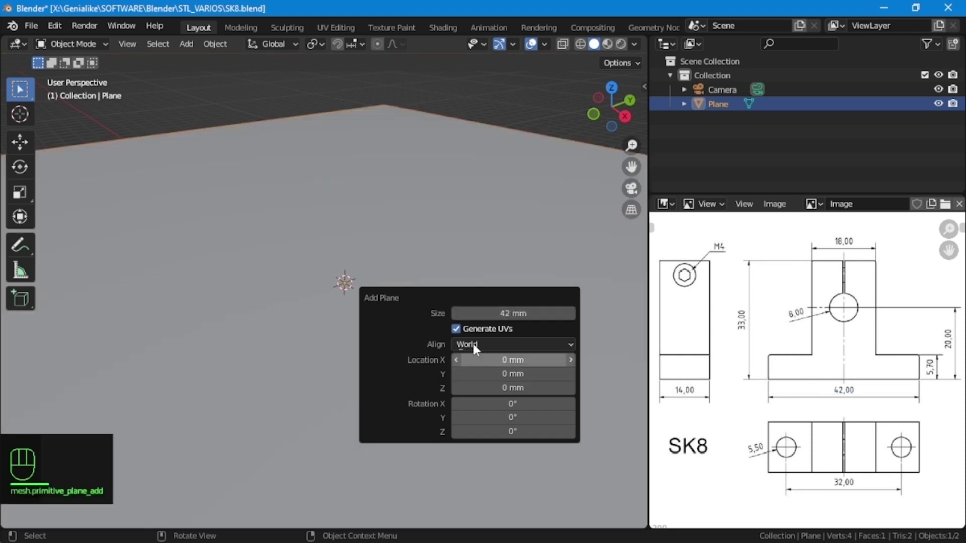
# Set the plane's Y dimension to 14 mm
pyautogui.scroll(-5, 360, 356)
pyautogui.keyDown('shift'); pyautogui.moveTo(360, 355); pyautogui.dragTo(431, 399, button='middle'); pyautogui.keyUp('shift')
pyautogui.press('n')
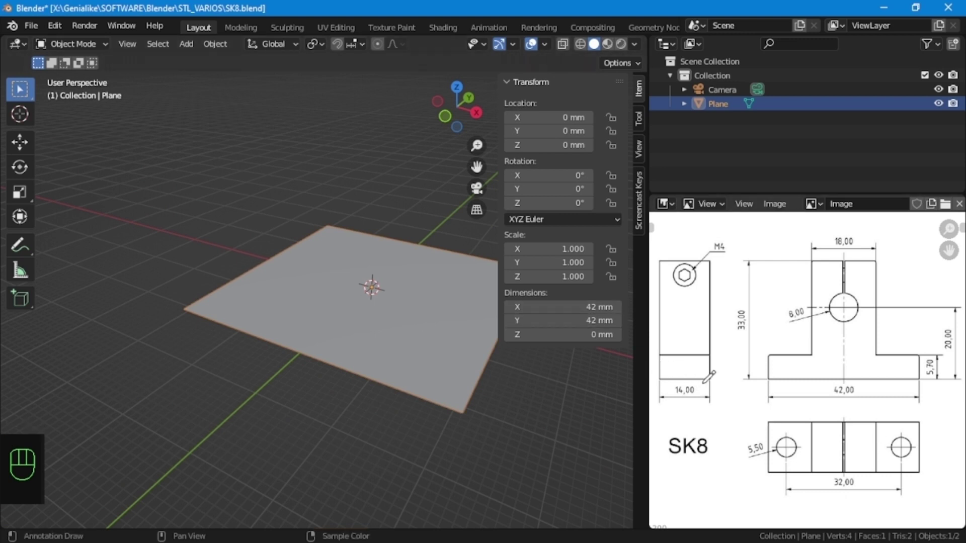
pyautogui.click(579, 320)
pyautogui.write('1')
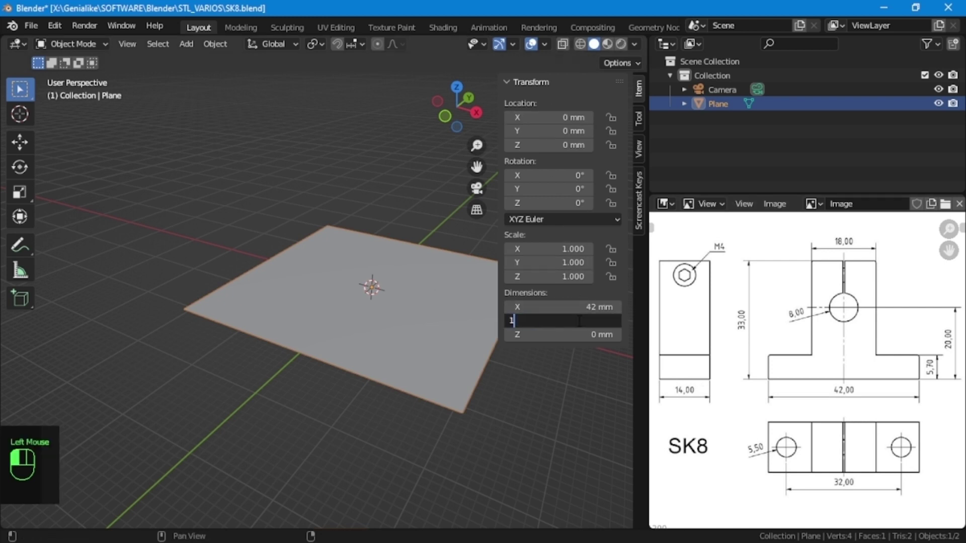
pyautogui.write('4')
pyautogui.press('Return')
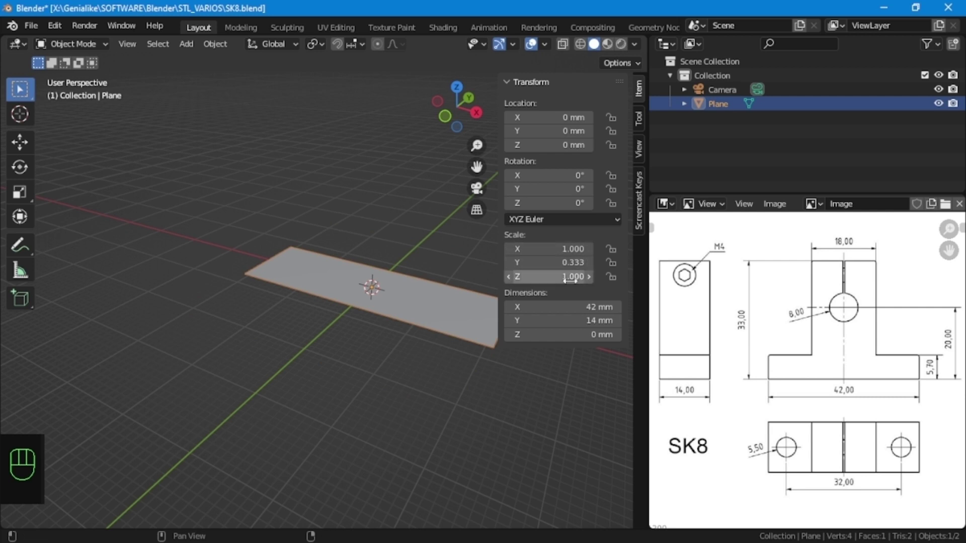
# Apply the scale of the resized plane
pyautogui.click(216, 44)
pyautogui.click(325, 112)
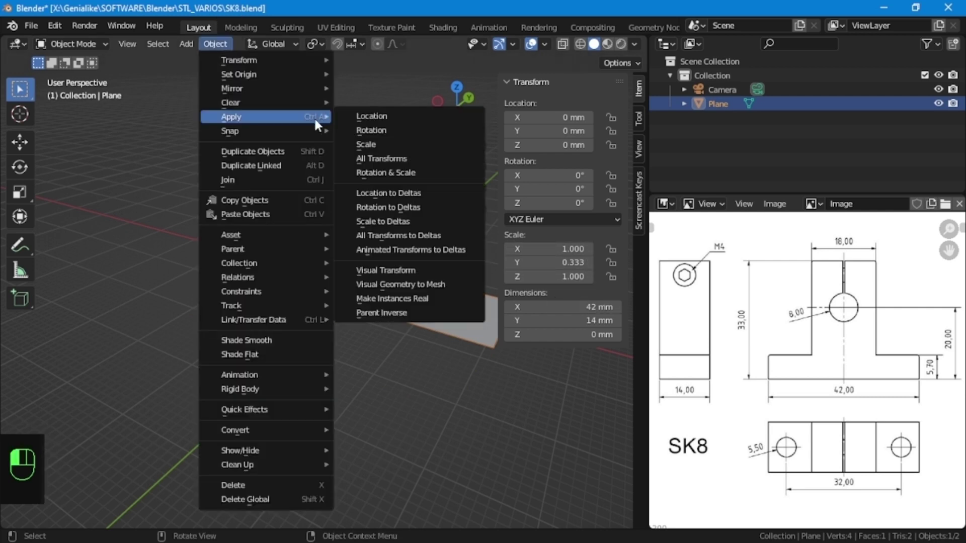
pyautogui.click(387, 145)
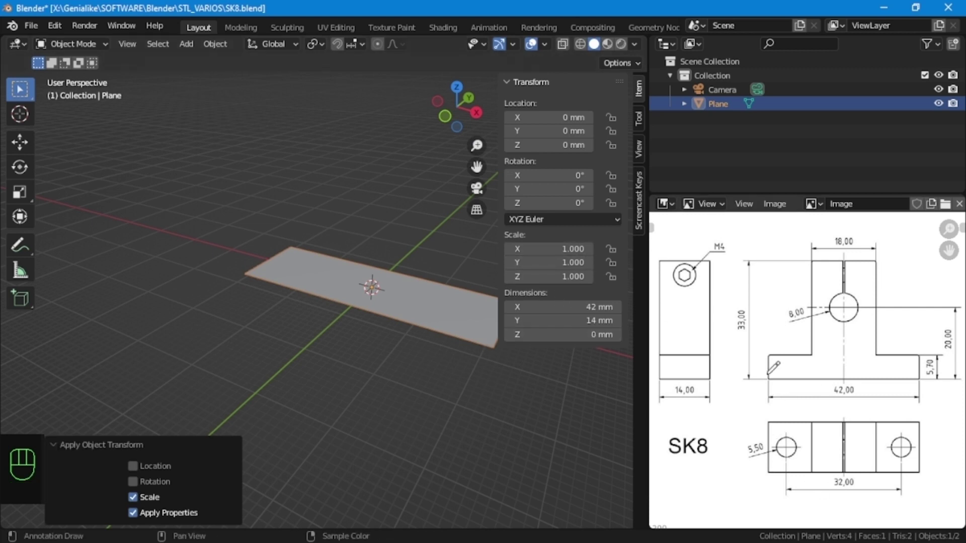
# Delete only the plane's face in Edit Mode, keeping its rectangular outline
pyautogui.click(301, 289)
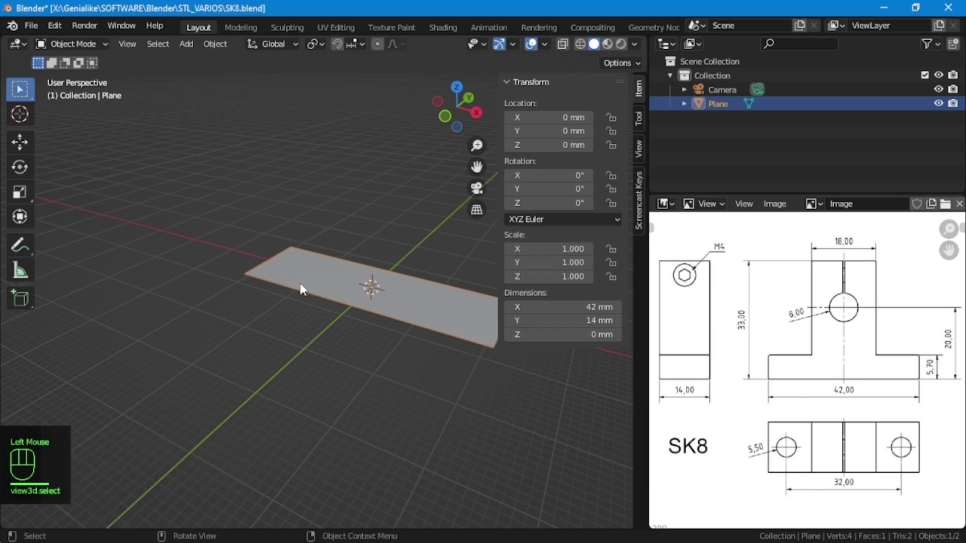
pyautogui.press('Tab')
pyautogui.press('3')
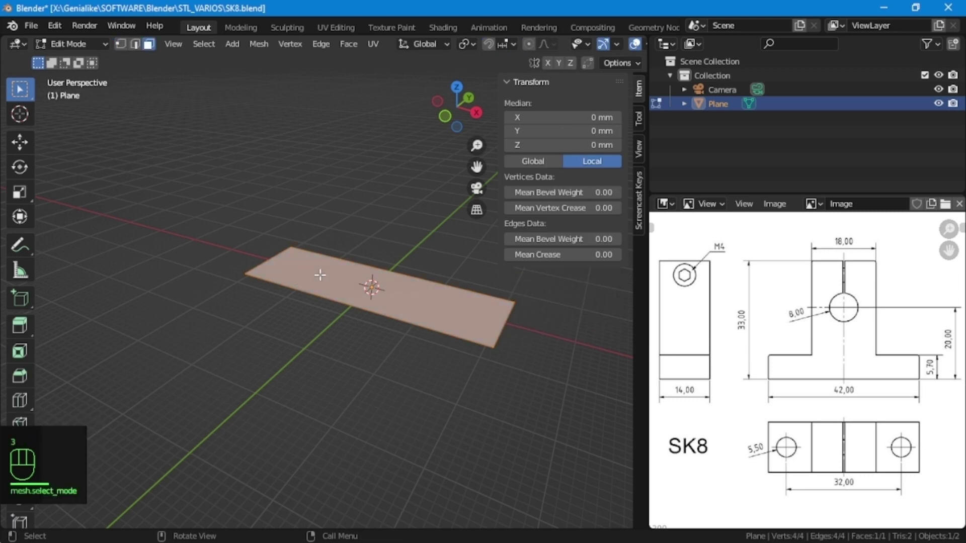
pyautogui.click(319, 275)
pyautogui.press('x')
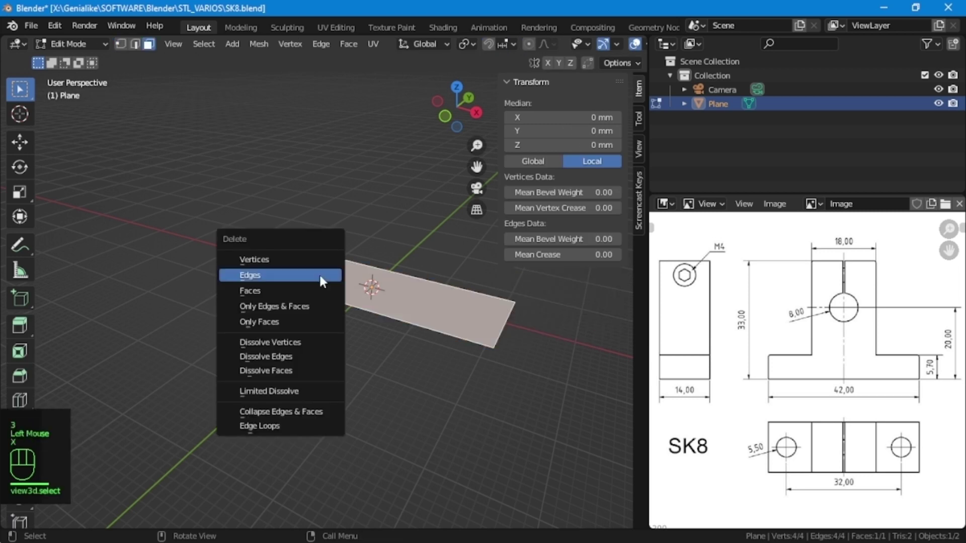
pyautogui.click(289, 318)
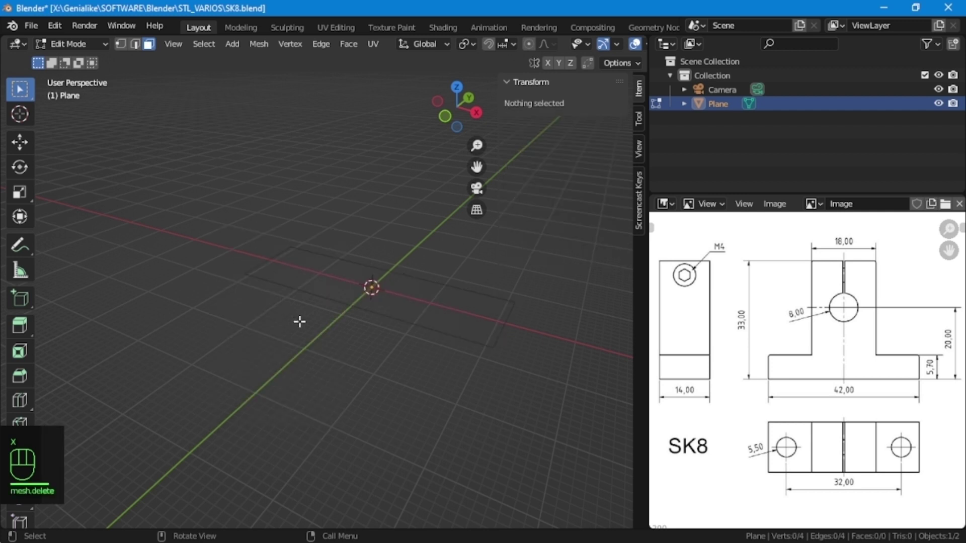
# Circle the 5,50 hole diameter on the drawing's bottom view with an annotation
pyautogui.moveTo(371, 313); pyautogui.dragTo(376, 338, button='middle')
pyautogui.scroll(2, 382, 339)
pyautogui.keyDown('shift'); pyautogui.moveTo(457, 350); pyautogui.dragTo(380, 352, button='middle'); pyautogui.keyUp('shift')
pyautogui.moveTo(387, 360)
pyautogui.mouseDown(button='middle')
pyautogui.moveTo(412, 390)
pyautogui.moveTo(412, 352)
pyautogui.moveTo(385, 362)
pyautogui.mouseUp(button='middle')
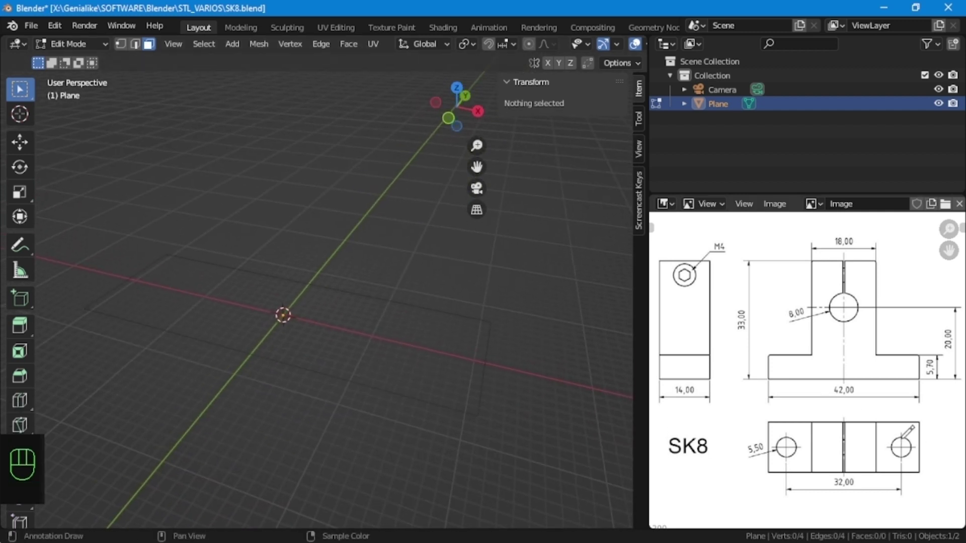
pyautogui.moveTo(757, 436)
pyautogui.mouseDown()
pyautogui.moveTo(746, 443)
pyautogui.moveTo(760, 460)
pyautogui.moveTo(753, 439)
pyautogui.mouseUp()
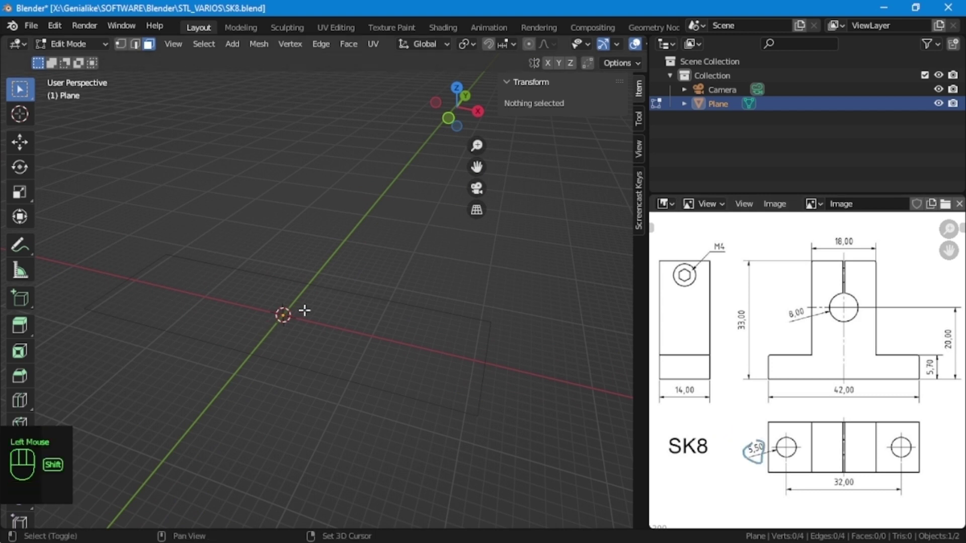
# Add a 32-vertex circle with a radius of 2.75 mm at X 16 mm inside the base outline
pyautogui.hotkey('shift', 'a')
pyautogui.click(274, 306)
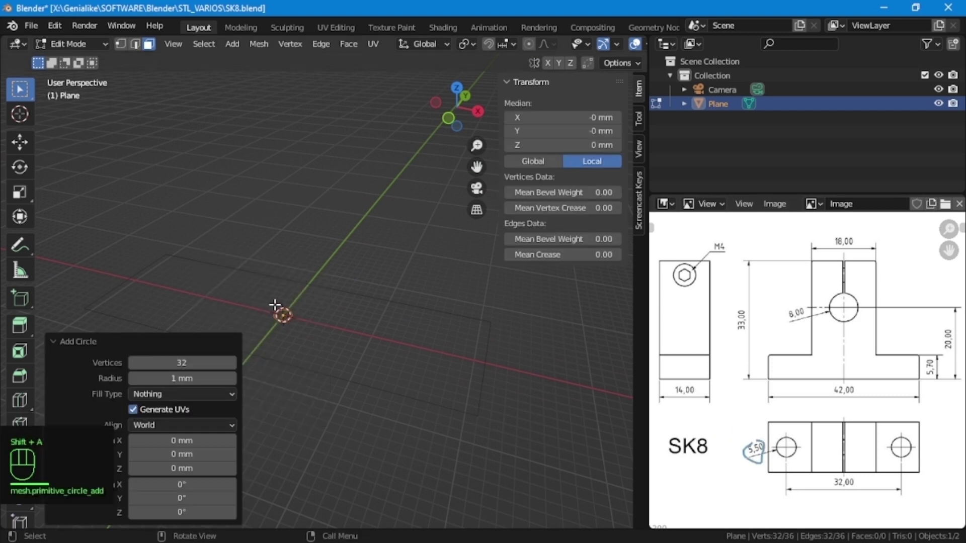
pyautogui.click(204, 379)
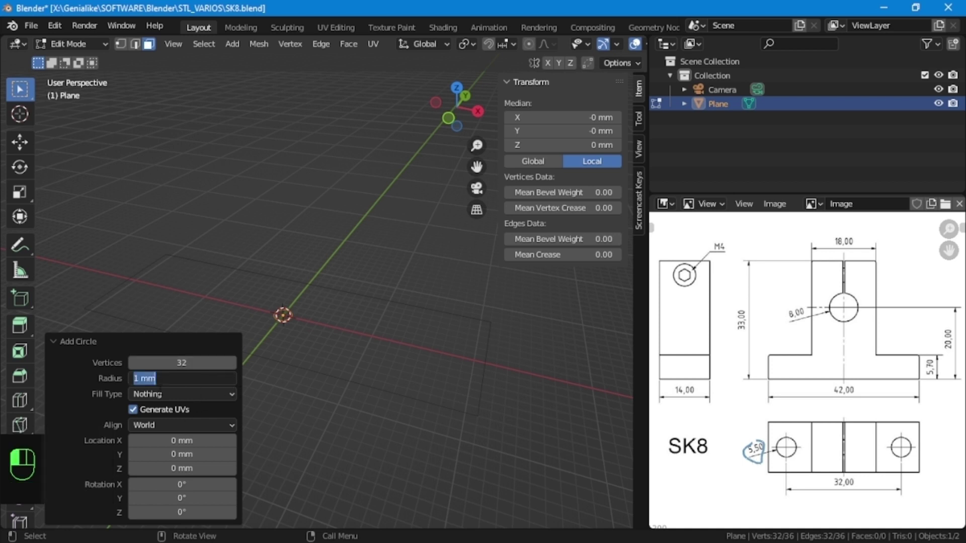
pyautogui.write('2.75')
pyautogui.press('Tab')
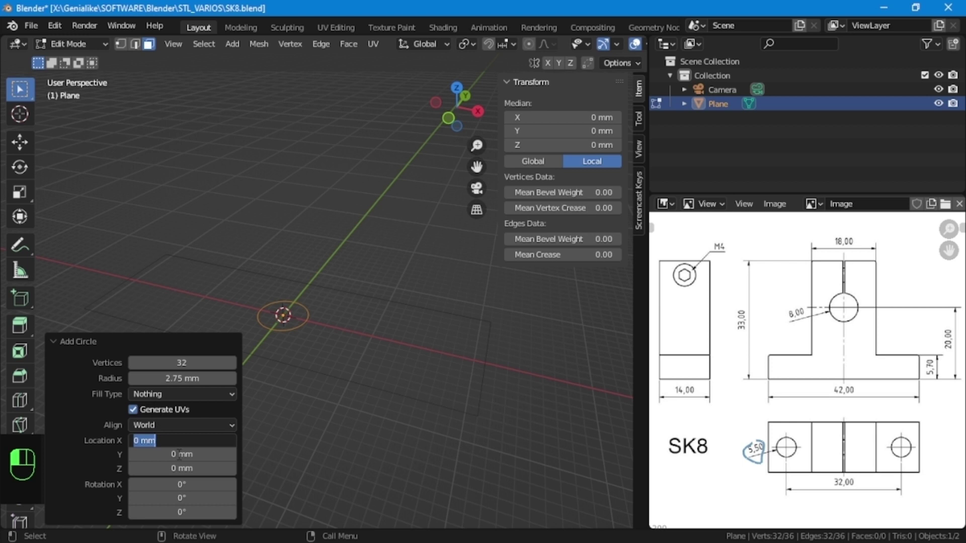
pyautogui.write('16')
pyautogui.press('Tab')
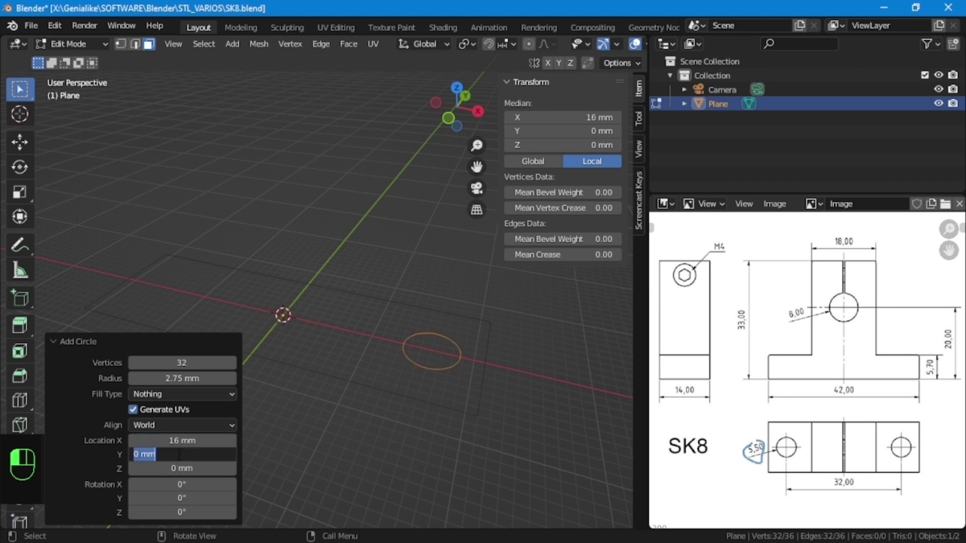
pyautogui.click(354, 417)
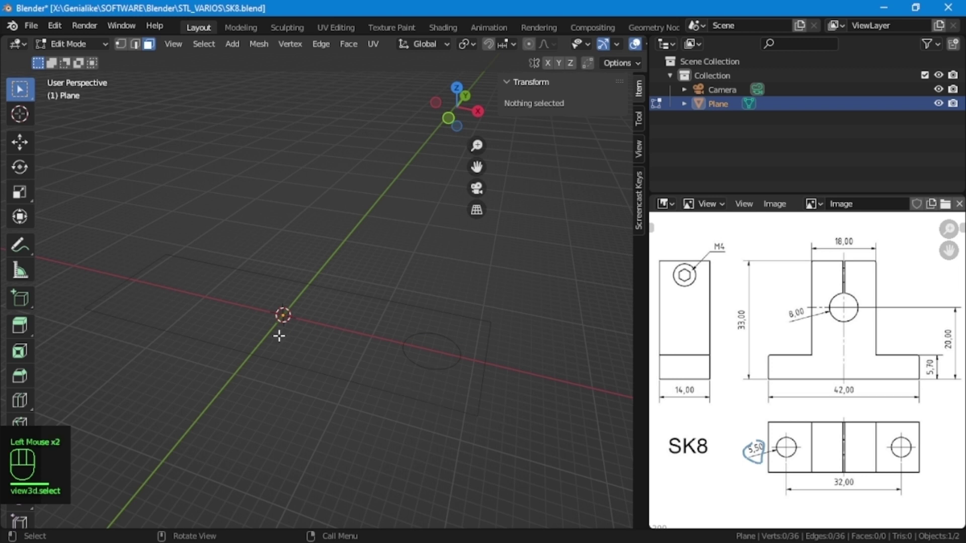
# Add a second circle with a radius of 2.75 mm at X -16 mm for the opposite hole
pyautogui.hotkey('shift', 'a')
pyautogui.click(241, 335)
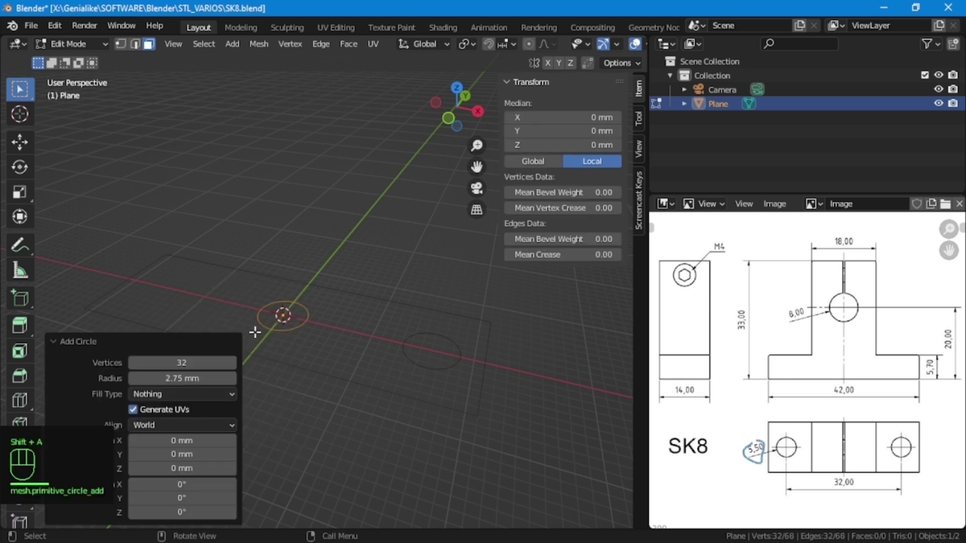
pyautogui.click(193, 441)
pyautogui.write('-16')
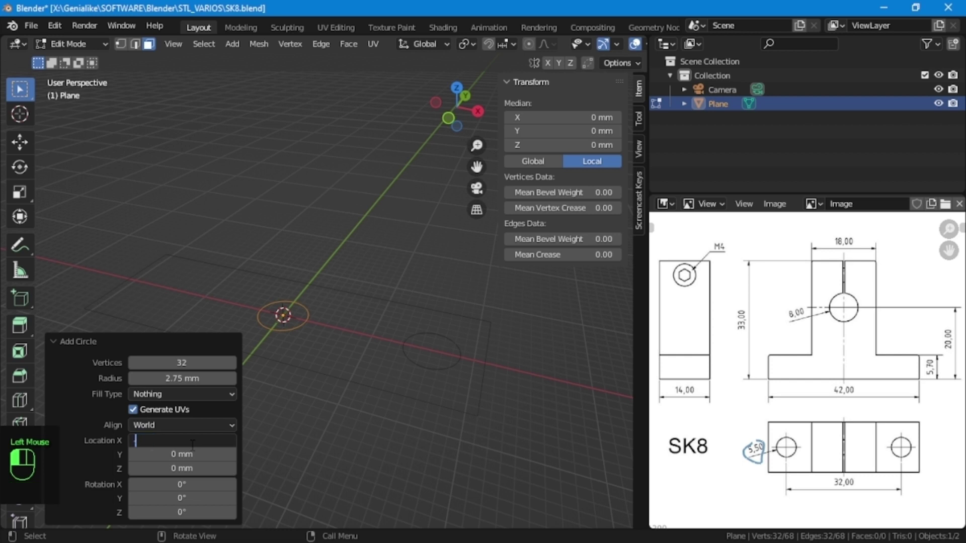
pyautogui.press('Return')
pyautogui.click(353, 432)
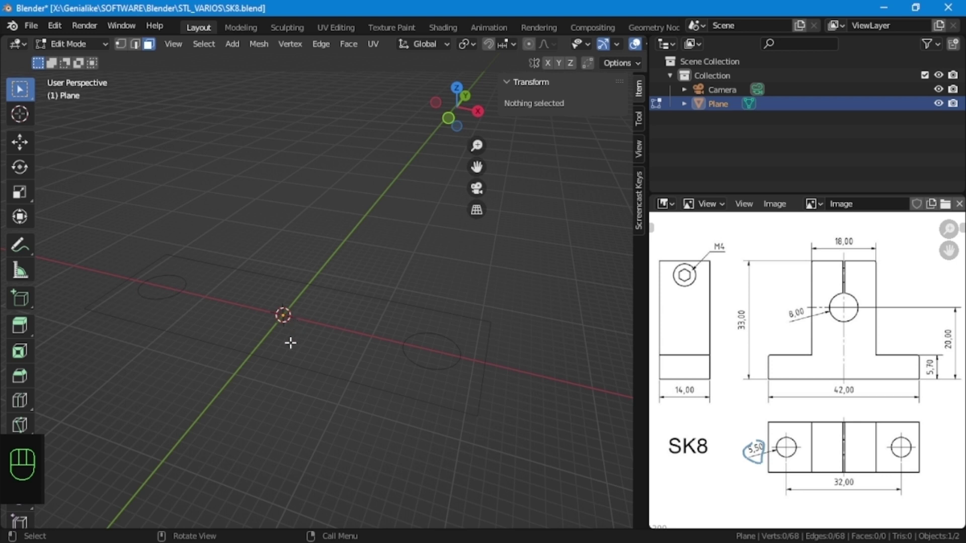
# Select the base outline's two long edges and mark the upright's two side lines on the drawing's bottom view with annotations
pyautogui.moveTo(297, 346); pyautogui.dragTo(303, 374, button='middle')
pyautogui.click(303, 375)
pyautogui.click(303, 371)
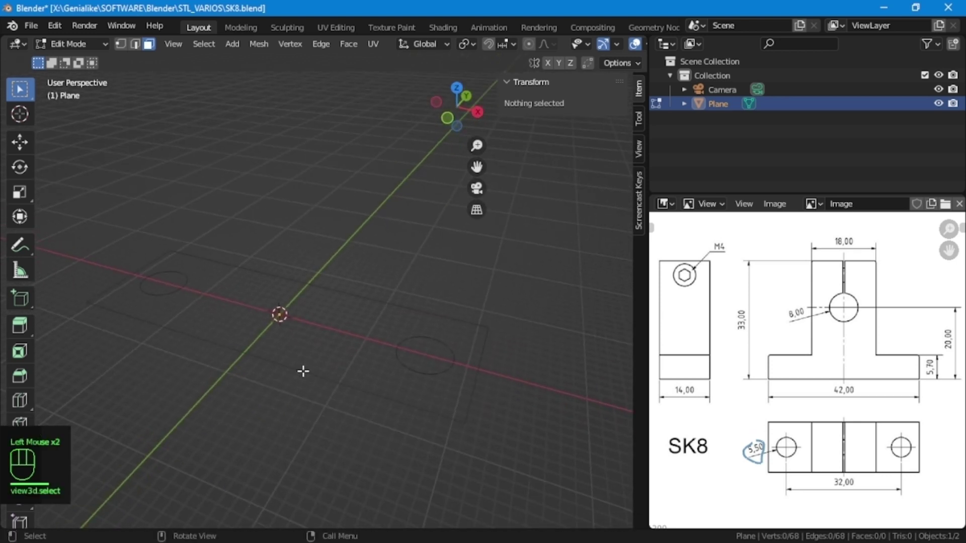
pyautogui.press('2')
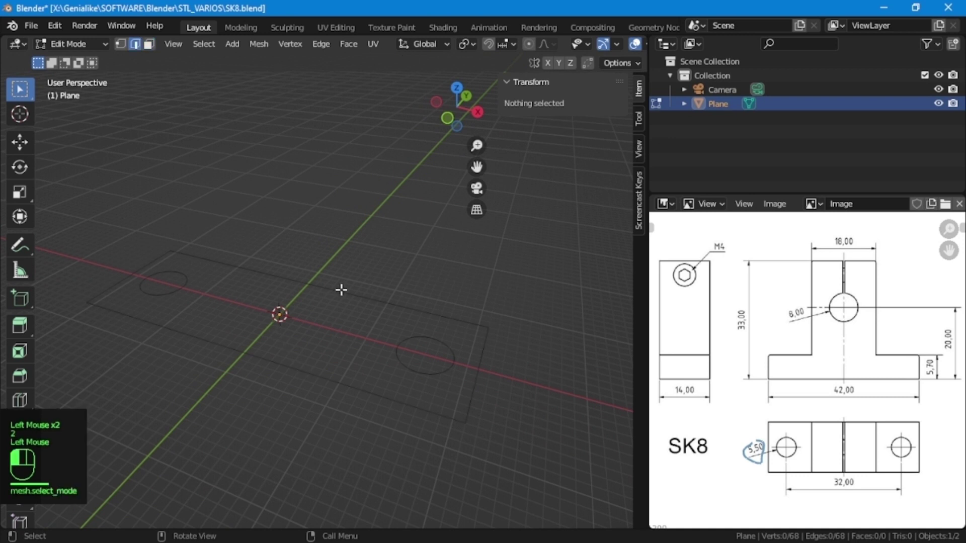
pyautogui.click(341, 288)
pyautogui.keyDown('shift'); pyautogui.click(319, 380); pyautogui.keyUp('shift')
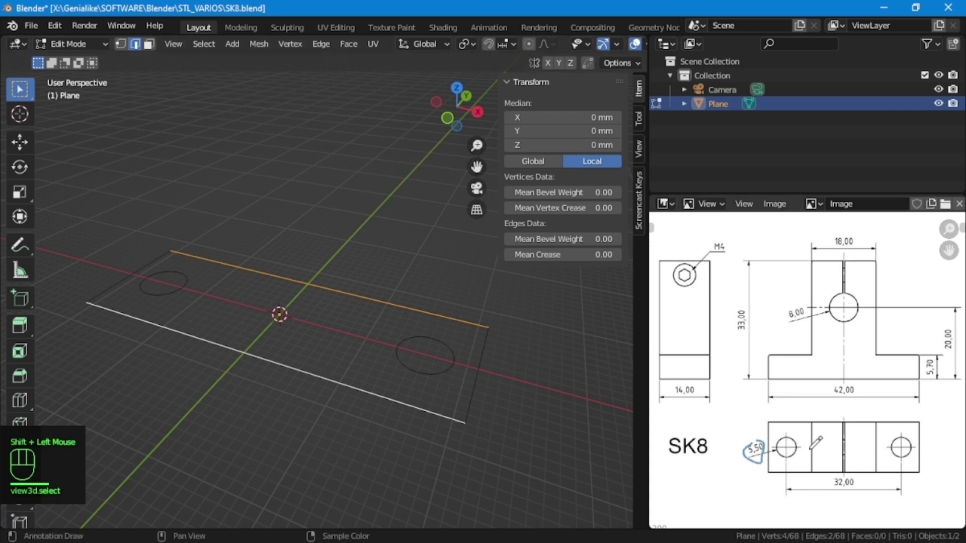
pyautogui.moveTo(810, 416); pyautogui.dragTo(811, 487)
pyautogui.moveTo(875, 423); pyautogui.dragTo(877, 483)
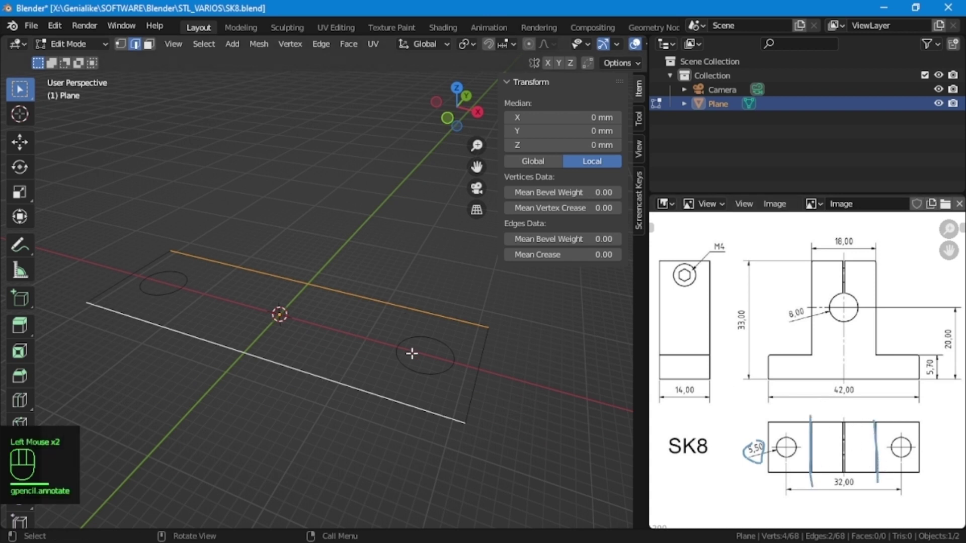
# Divide each long edge of the base outline with two evenly spaced loop cuts
pyautogui.hotkey('ctrl', 'r')
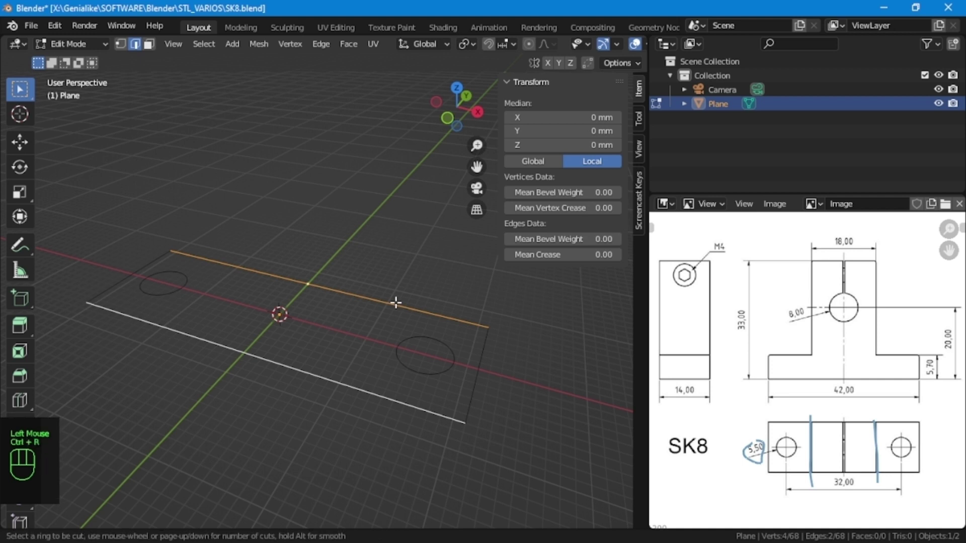
pyautogui.scroll(1, 314, 285)
pyautogui.click(314, 284)
pyautogui.rightClick(314, 285)
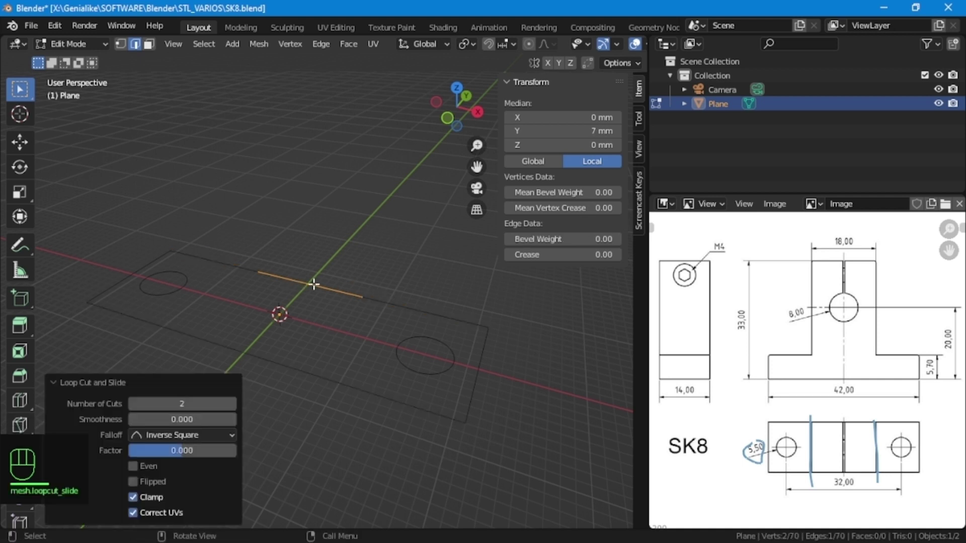
pyautogui.click(293, 357)
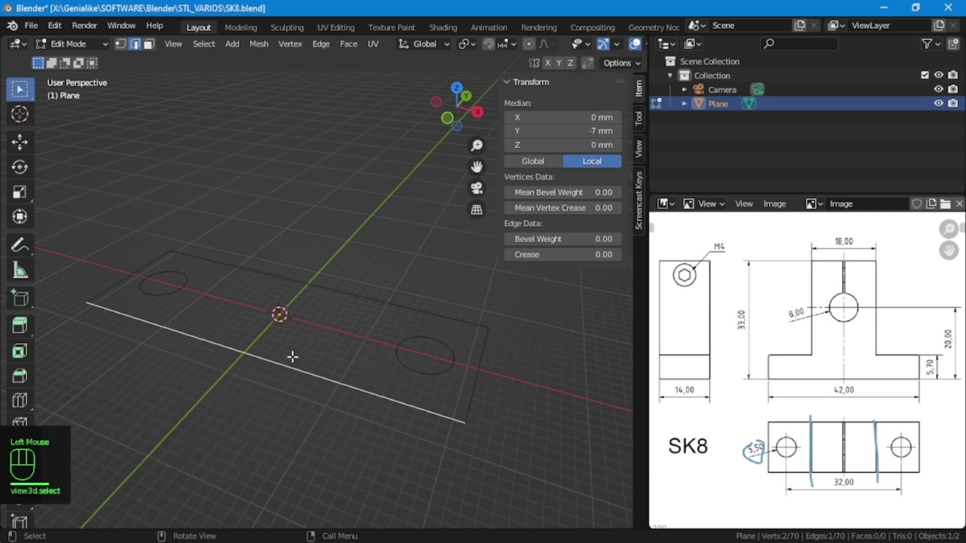
pyautogui.hotkey('ctrl', 'r')
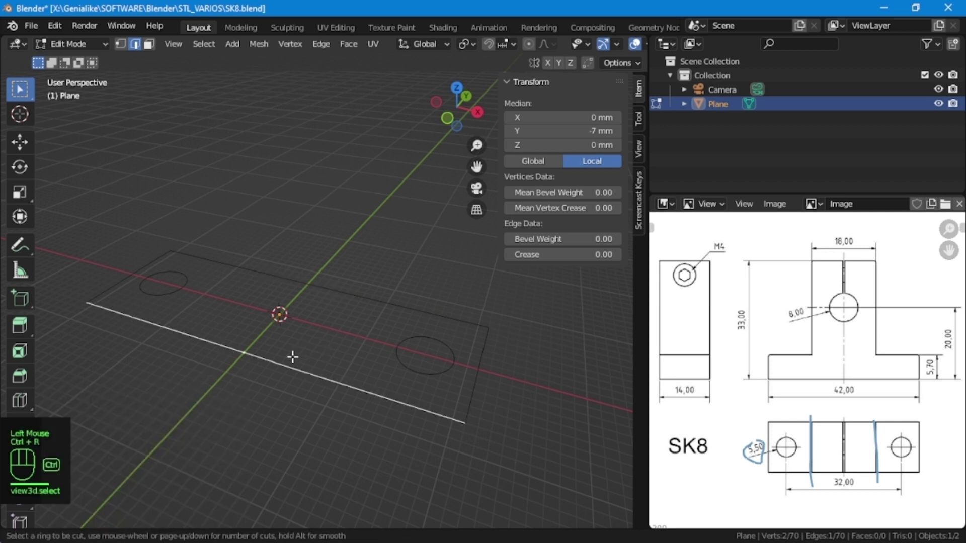
pyautogui.click(257, 358)
pyautogui.rightClick(260, 356)
# Connect the opposite cut vertices with two edges across the base outline, separating the middle section from both hole sections
pyautogui.click(298, 388)
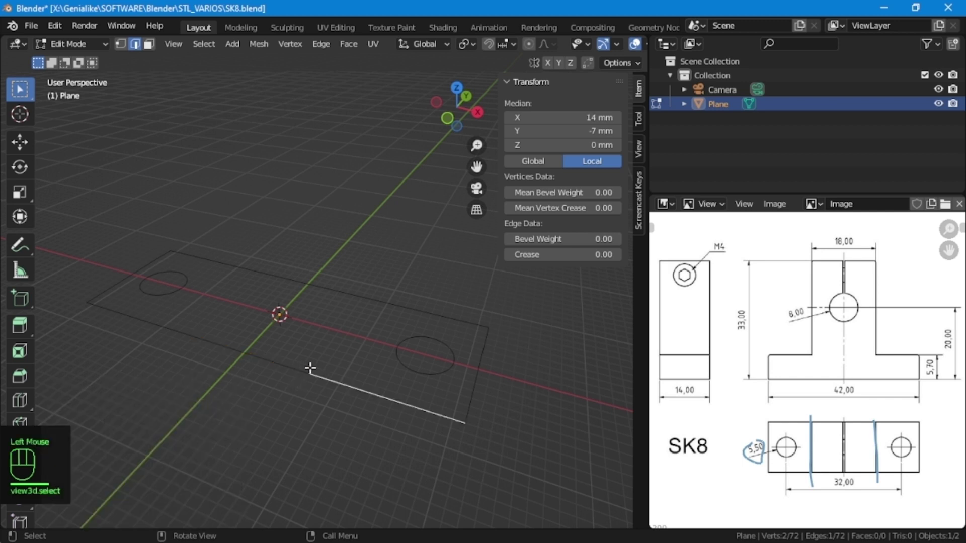
pyautogui.press('1')
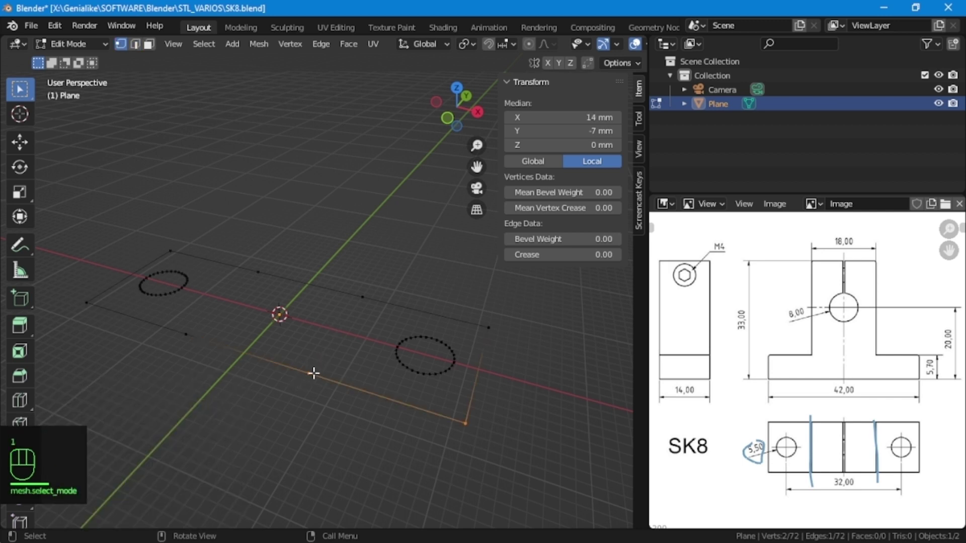
pyautogui.click(314, 373)
pyautogui.keyDown('shift'); pyautogui.click(361, 296); pyautogui.keyUp('shift')
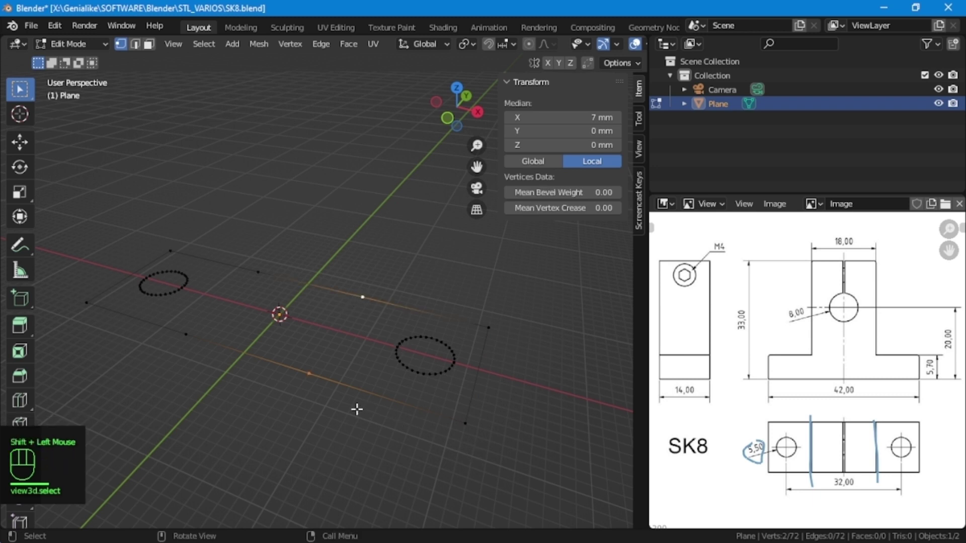
pyautogui.press('f')
pyautogui.click(254, 275)
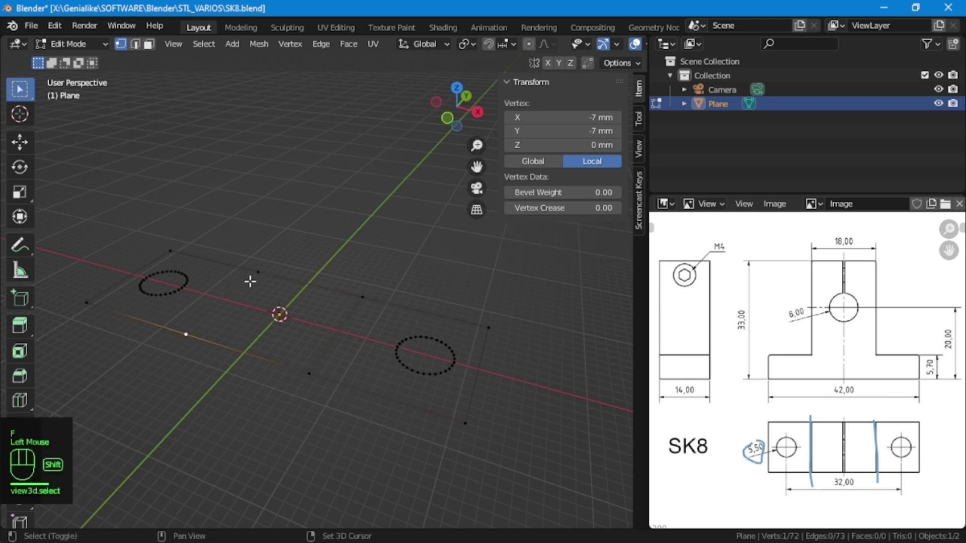
pyautogui.keyDown('shift'); pyautogui.click(186, 335); pyautogui.keyUp('shift')
pyautogui.press('f')
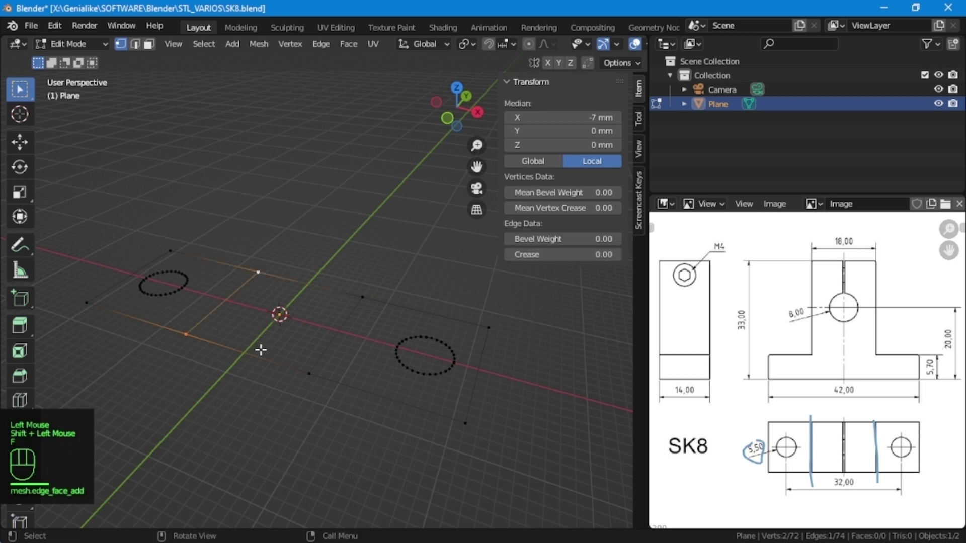
# Fill the +X end section between its four border edges and the mounting hole circle, leaving the hole open
pyautogui.press('2')
pyautogui.click(352, 282)
pyautogui.keyDown('shift'); pyautogui.moveTo(370, 269); pyautogui.dragTo(504, 463); pyautogui.keyUp('shift')
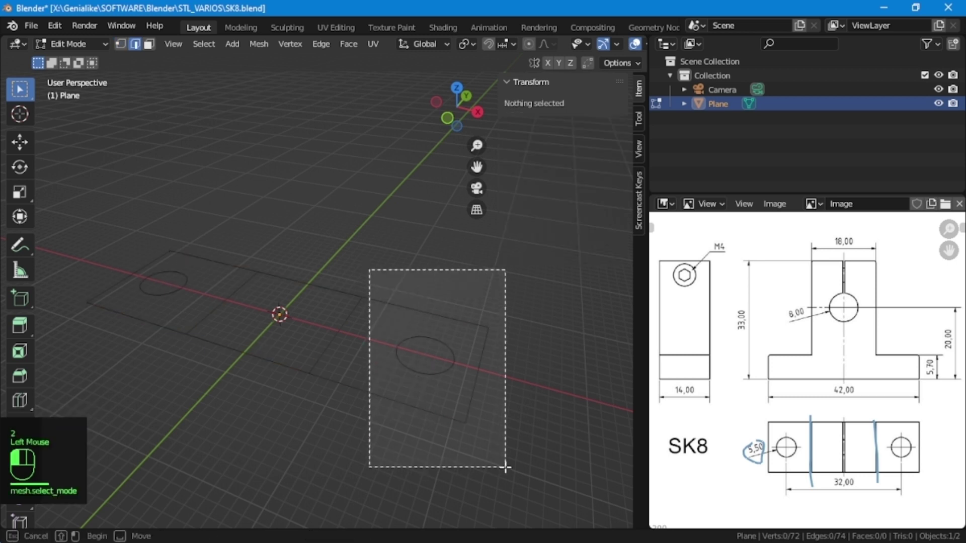
pyautogui.keyDown('shift'); pyautogui.click(385, 400); pyautogui.keyUp('shift')
pyautogui.keyDown('shift'); pyautogui.click(436, 313); pyautogui.keyUp('shift')
pyautogui.keyDown('shift'); pyautogui.click(347, 324); pyautogui.keyUp('shift')
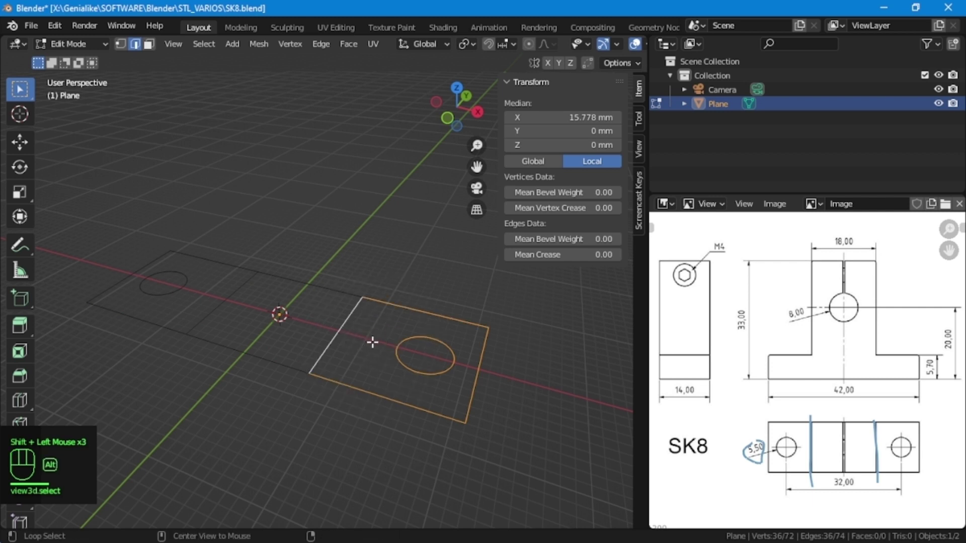
pyautogui.hotkey('alt', 'f')
# Fill the -X end section between its four border edges and its mounting hole circle, leaving the hole open
pyautogui.click(168, 327)
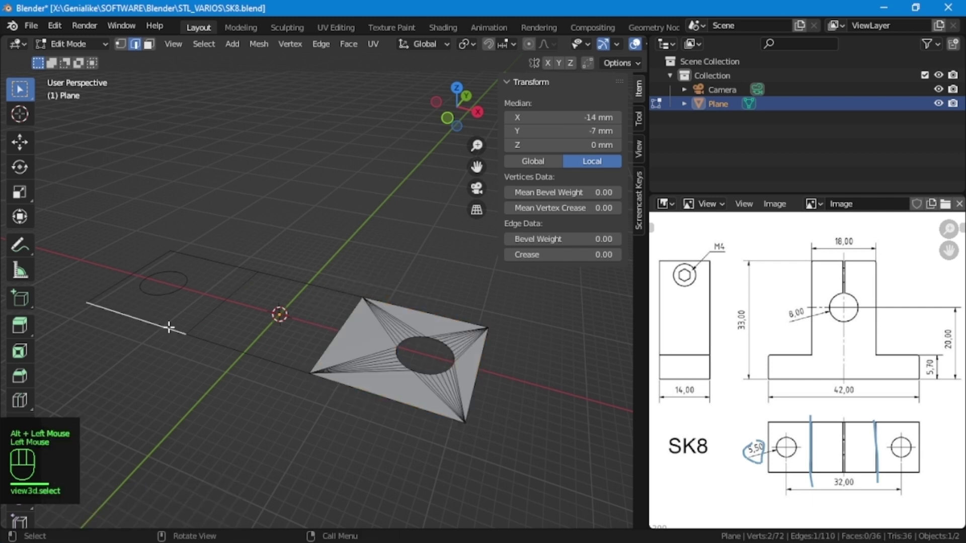
pyautogui.keyDown('shift'); pyautogui.click(186, 285); pyautogui.keyUp('shift')
pyautogui.keyDown('shift'); pyautogui.click(171, 259); pyautogui.keyUp('shift')
pyautogui.keyDown('alt'); pyautogui.keyDown('shift'); pyautogui.click(166, 261); pyautogui.keyUp('shift'); pyautogui.keyUp('alt')
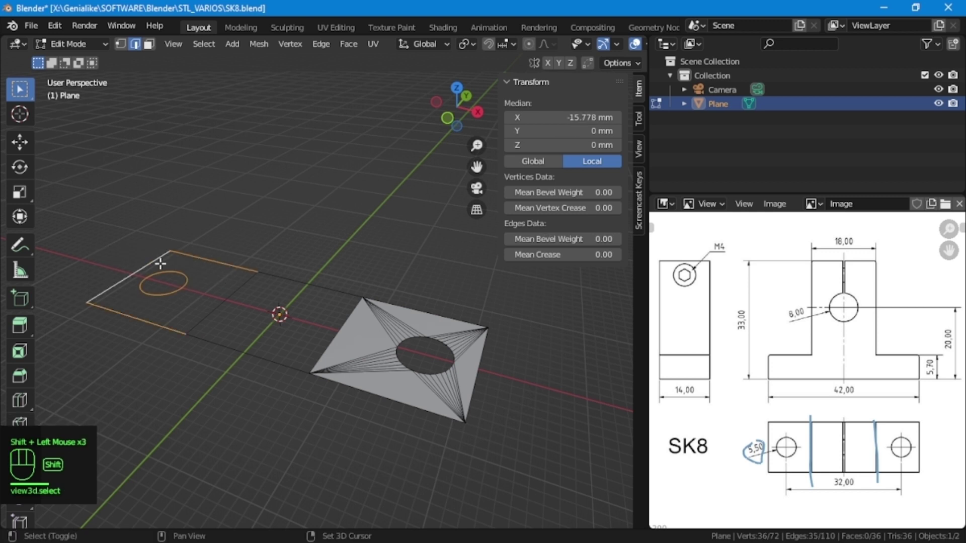
pyautogui.keyDown('shift'); pyautogui.click(244, 282); pyautogui.keyUp('shift')
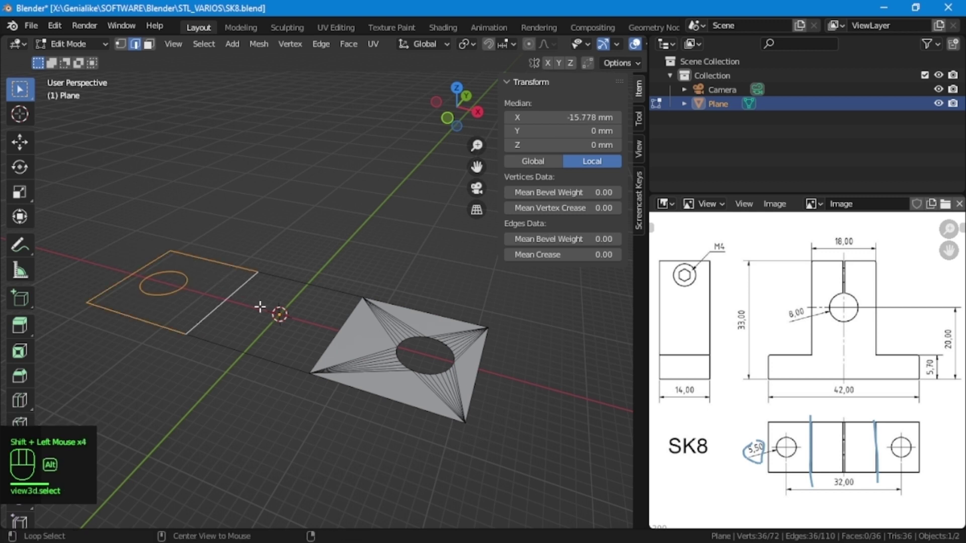
pyautogui.hotkey('alt', 'f')
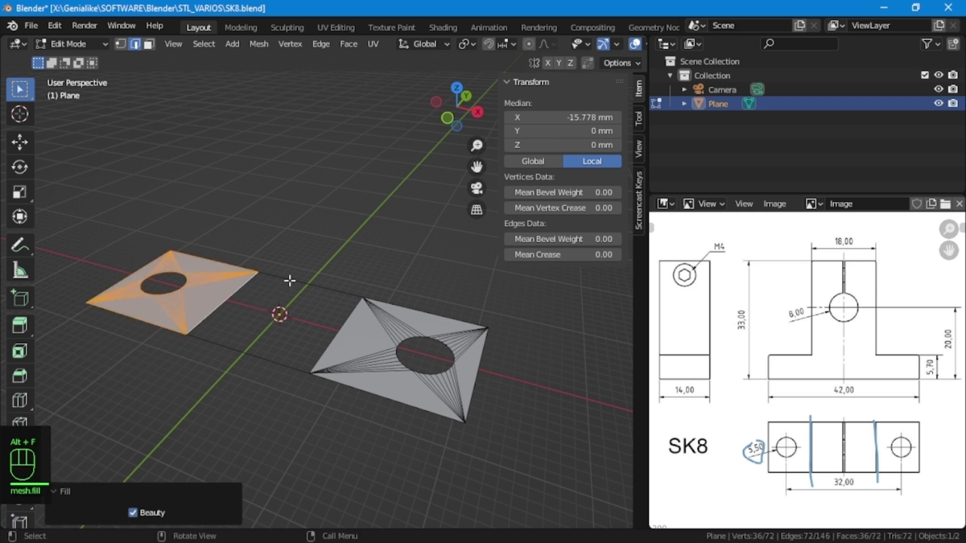
# Create the base's middle face between its front and back edges
pyautogui.click(290, 281)
pyautogui.keyDown('shift'); pyautogui.click(290, 368); pyautogui.keyUp('shift')
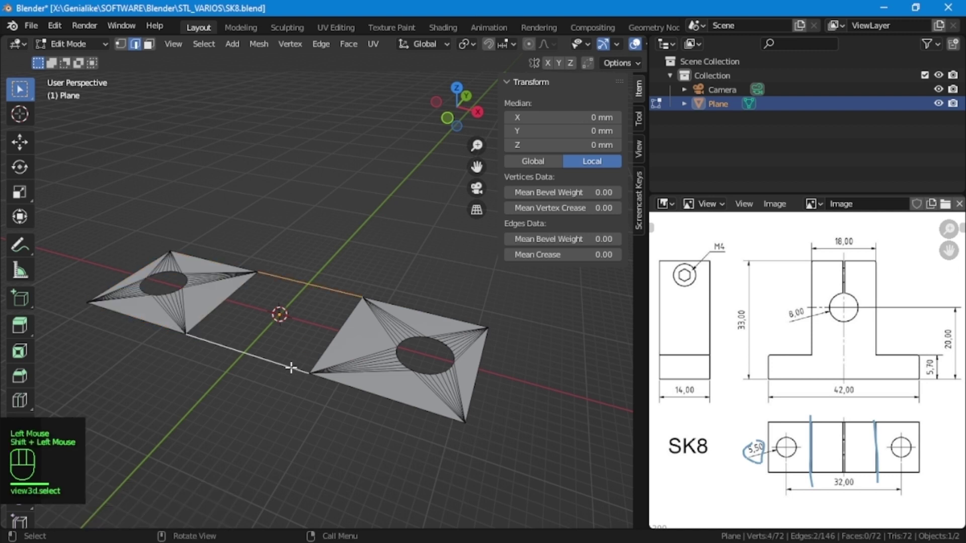
pyautogui.press('f')
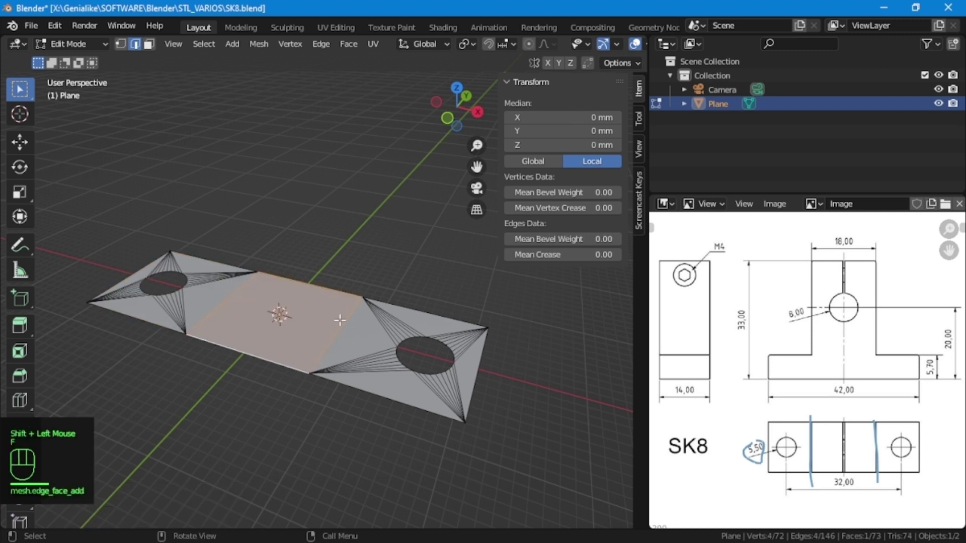
# Circle the 5,70 thickness on the drawing and extrude the entire base 5.7 mm along global Z
pyautogui.press('a')
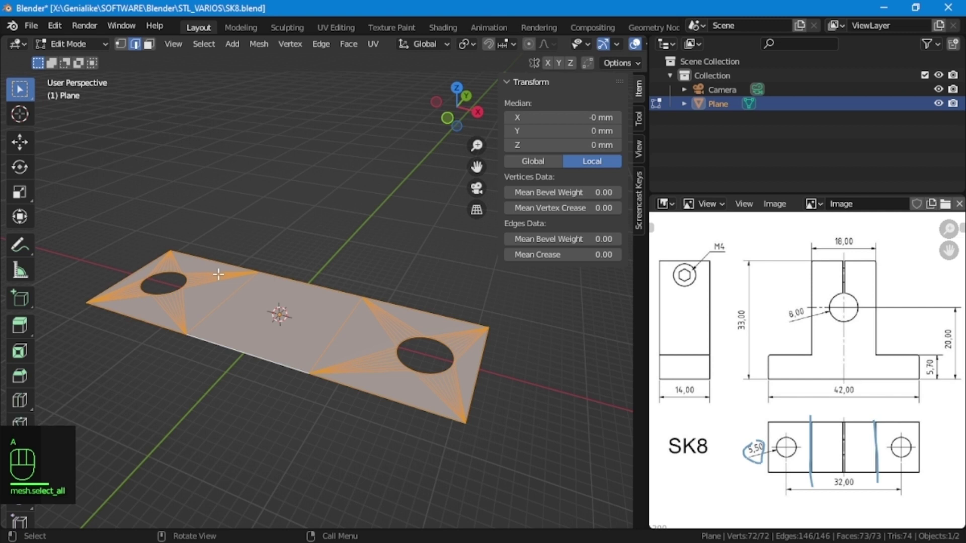
pyautogui.moveTo(929, 358)
pyautogui.mouseDown()
pyautogui.moveTo(918, 363)
pyautogui.moveTo(932, 381)
pyautogui.moveTo(938, 371)
pyautogui.moveTo(926, 357)
pyautogui.mouseUp()
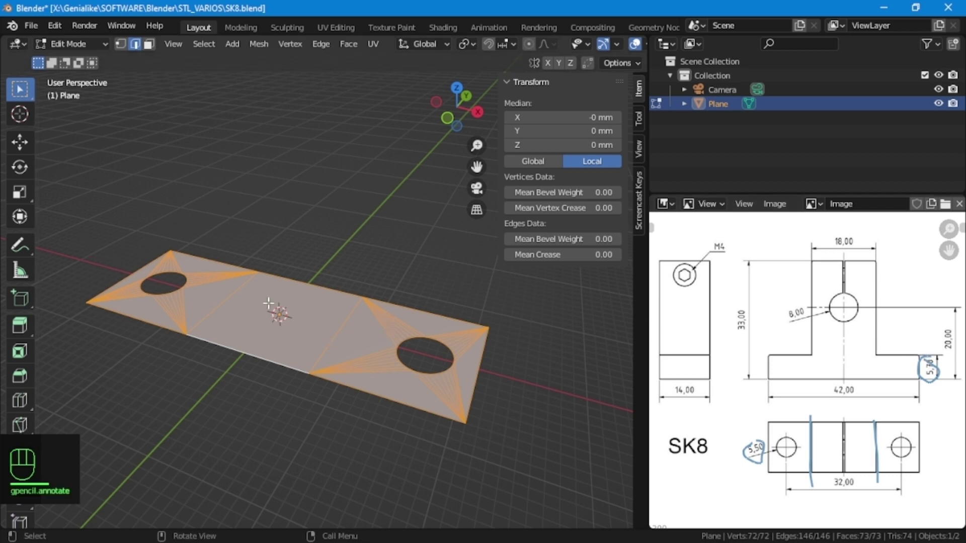
pyautogui.press('e')
pyautogui.press('z')
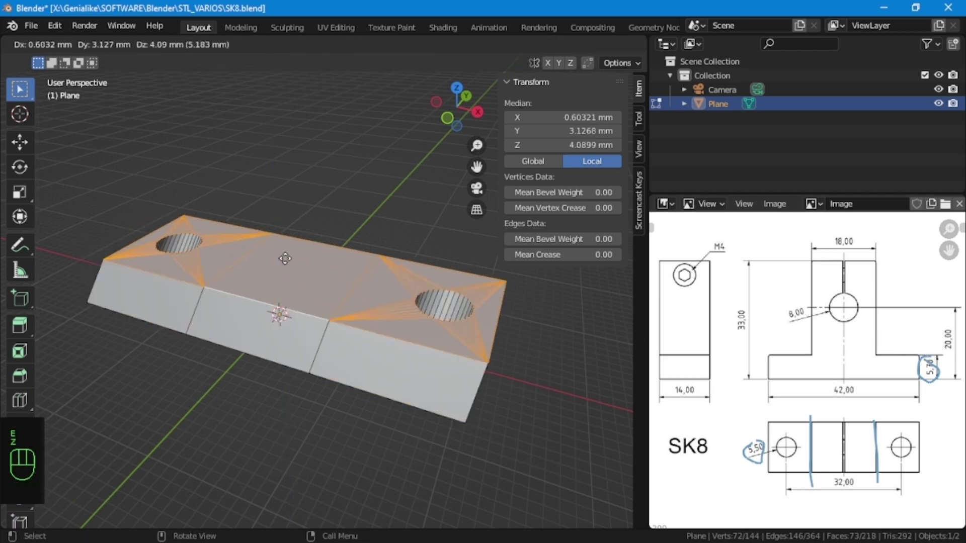
pyautogui.write('z')
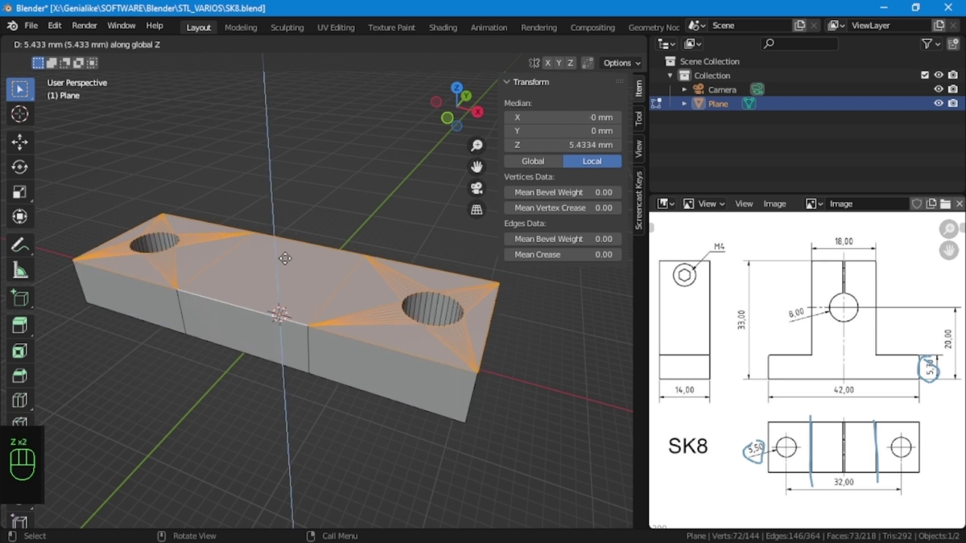
pyautogui.write('5.7')
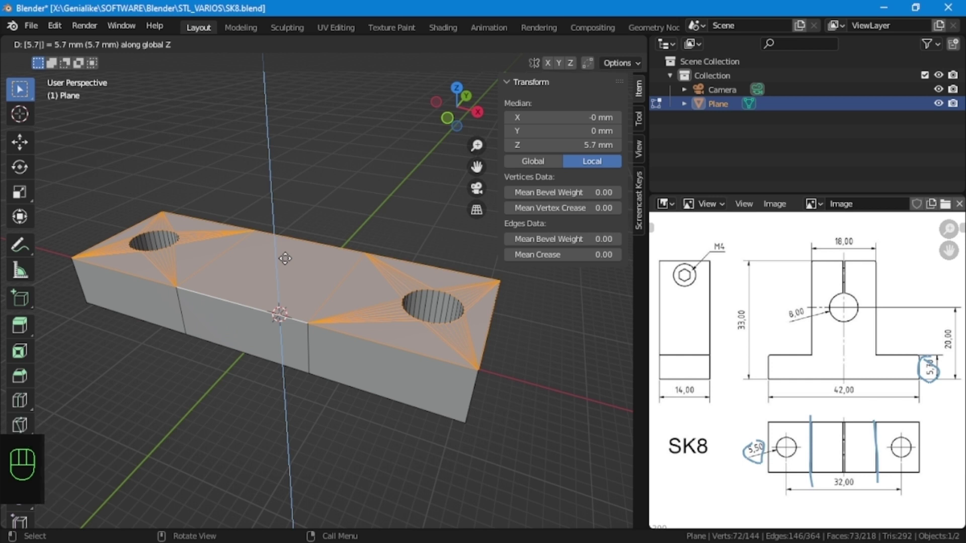
pyautogui.press('KP_Enter')
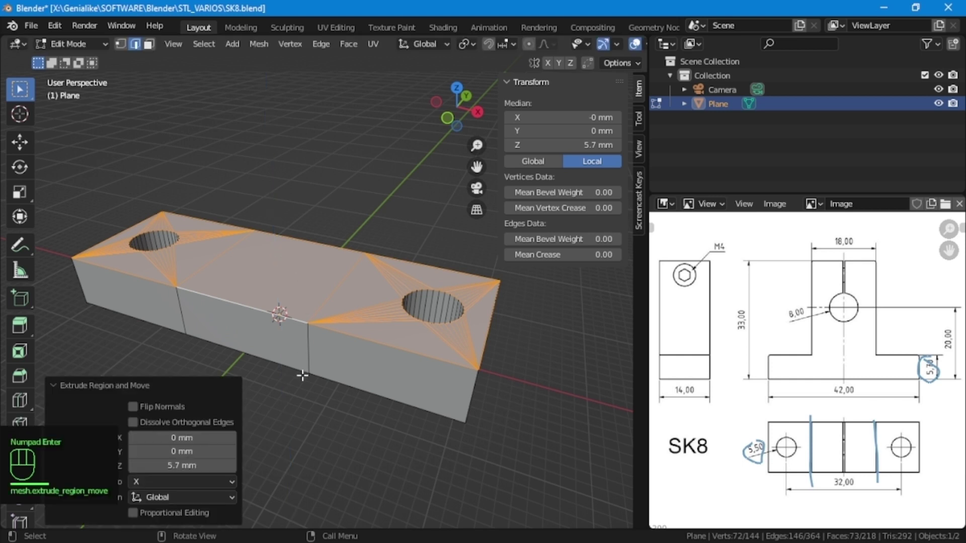
# Select the base's middle top face, then annotate the upright's height with an arrow and circle the 33,00 dimension on the drawing
pyautogui.click(312, 405)
pyautogui.press('n')
pyautogui.moveTo(578, 378); pyautogui.dragTo(418, 352, button='middle')
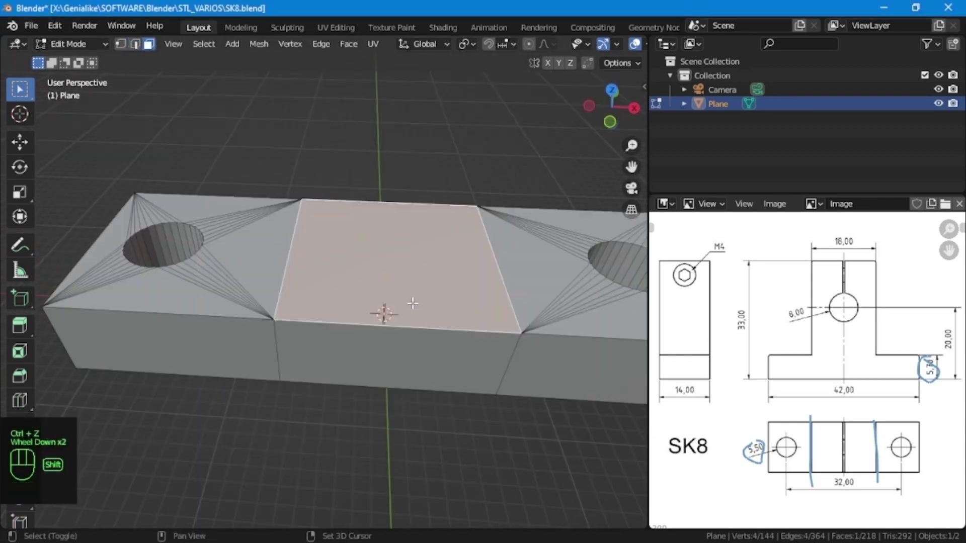
pyautogui.keyDown('shift'); pyautogui.moveTo(412, 301); pyautogui.dragTo(351, 324, button='middle'); pyautogui.keyUp('shift')
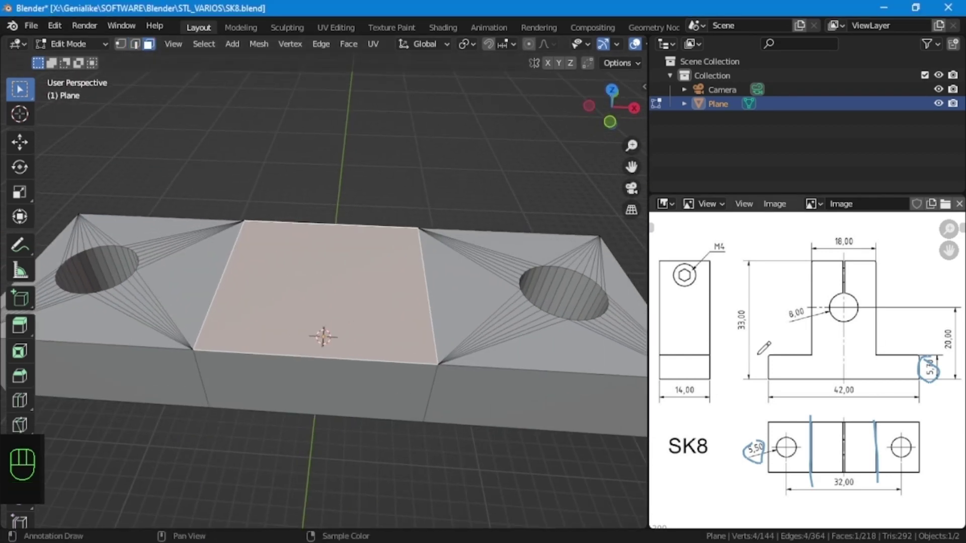
pyautogui.moveTo(770, 354)
pyautogui.mouseDown()
pyautogui.moveTo(775, 260)
pyautogui.moveTo(779, 271)
pyautogui.mouseUp()
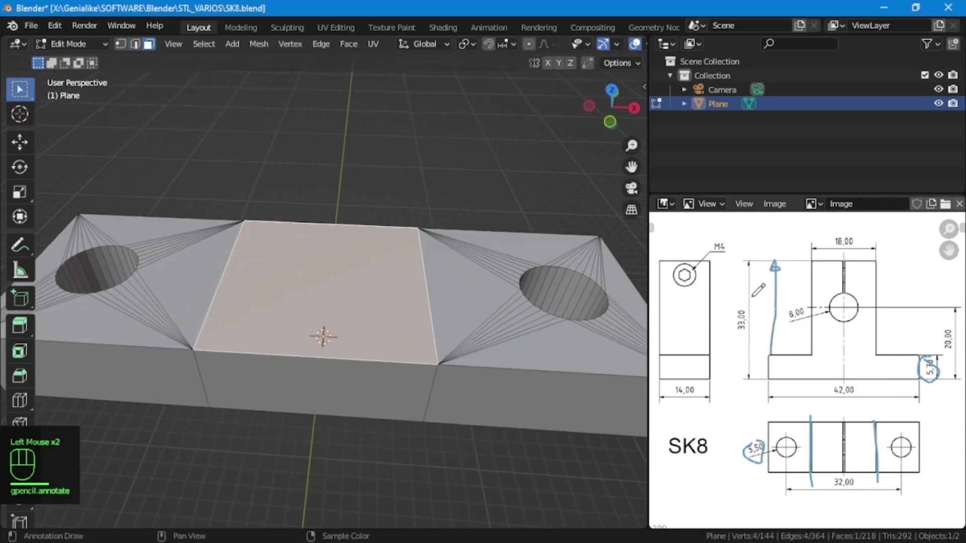
pyautogui.moveTo(737, 304)
pyautogui.mouseDown()
pyautogui.moveTo(718, 324)
pyautogui.moveTo(747, 343)
pyautogui.moveTo(739, 297)
pyautogui.moveTo(724, 304)
pyautogui.mouseUp()
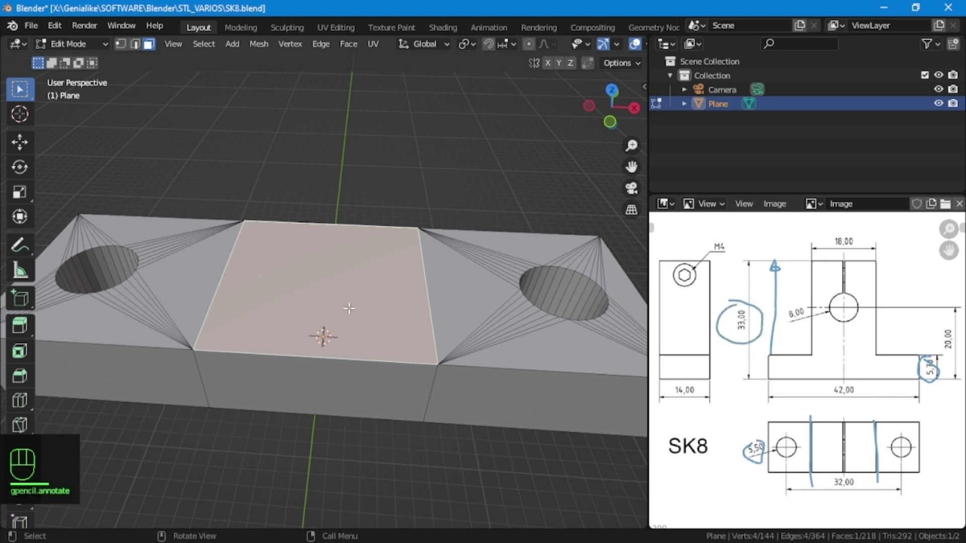
# Extrude the base's middle top face and set its Z position to 33 mm to form the upright
pyautogui.press('e')
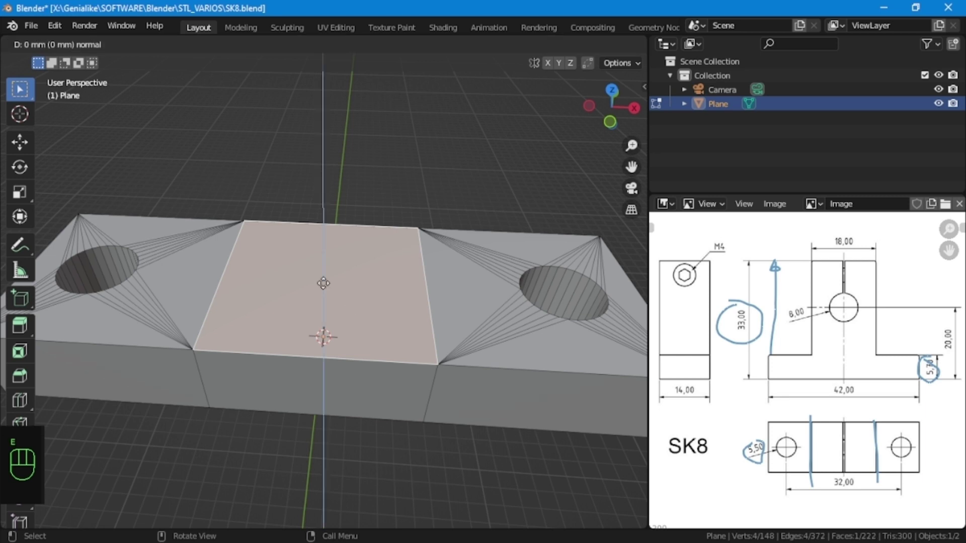
pyautogui.press('z')
pyautogui.press('z')
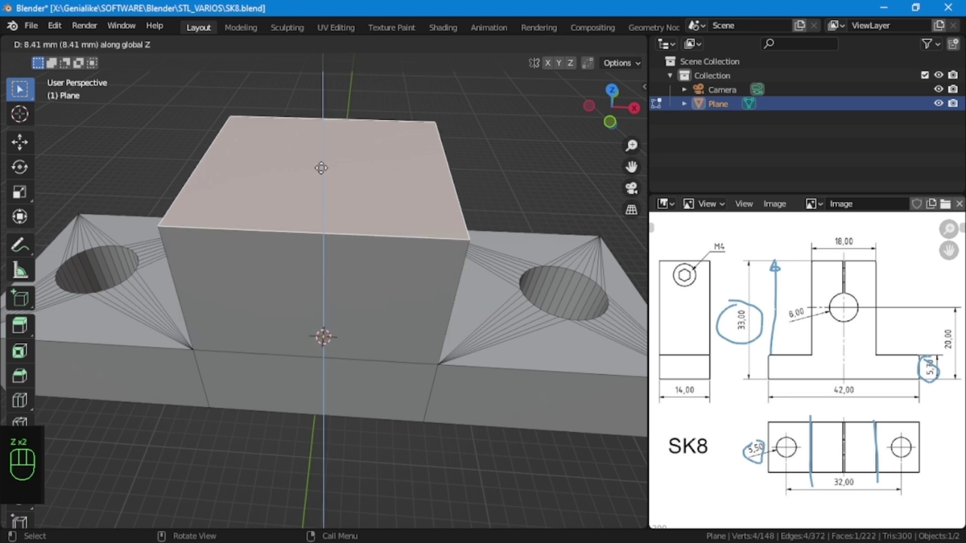
pyautogui.rightClick(321, 168)
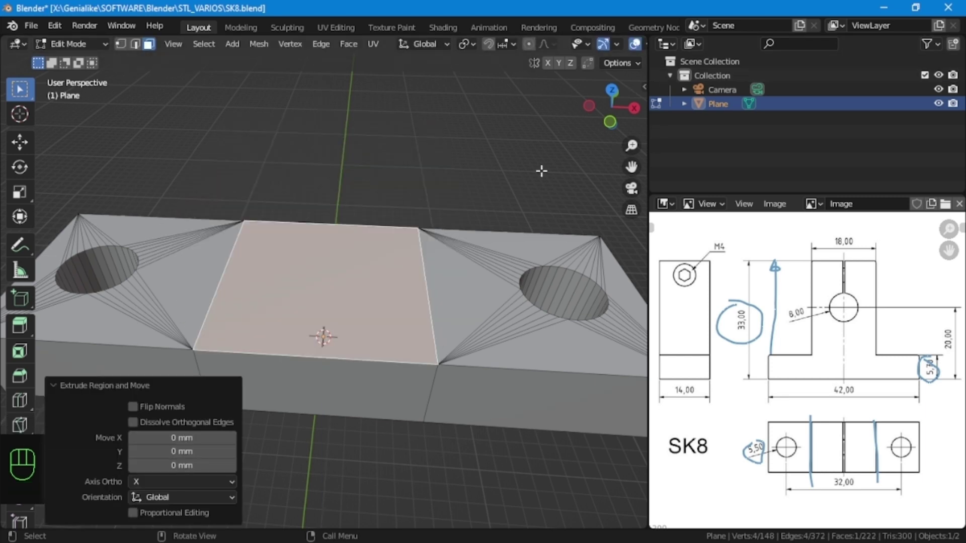
pyautogui.press('n')
pyautogui.click(576, 145)
pyautogui.write('33')
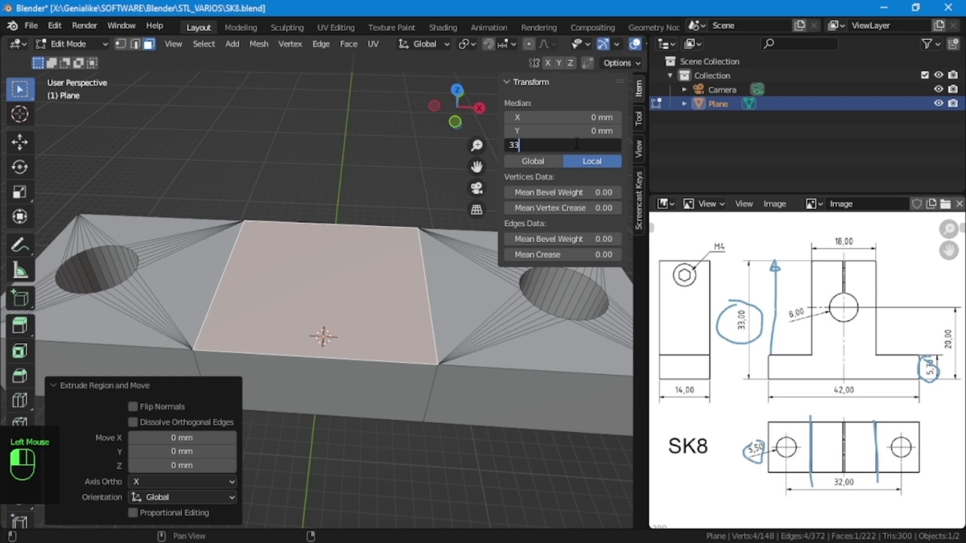
pyautogui.press('Tab')
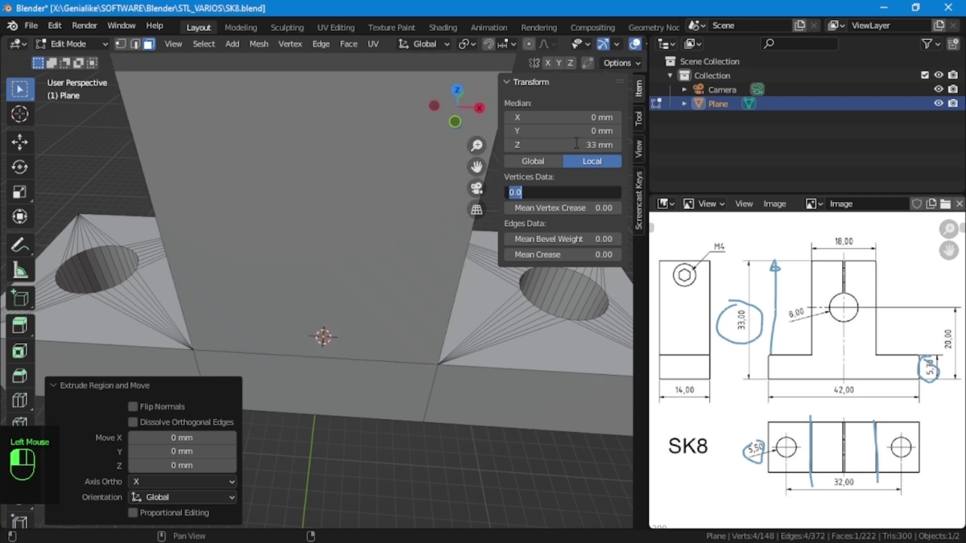
pyautogui.click(533, 460)
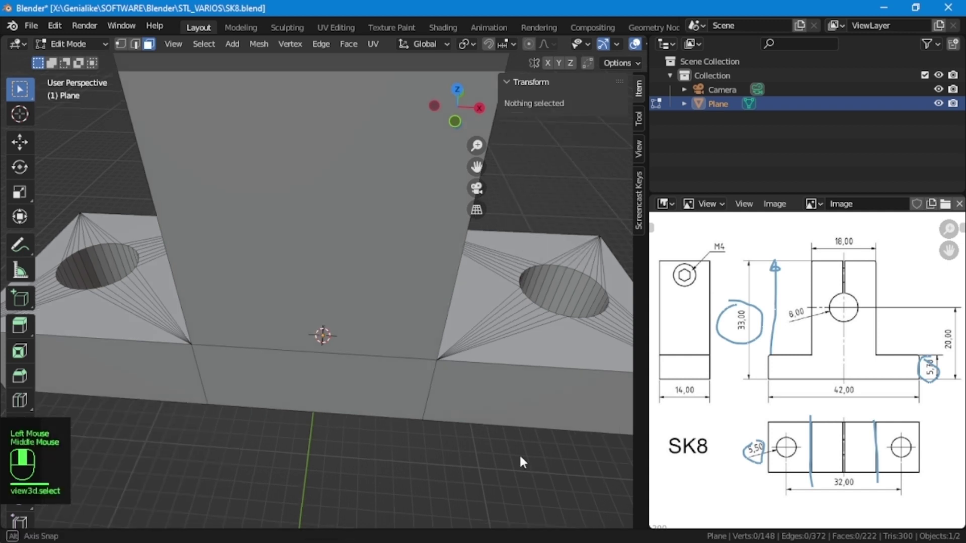
pyautogui.scroll(-5, 520, 457)
pyautogui.press('KP_0')
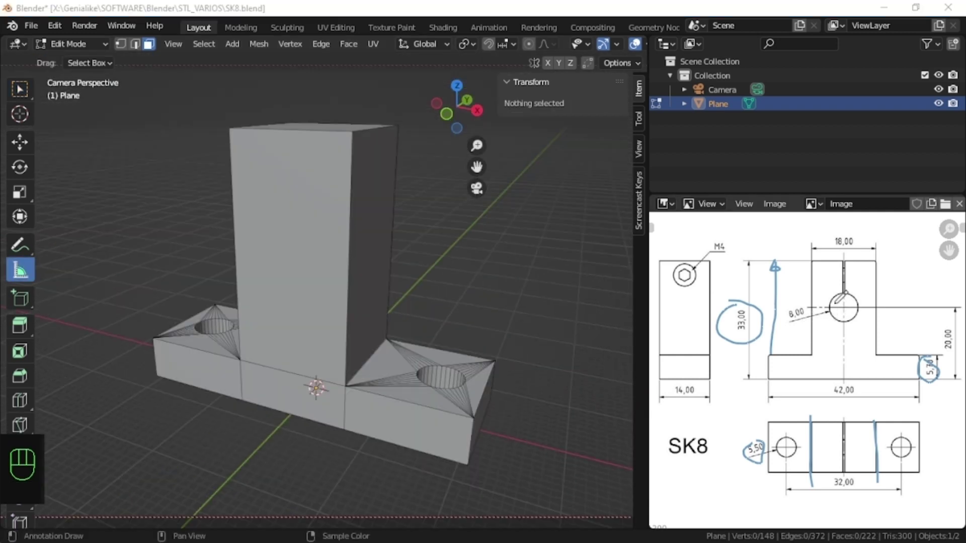
# Circle the shaft hole on the drawing's front view and mark its 20,00 height dimension
pyautogui.moveTo(838, 296)
pyautogui.mouseDown()
pyautogui.moveTo(828, 318)
pyautogui.moveTo(861, 303)
pyautogui.moveTo(846, 294)
pyautogui.mouseUp()
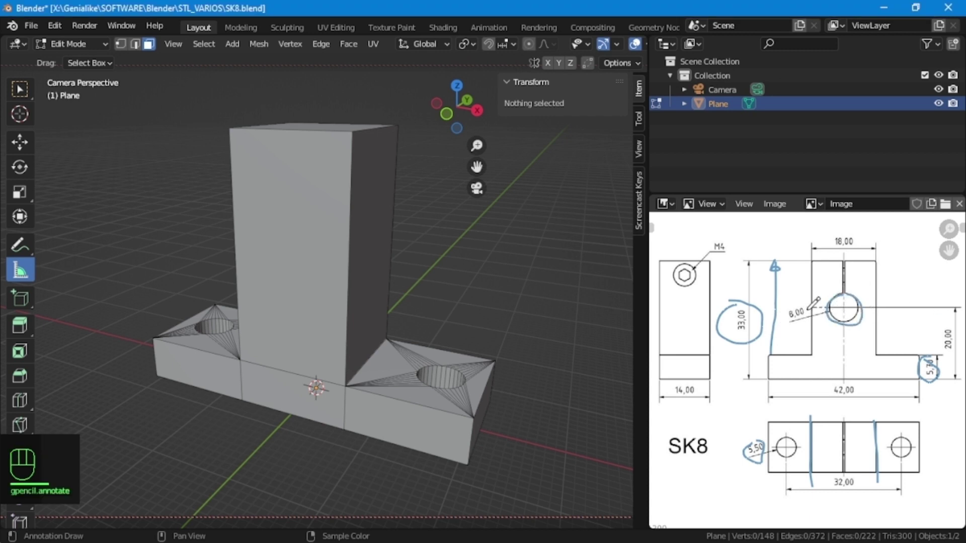
pyautogui.moveTo(949, 330); pyautogui.dragTo(949, 338)
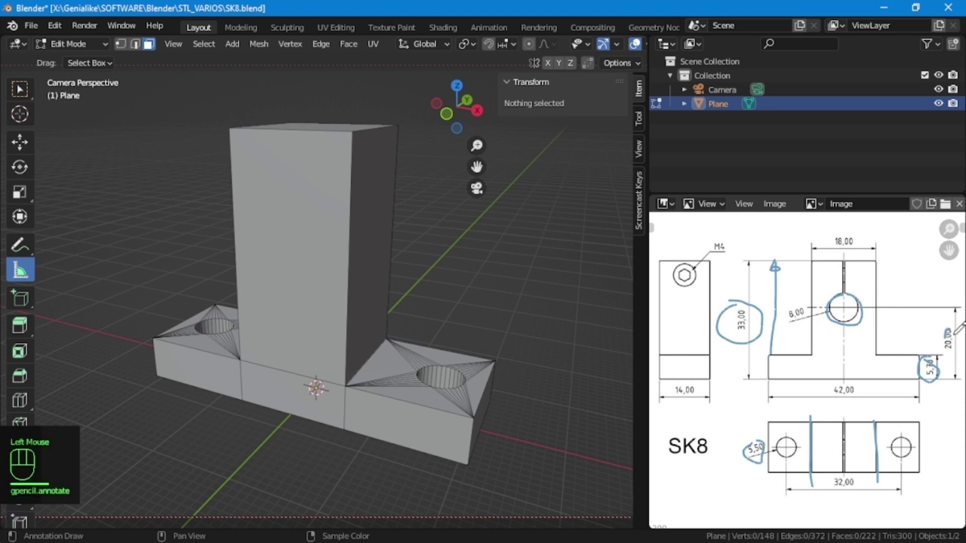
pyautogui.click(19, 89)
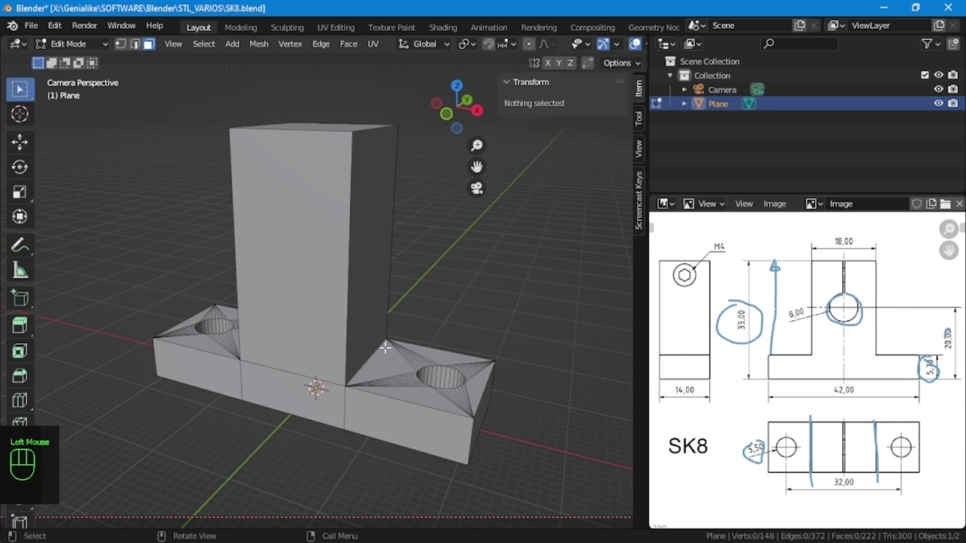
# Show the model in wireframe shading and add a mesh circle with a 4 mm radius
pyautogui.scroll(-3, 560, 42)
pyautogui.click(605, 43)
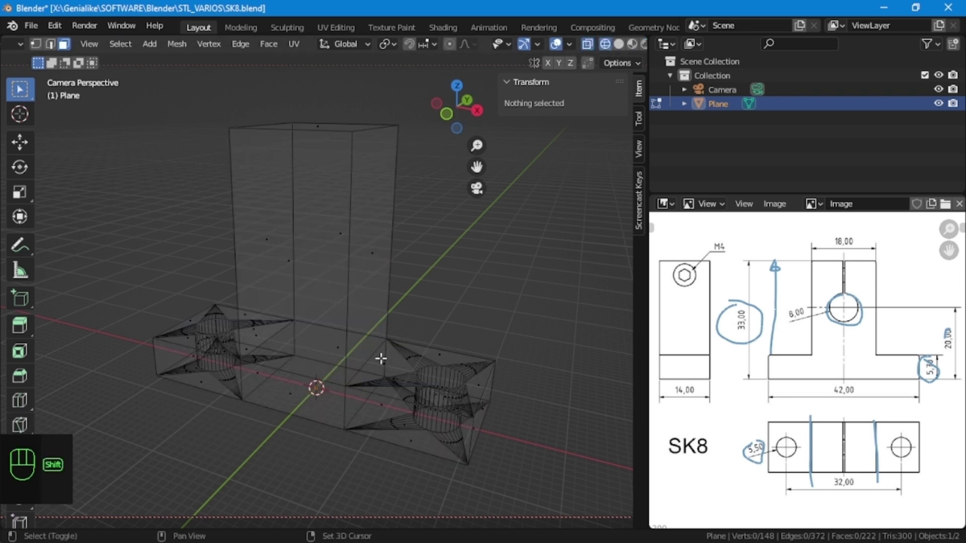
pyautogui.hotkey('shift', 'a')
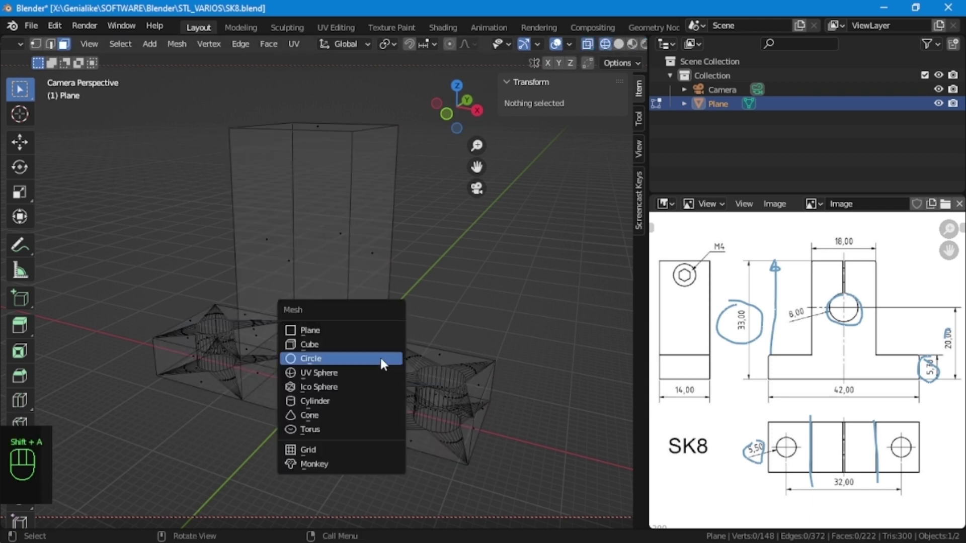
pyautogui.click(336, 355)
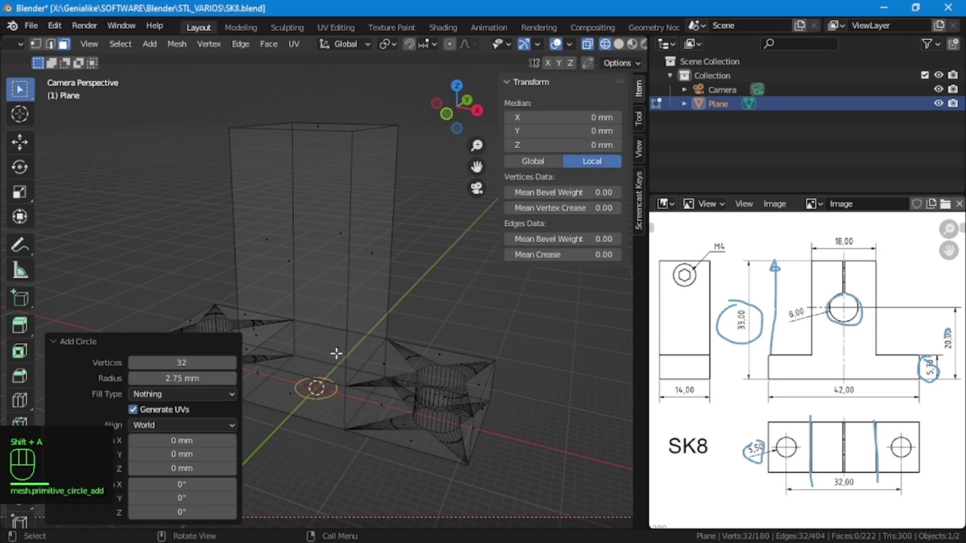
pyautogui.doubleClick(190, 379)
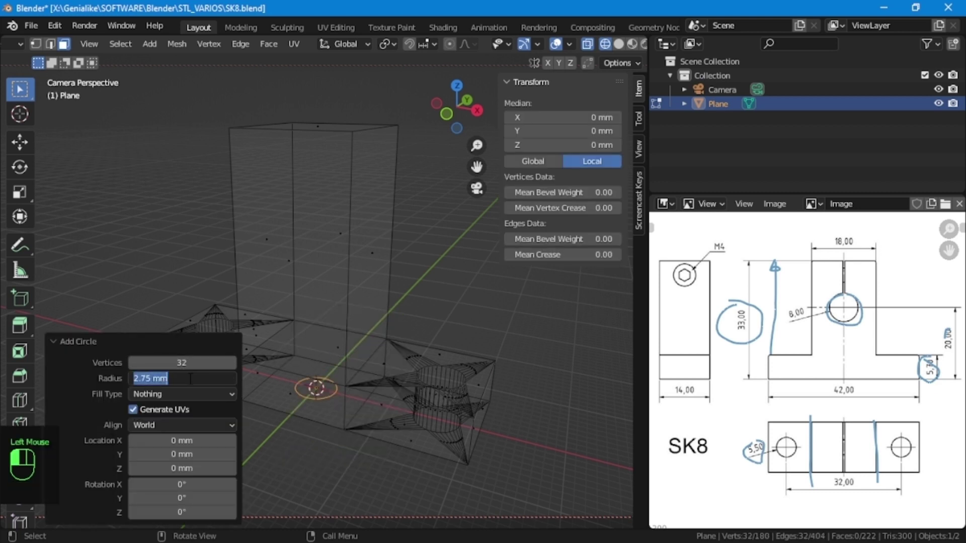
pyautogui.write('4')
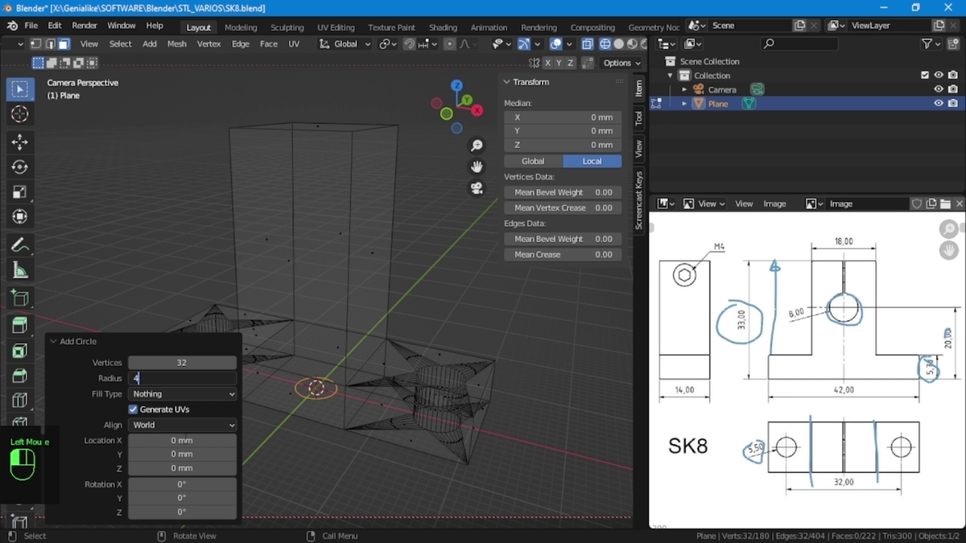
# Set the new circle's Z location to 20 mm and its X rotation to 90°
pyautogui.click(189, 468)
pyautogui.click(188, 468)
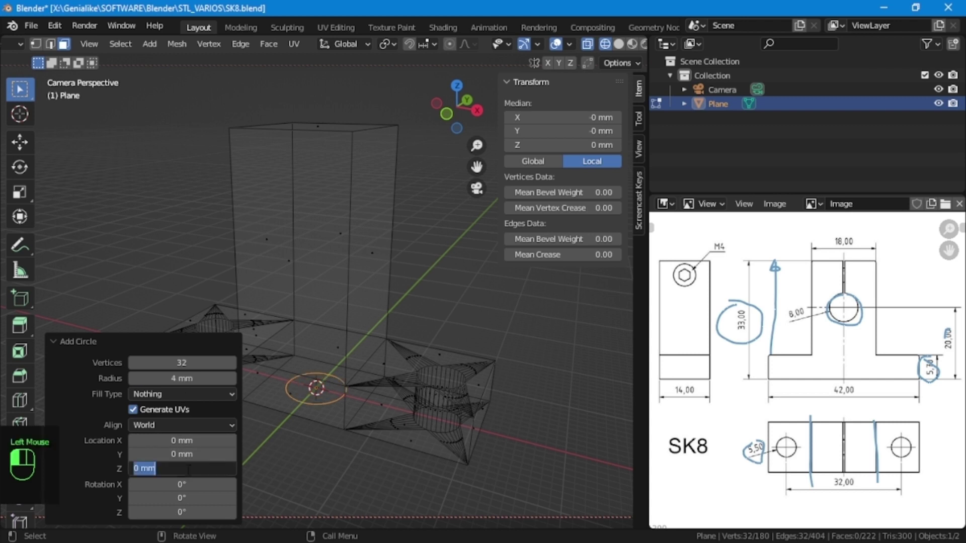
pyautogui.write('20')
pyautogui.press('Return')
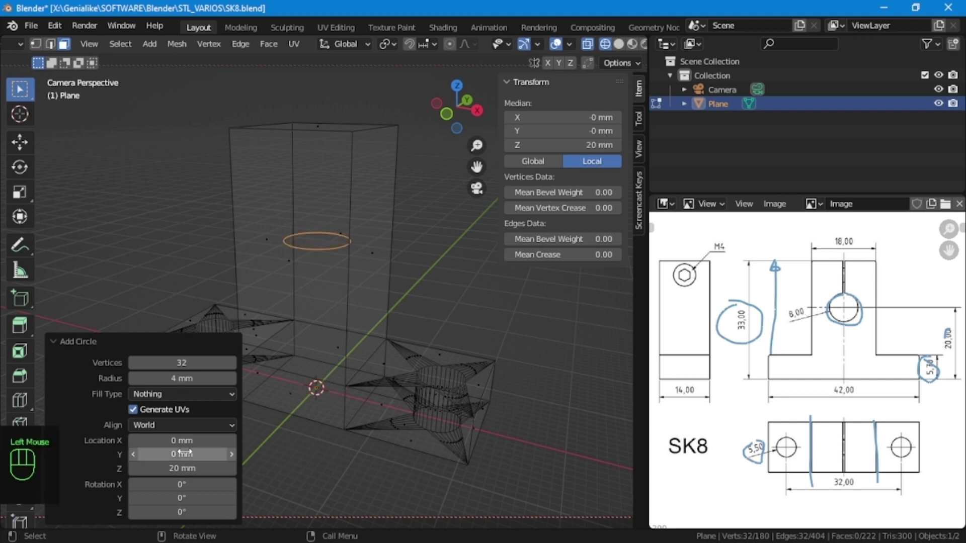
pyautogui.click(181, 486)
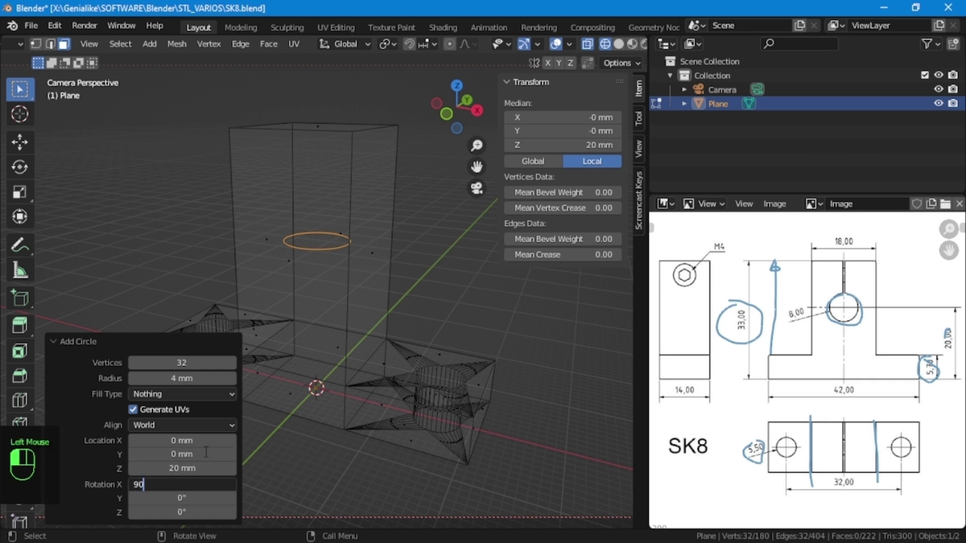
pyautogui.write('90')
pyautogui.press('Return')
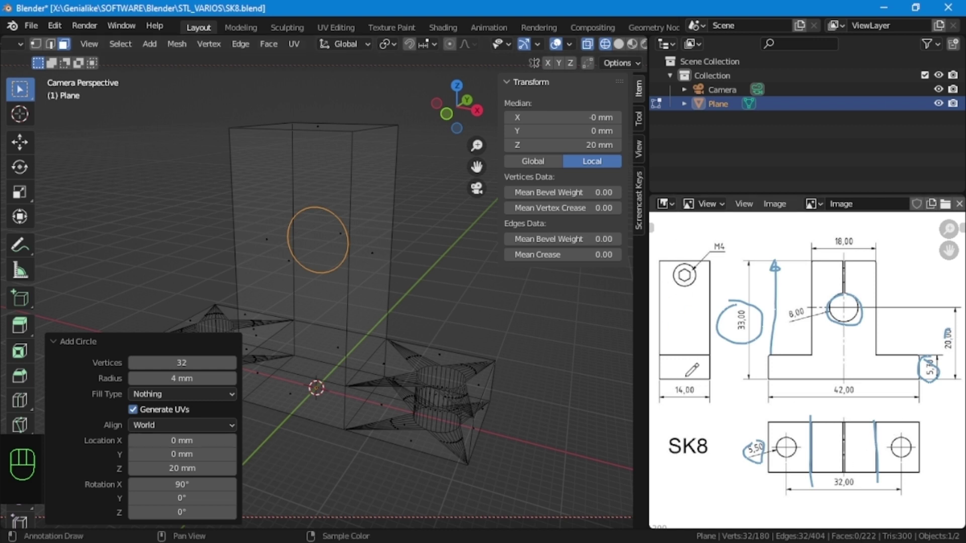
# Mark half of the 14,00 width as 7 on the drawing and set the circle's Y location to -7 mm
pyautogui.click(684, 386)
pyautogui.moveTo(665, 257); pyautogui.dragTo(660, 241)
pyautogui.press('F9')
pyautogui.press('F9')
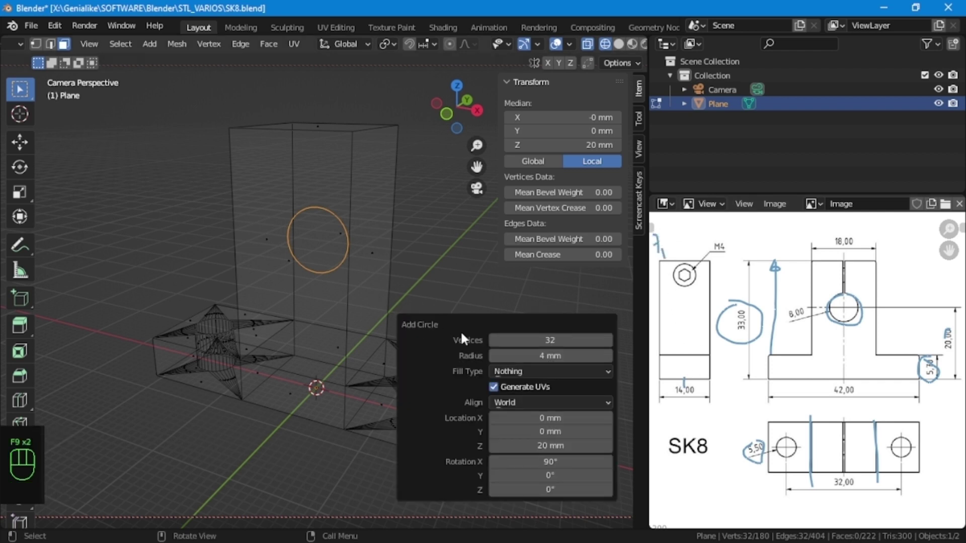
pyautogui.click(571, 430)
pyautogui.press('BackSpace')
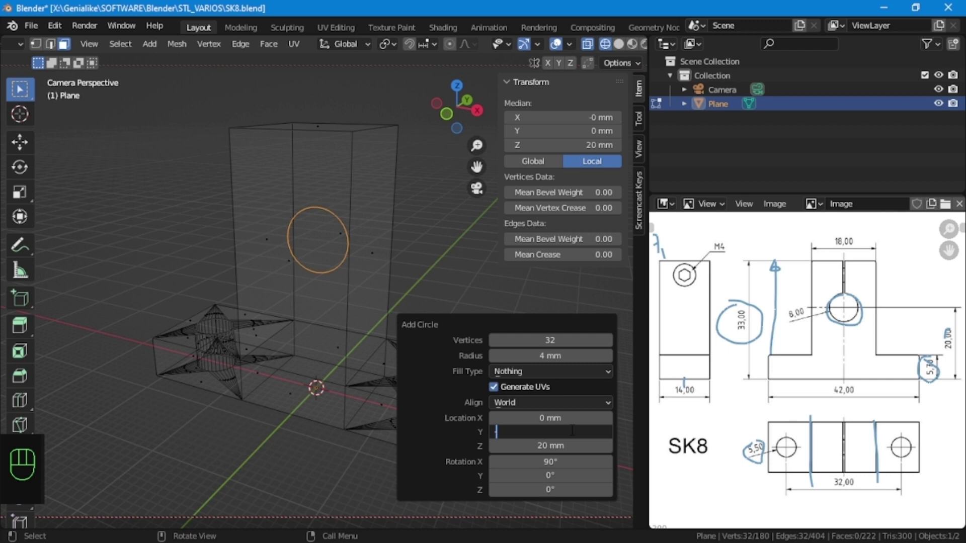
pyautogui.press('Return')
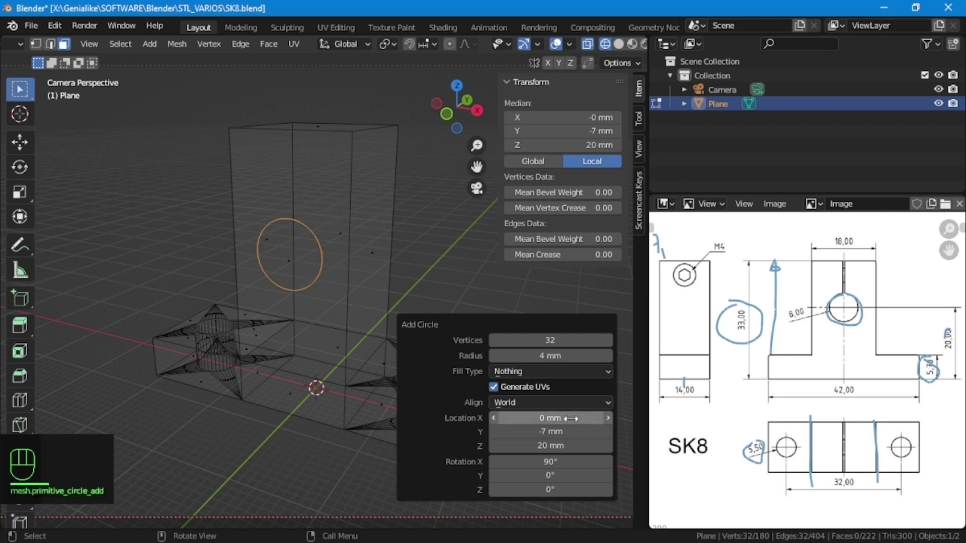
# Delete only the front and back faces of the upright, keeping their edges
pyautogui.click(372, 214)
pyautogui.click(374, 199)
pyautogui.press('KP_0')
pyautogui.keyDown('shift'); pyautogui.moveTo(484, 321); pyautogui.dragTo(427, 325, button='middle'); pyautogui.keyUp('shift')
pyautogui.moveTo(428, 325); pyautogui.dragTo(246, 319, button='middle')
pyautogui.keyDown('shift'); pyautogui.click(305, 209); pyautogui.keyUp('shift')
pyautogui.moveTo(332, 301); pyautogui.dragTo(498, 298, button='middle')
pyautogui.press('x')
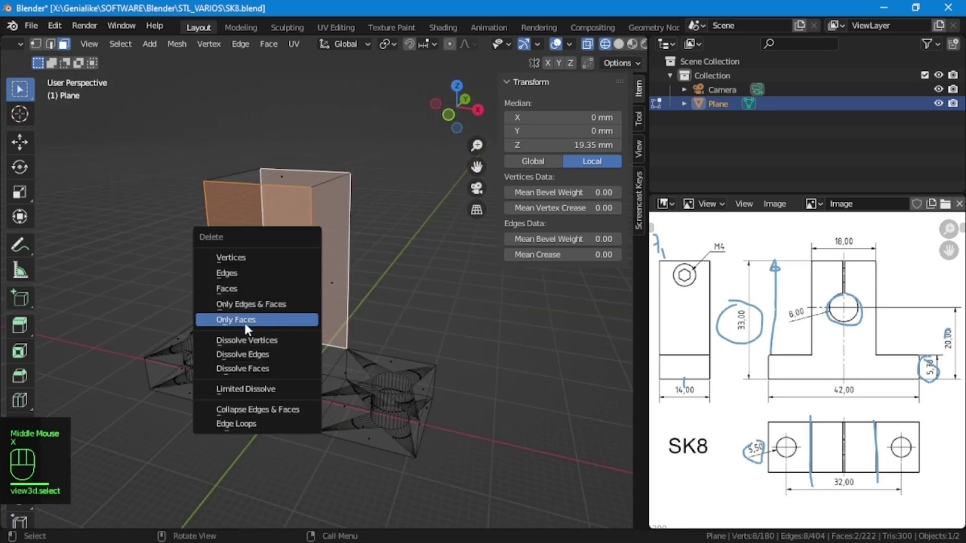
pyautogui.click(251, 321)
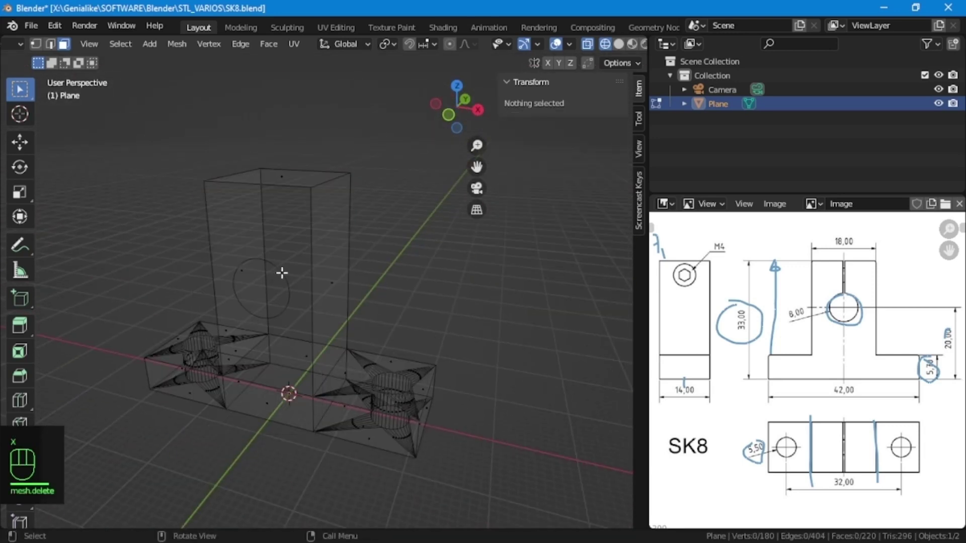
# Return the viewport to solid shading and switch to edge selection
pyautogui.click(618, 44)
pyautogui.scroll(3, 303, 298)
pyautogui.moveTo(385, 321); pyautogui.dragTo(372, 324, button='middle')
pyautogui.click(605, 44)
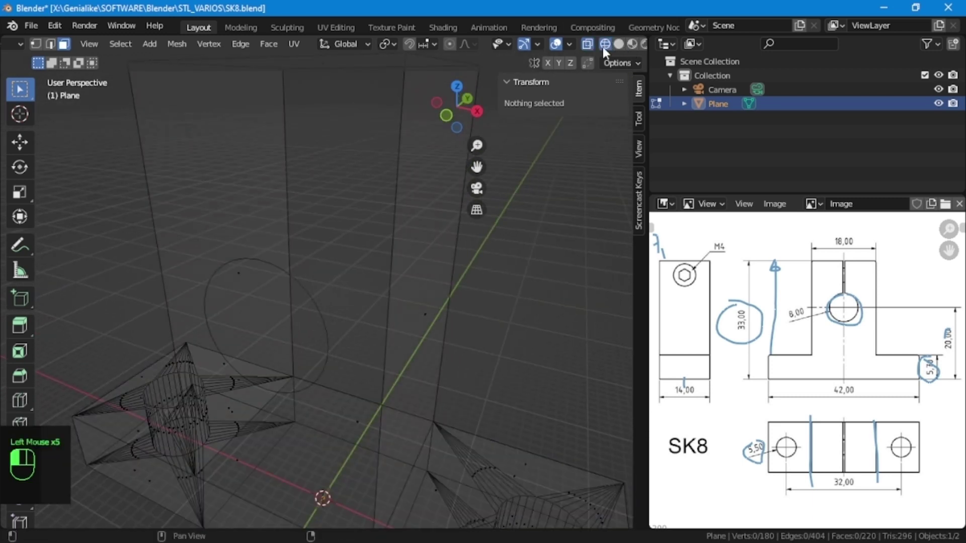
pyautogui.click(618, 44)
pyautogui.click(306, 289)
pyautogui.press('2')
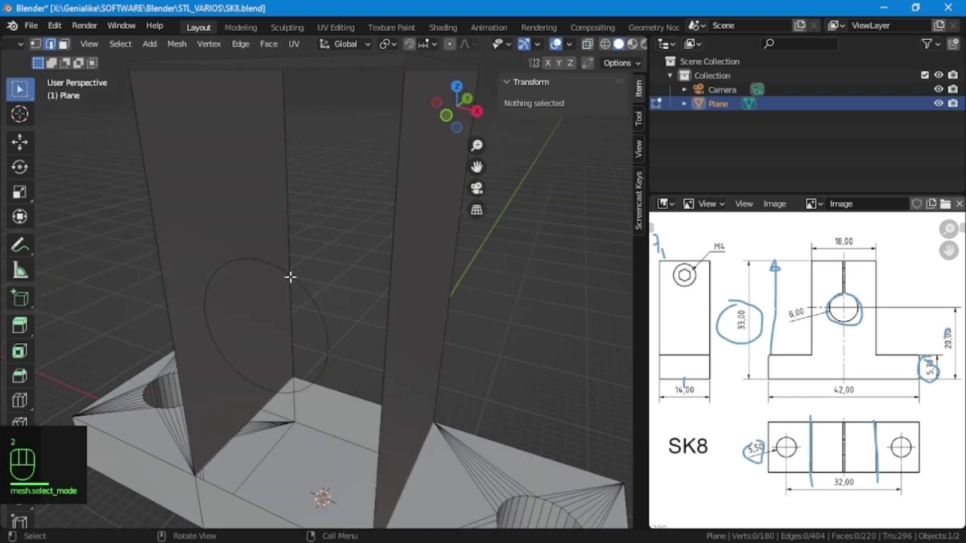
# Extrude the shaft hole circle's edge loop 14 mm along global Y to form the bore wall
pyautogui.keyDown('alt'); pyautogui.click(290, 277); pyautogui.keyUp('alt')
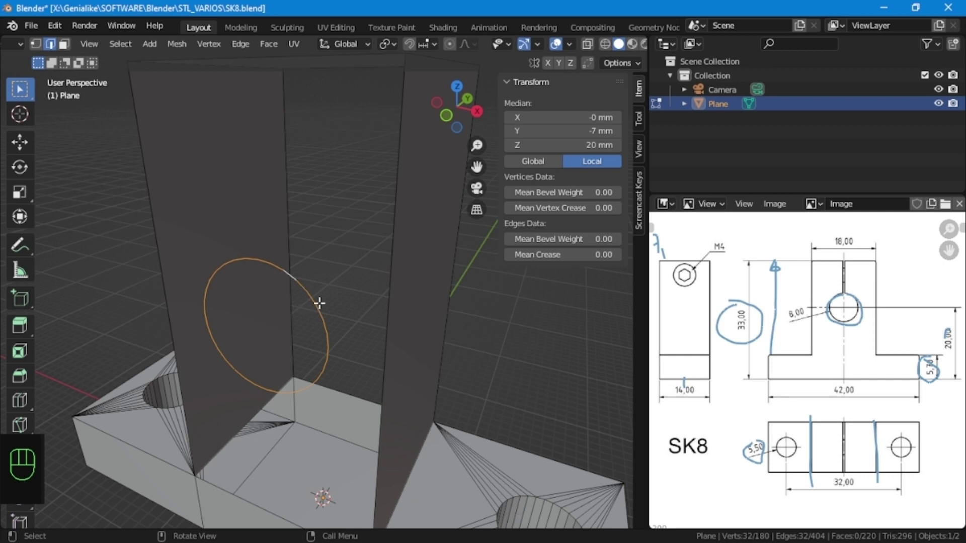
pyautogui.press('e')
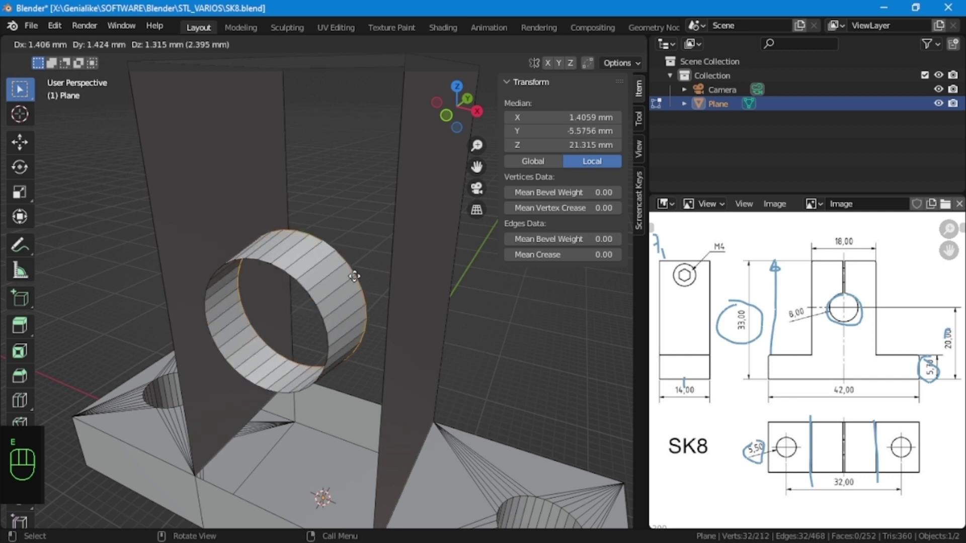
pyautogui.press('y')
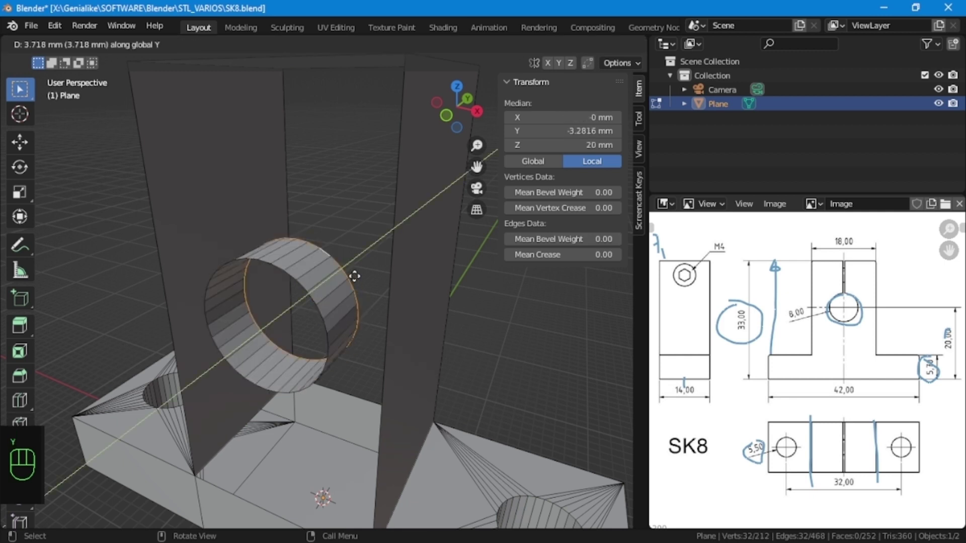
pyautogui.click(372, 261)
pyautogui.click(174, 452)
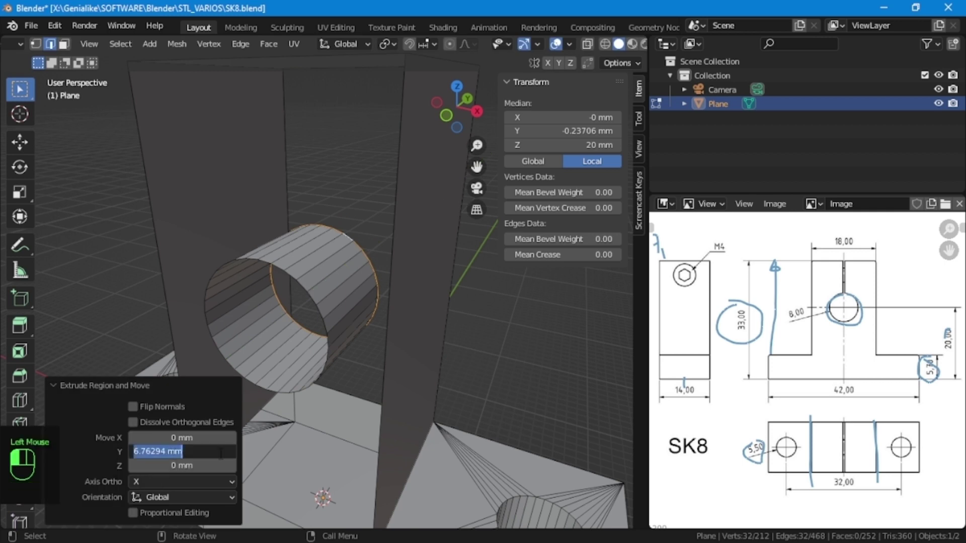
pyautogui.write('14')
pyautogui.press('Tab')
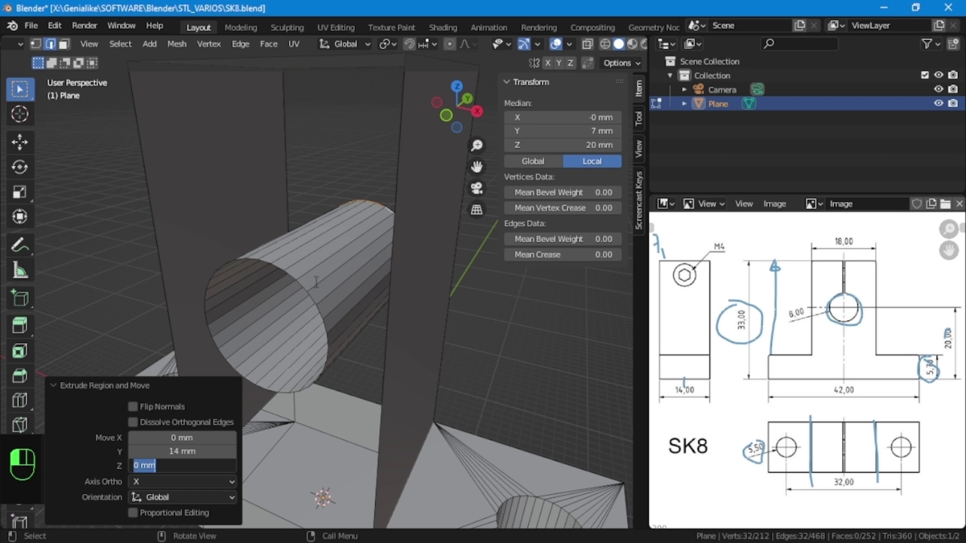
pyautogui.click(504, 378)
pyautogui.click(505, 377)
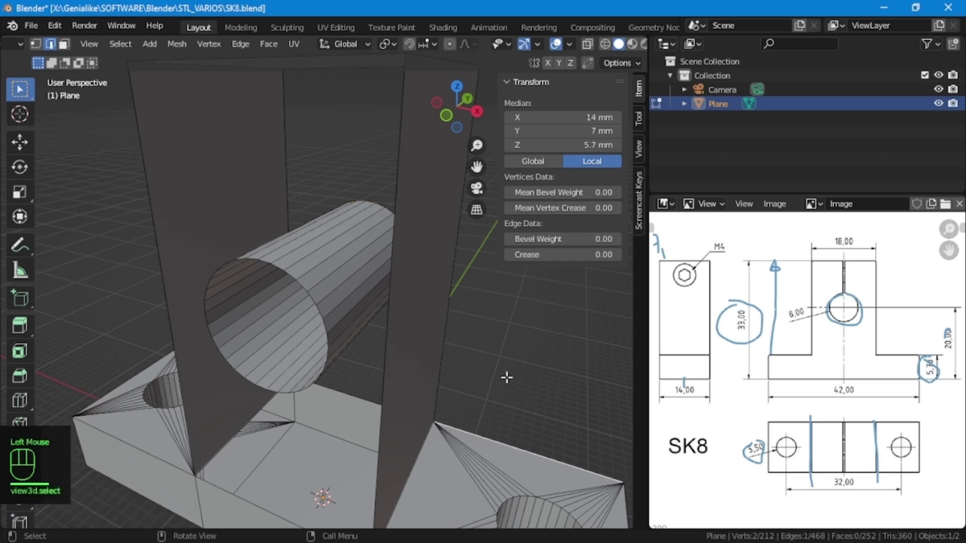
# Delete only the upright's top face, keeping its border edges
pyautogui.scroll(-2, 505, 378)
pyautogui.moveTo(503, 377); pyautogui.dragTo(384, 395, button='middle')
pyautogui.keyDown('shift'); pyautogui.moveTo(384, 394); pyautogui.dragTo(350, 352, button='middle'); pyautogui.keyUp('shift')
pyautogui.moveTo(457, 293); pyautogui.dragTo(396, 273, button='middle')
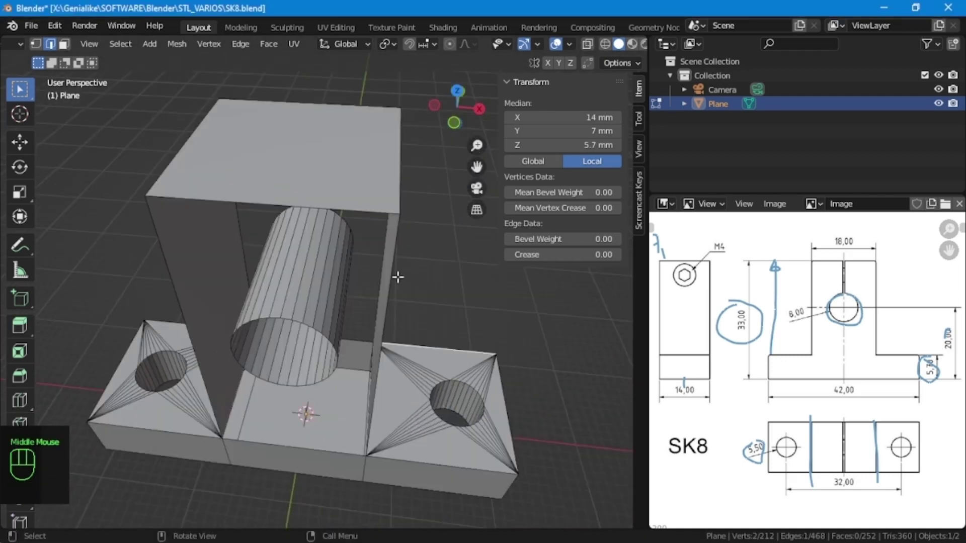
pyautogui.press('3')
pyautogui.click(288, 167)
pyautogui.press('x')
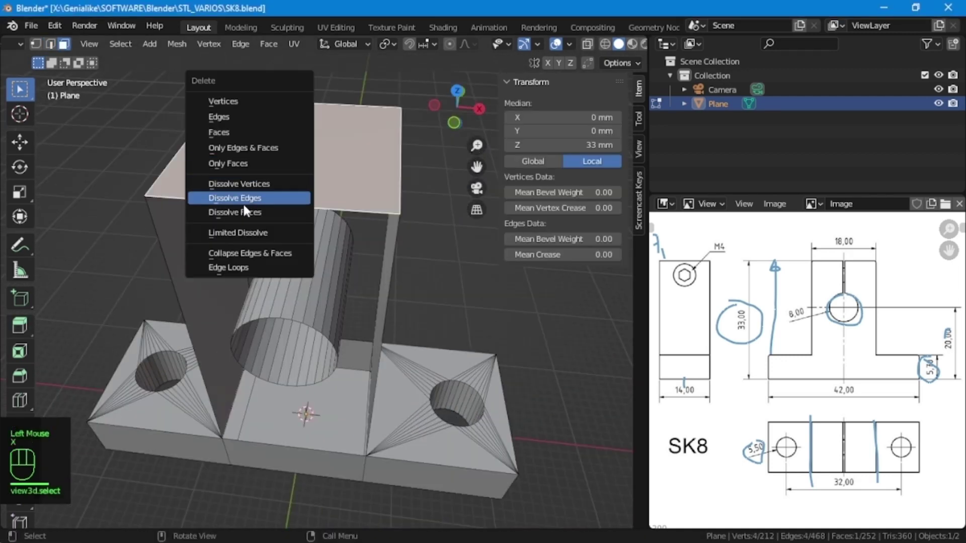
pyautogui.click(282, 163)
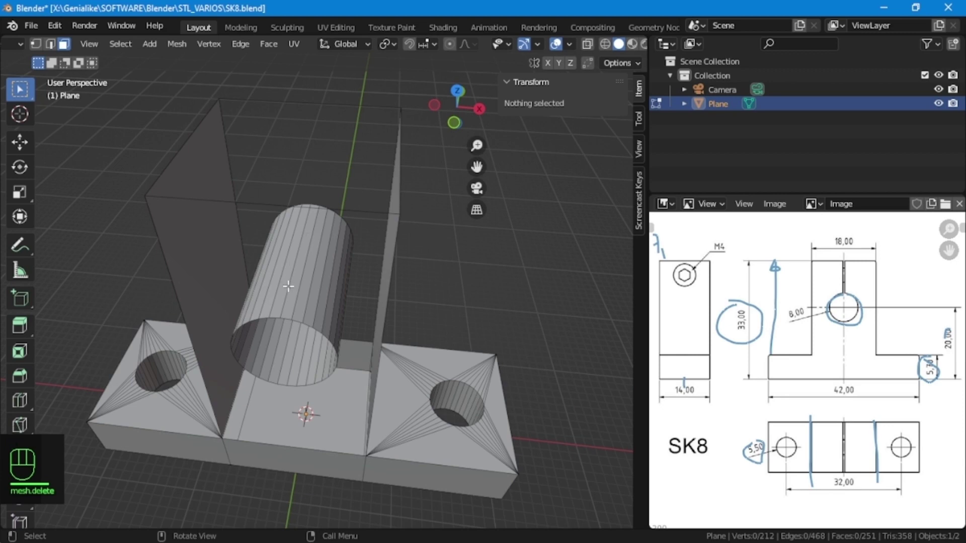
# Delete only the two topmost faces of the shaft bore wall, keeping their edges
pyautogui.moveTo(289, 286); pyautogui.dragTo(299, 259, button='middle')
pyautogui.scroll(1, 312, 190)
pyautogui.keyDown('shift'); pyautogui.moveTo(313, 189); pyautogui.dragTo(440, 323, button='middle'); pyautogui.keyUp('shift')
pyautogui.scroll(2, 381, 340)
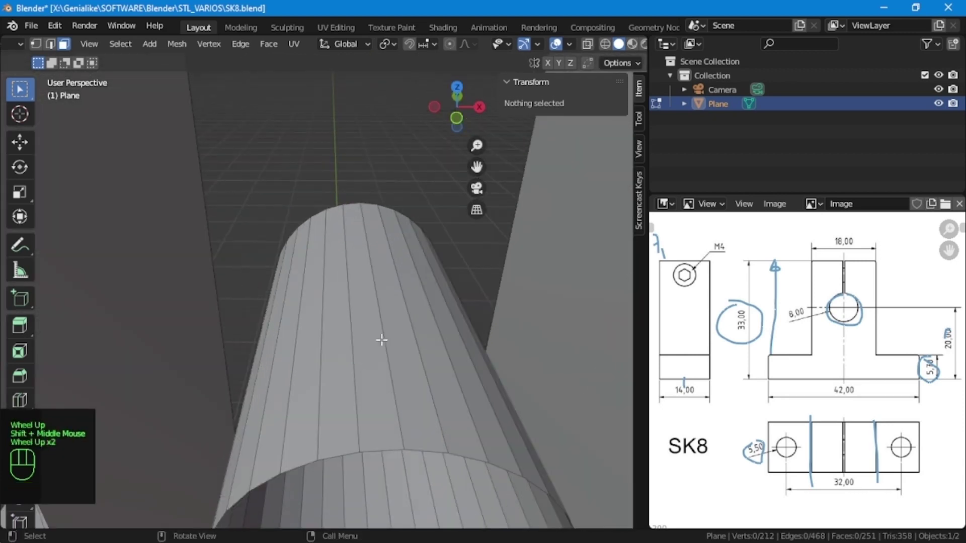
pyautogui.click(381, 340)
pyautogui.keyDown('shift'); pyautogui.click(393, 340); pyautogui.keyUp('shift')
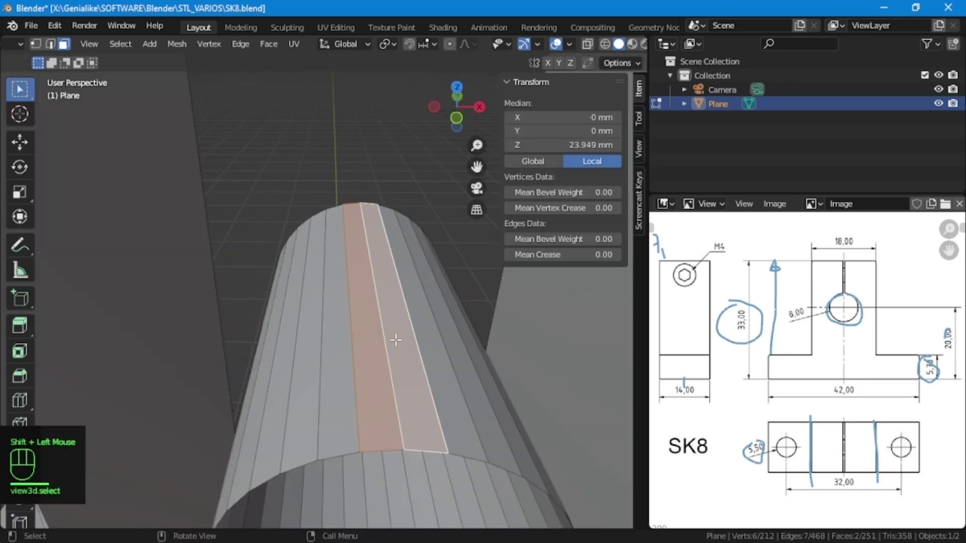
pyautogui.press('x')
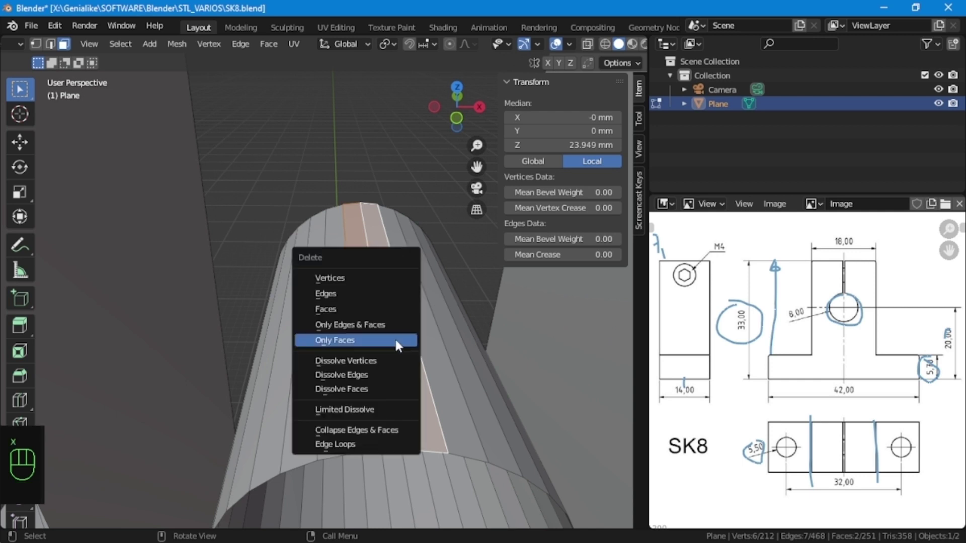
pyautogui.click(350, 340)
# Delete the leftover lengthwise edge in the middle of the bore's top opening
pyautogui.press('2')
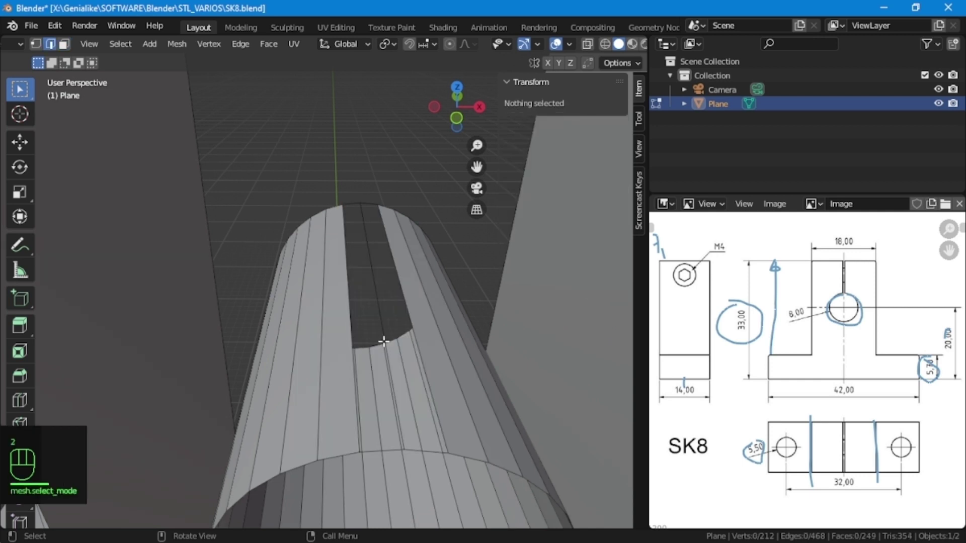
pyautogui.click(375, 273)
pyautogui.press('x')
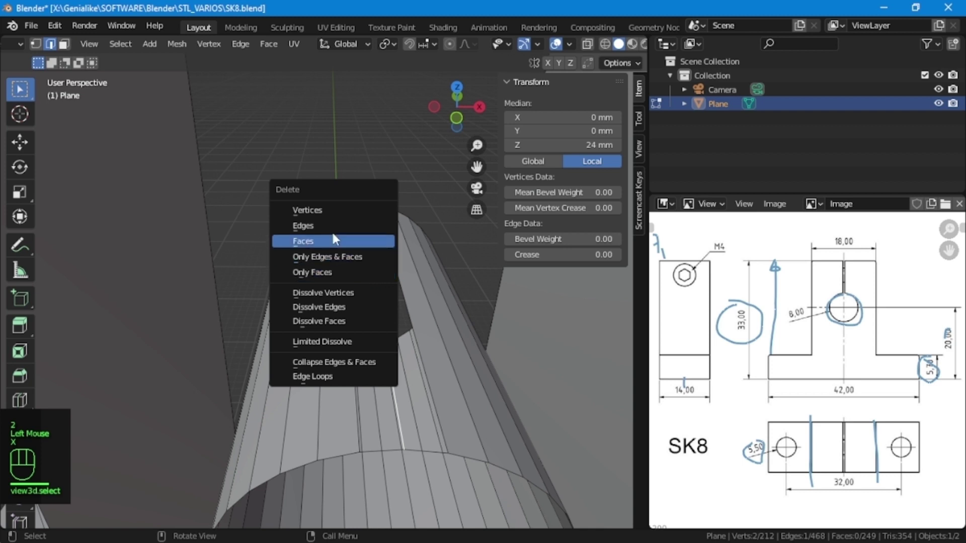
pyautogui.click(355, 224)
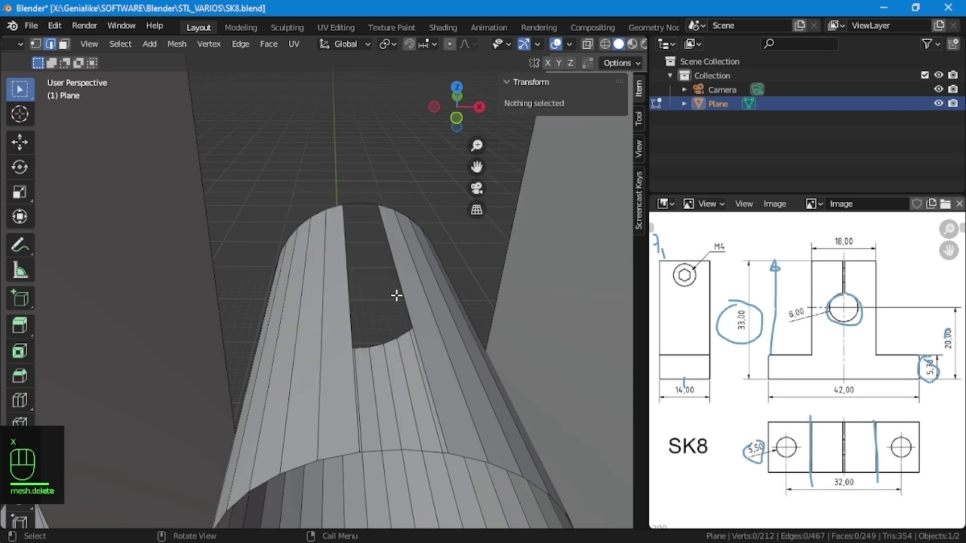
# Extrude the two long edges bordering the bore opening about 9.4 mm upward along global Z as slot walls
pyautogui.click(401, 285)
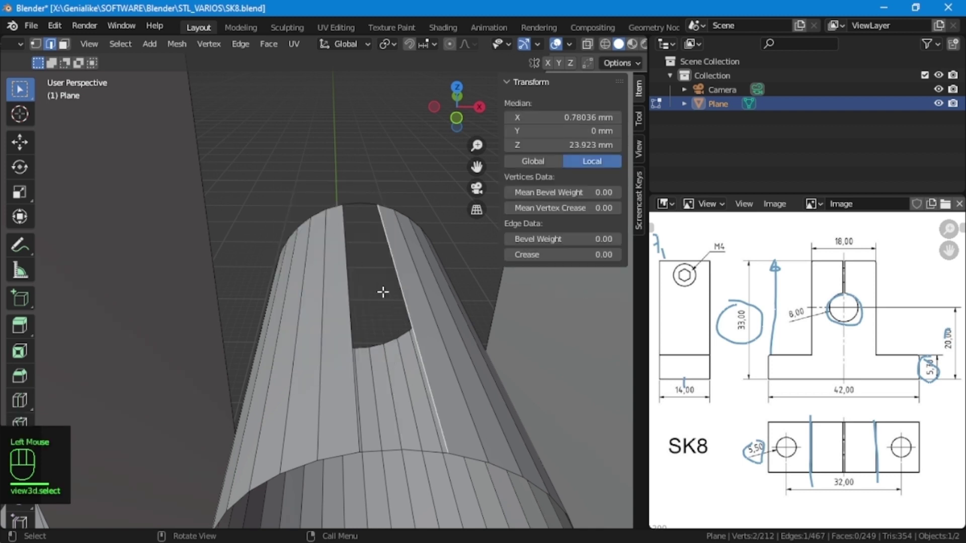
pyautogui.keyDown('shift'); pyautogui.click(351, 289); pyautogui.keyUp('shift')
pyautogui.moveTo(457, 350); pyautogui.dragTo(412, 349, button='middle')
pyautogui.scroll(-2, 358, 293)
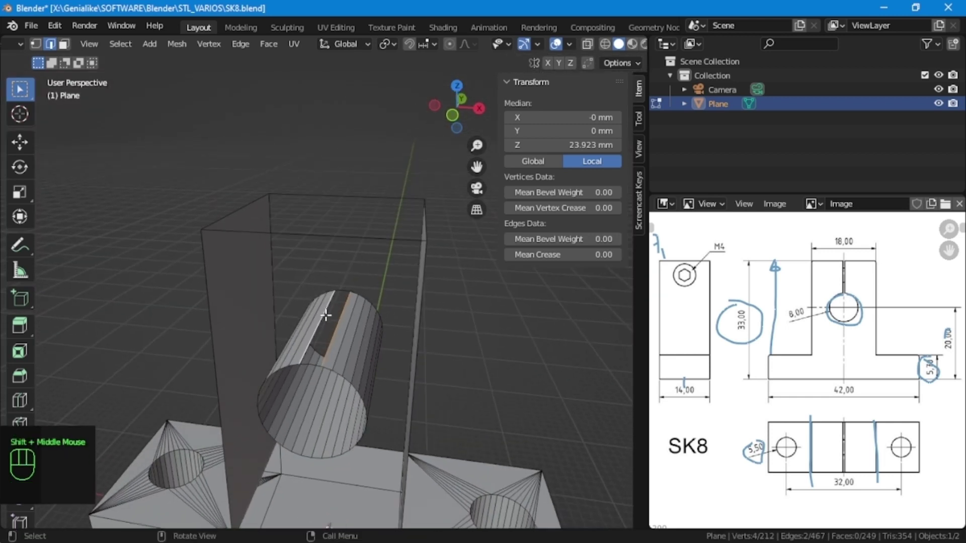
pyautogui.press('e')
pyautogui.press('z')
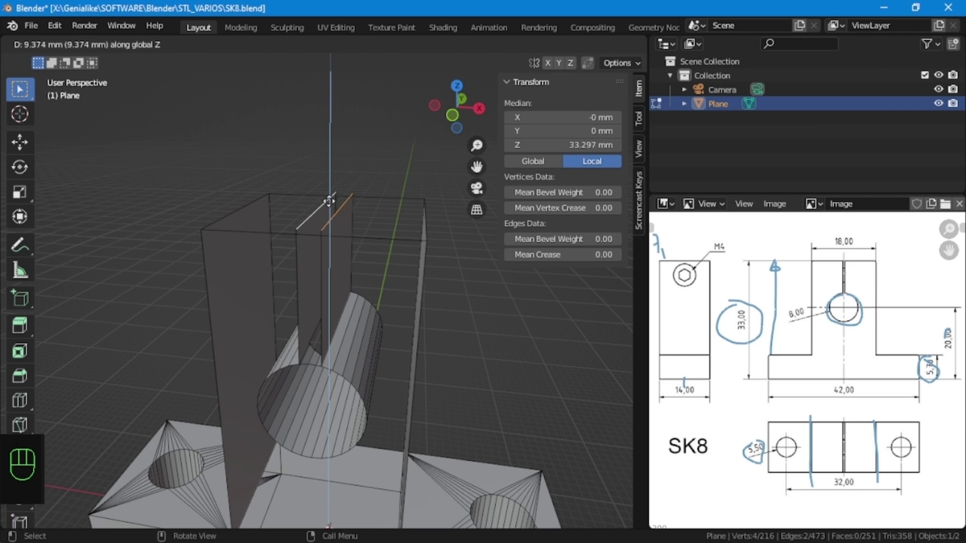
pyautogui.click(327, 199)
# Set the extruded slot wall edges' median Z to 33 mm
pyautogui.doubleClick(563, 146)
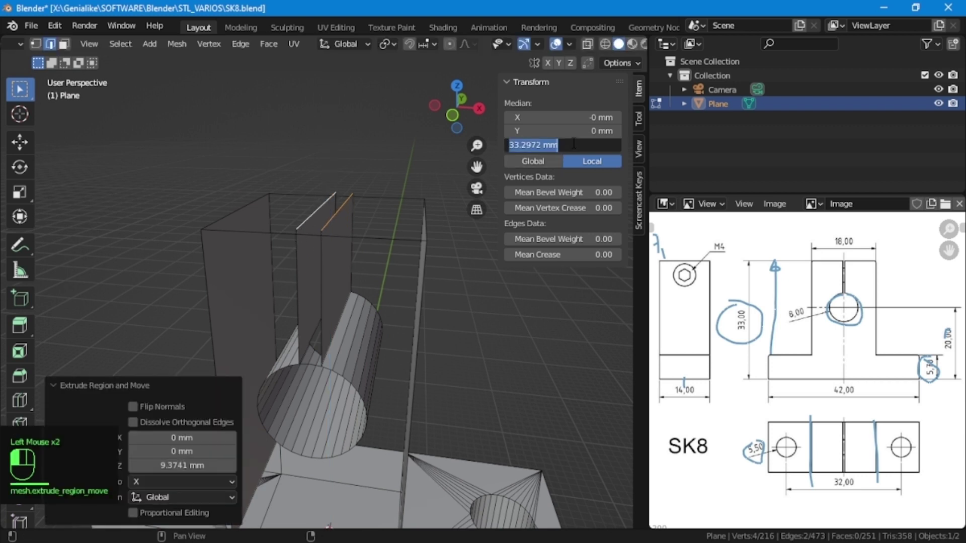
pyautogui.write('3')
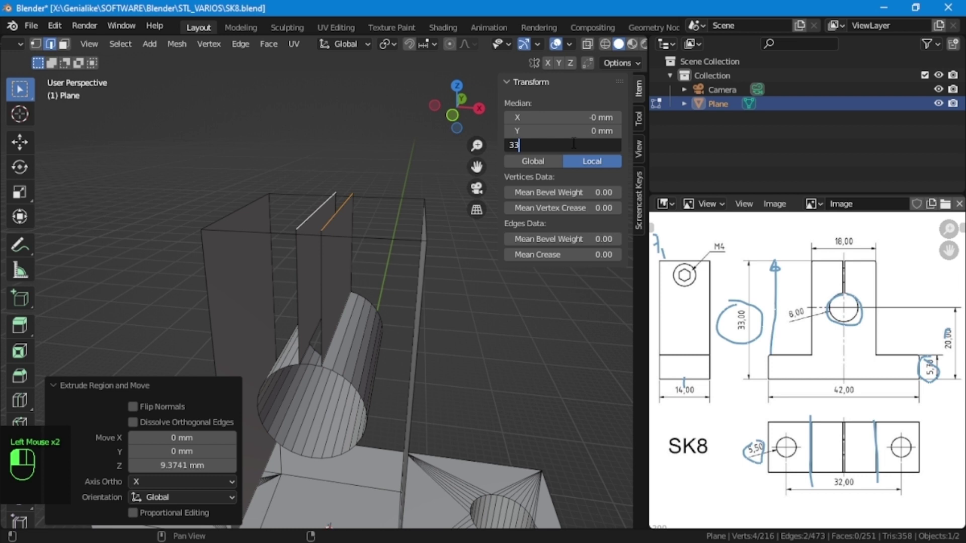
pyautogui.write('3')
pyautogui.press('Tab')
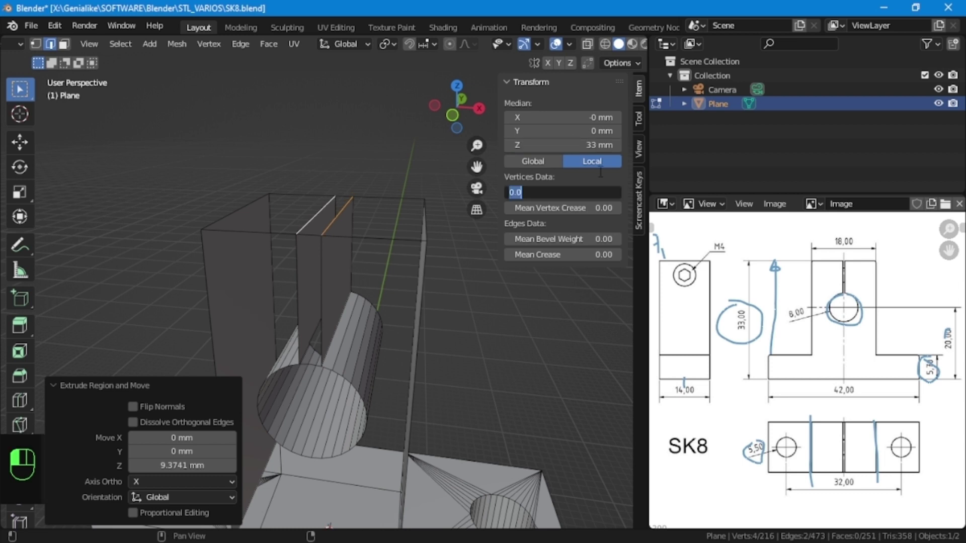
# Delete the upright's full-width front and back top edges
pyautogui.click(363, 236)
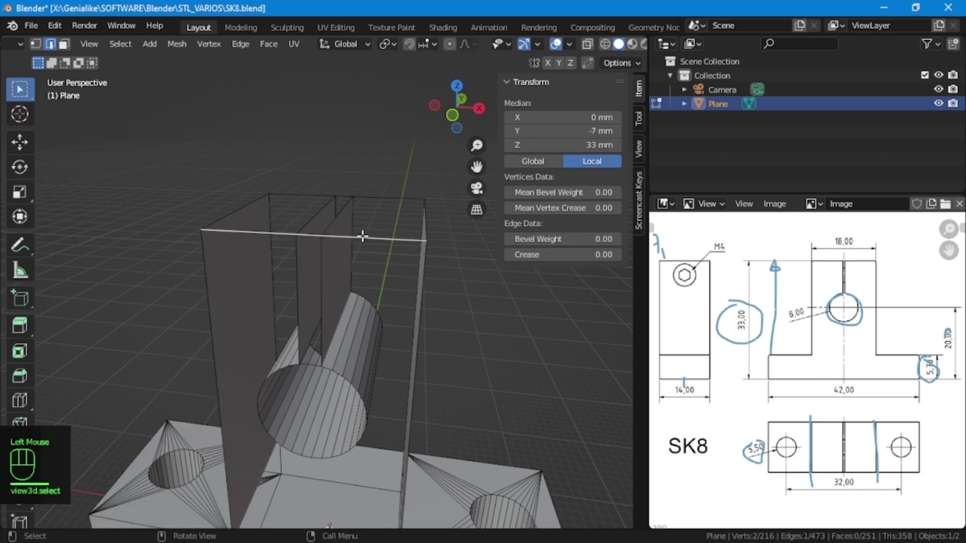
pyautogui.keyDown('shift'); pyautogui.click(380, 198); pyautogui.keyUp('shift')
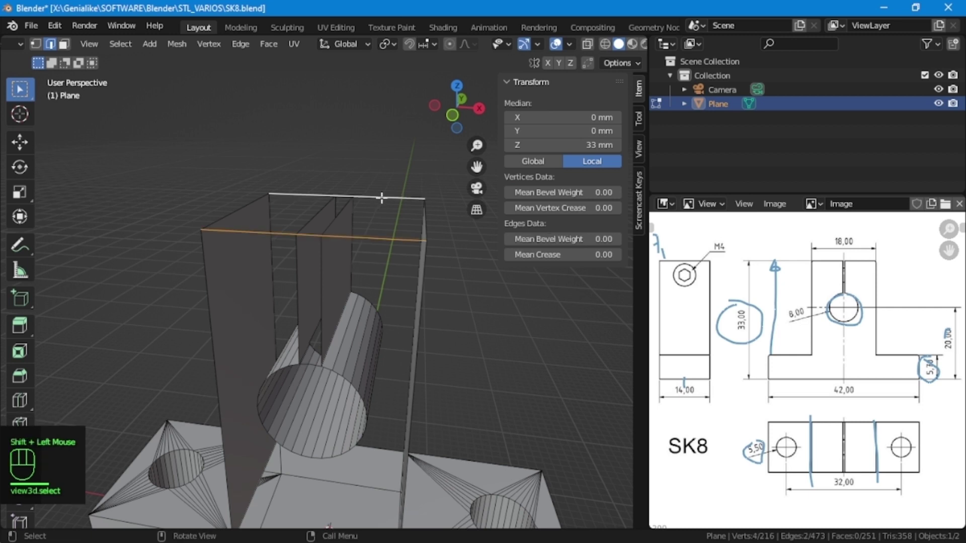
pyautogui.press('x')
pyautogui.click(381, 199)
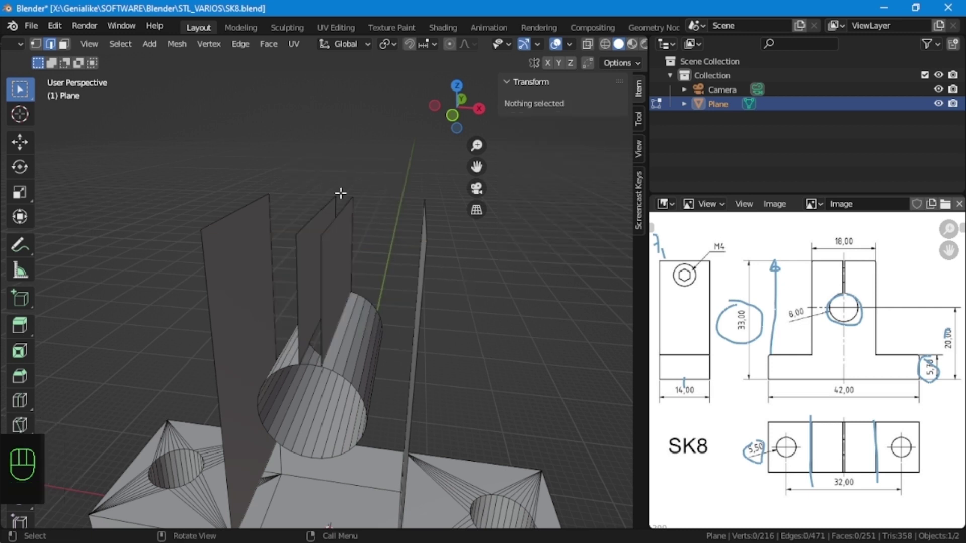
# In vertex selection, connect the front top corners of both slot walls to the adjacent outer corners of the upright with edges
pyautogui.press('1')
pyautogui.click(319, 238)
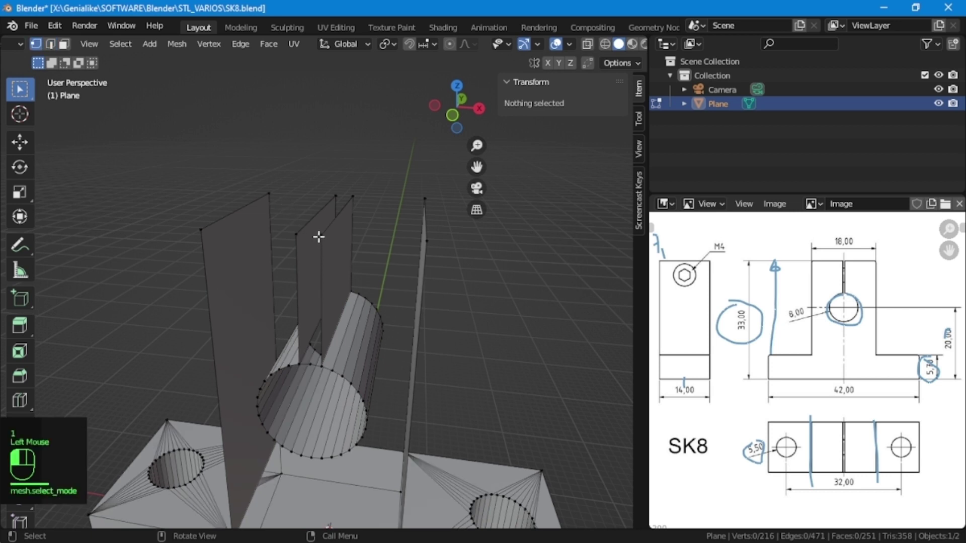
pyautogui.keyDown('shift'); pyautogui.click(427, 243); pyautogui.keyUp('shift')
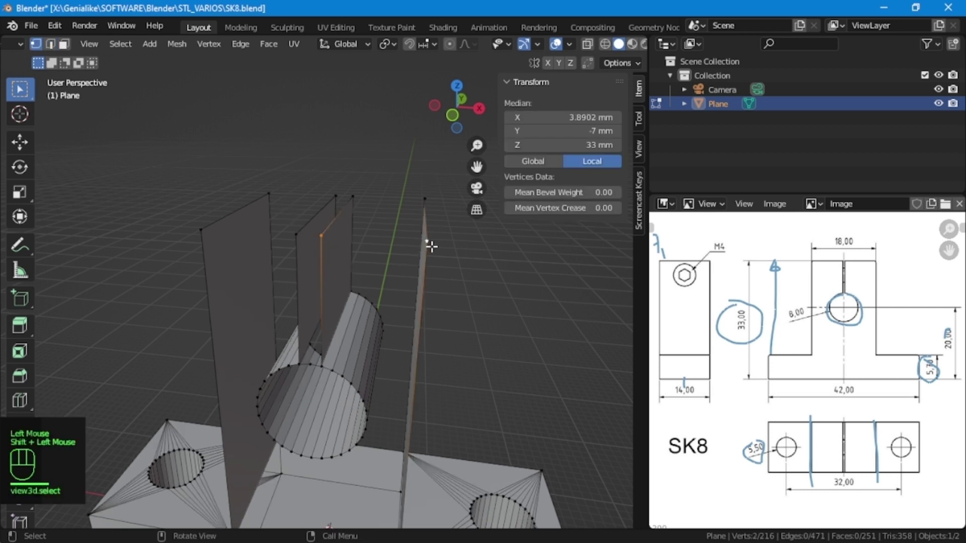
pyautogui.press('f')
pyautogui.click(295, 234)
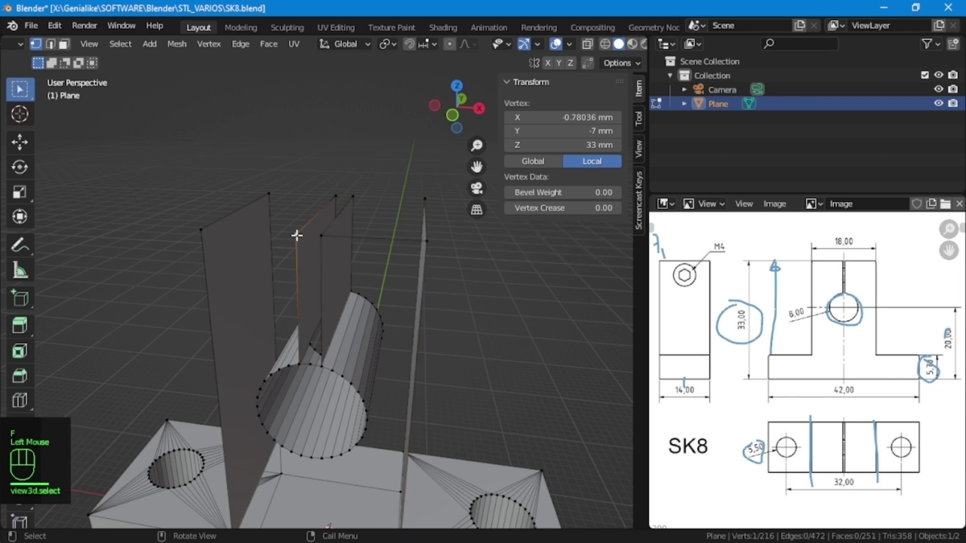
pyautogui.keyDown('shift'); pyautogui.click(201, 229); pyautogui.keyUp('shift')
pyautogui.press('f')
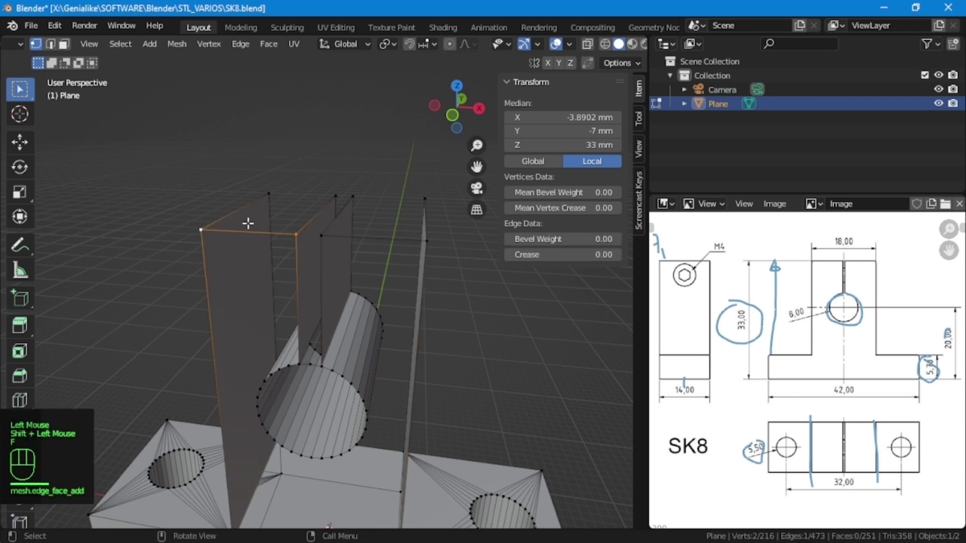
# Connect the back top corners of both slot walls to the upright's adjacent outer corners with edges
pyautogui.moveTo(486, 305); pyautogui.dragTo(271, 392, button='middle')
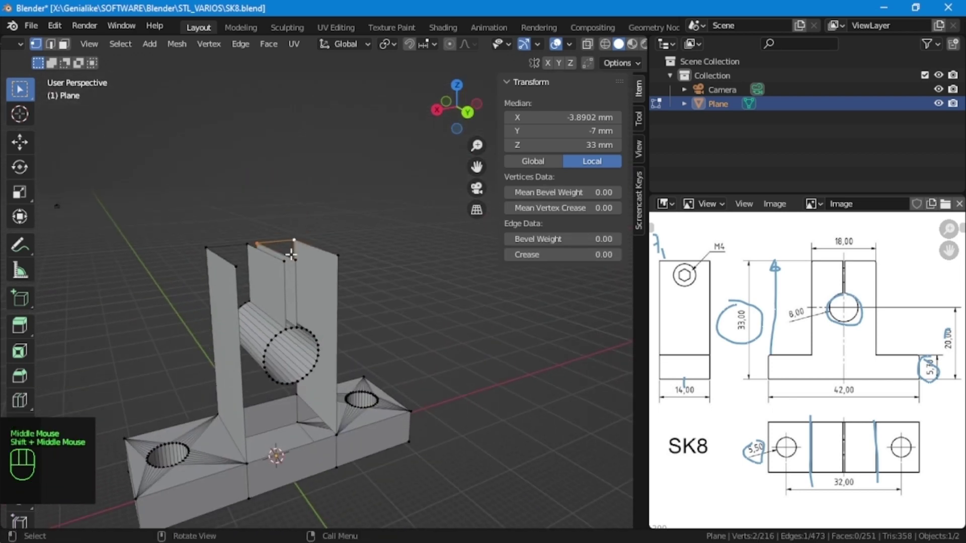
pyautogui.scroll(2, 232, 227)
pyautogui.scroll(2, 234, 227)
pyautogui.keyDown('shift'); pyautogui.moveTo(272, 267); pyautogui.dragTo(317, 327, button='middle'); pyautogui.keyUp('shift')
pyautogui.click(150, 339)
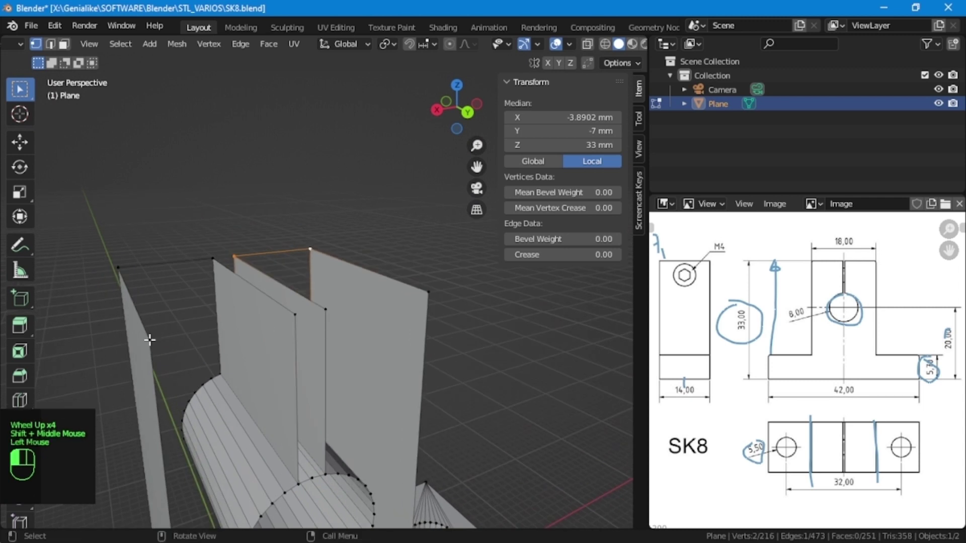
pyautogui.keyDown('shift'); pyautogui.click(297, 311); pyautogui.keyUp('shift')
pyautogui.press('f')
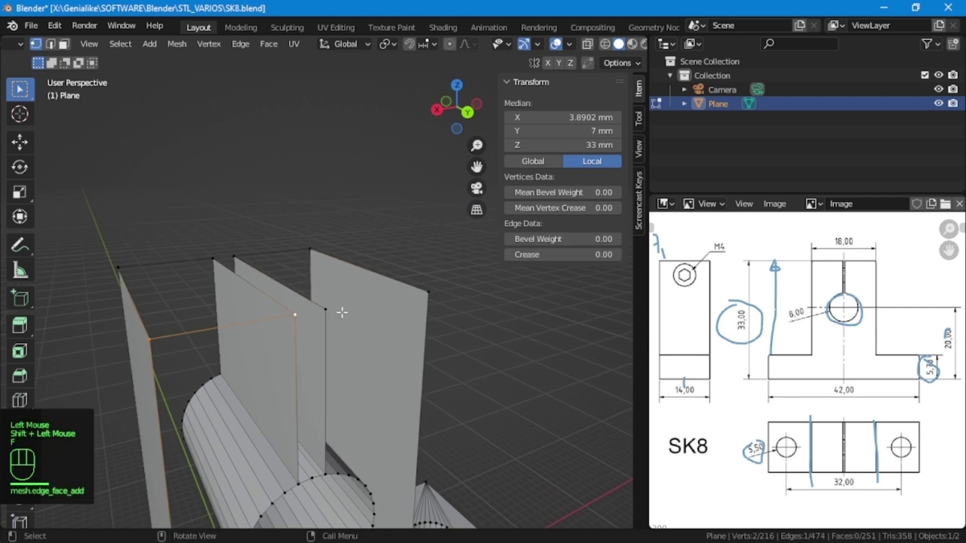
pyautogui.click(325, 309)
pyautogui.keyDown('shift'); pyautogui.click(428, 292); pyautogui.keyUp('shift')
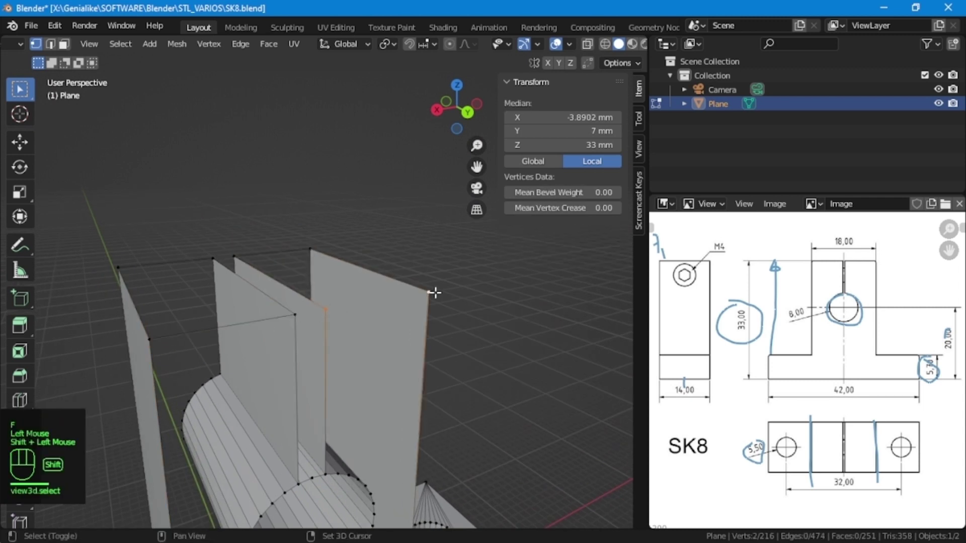
pyautogui.press('f')
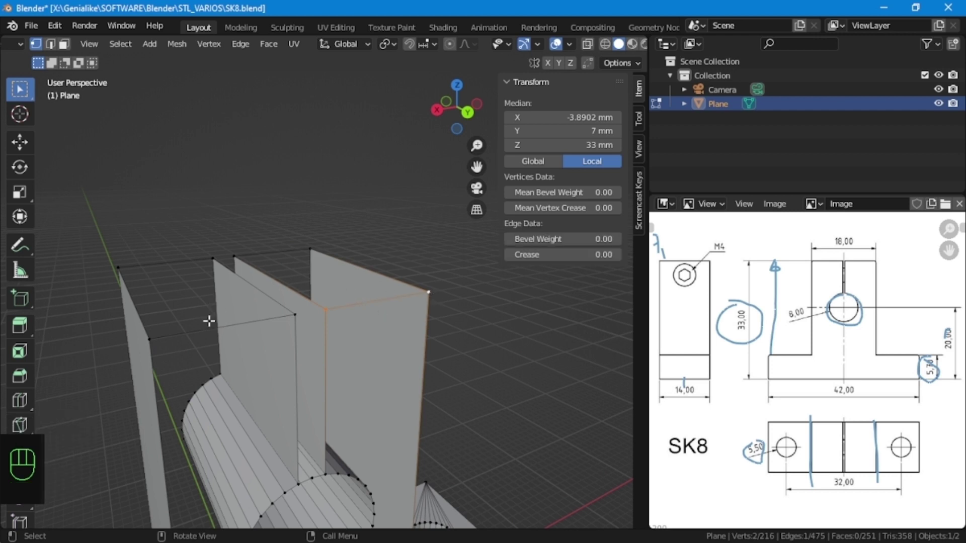
# Delete the four short arc edges spanning the slot at the front and back ends of the bore
pyautogui.moveTo(209, 320); pyautogui.dragTo(327, 370, button='middle')
pyautogui.scroll(-2, 431, 295)
pyautogui.click(293, 403)
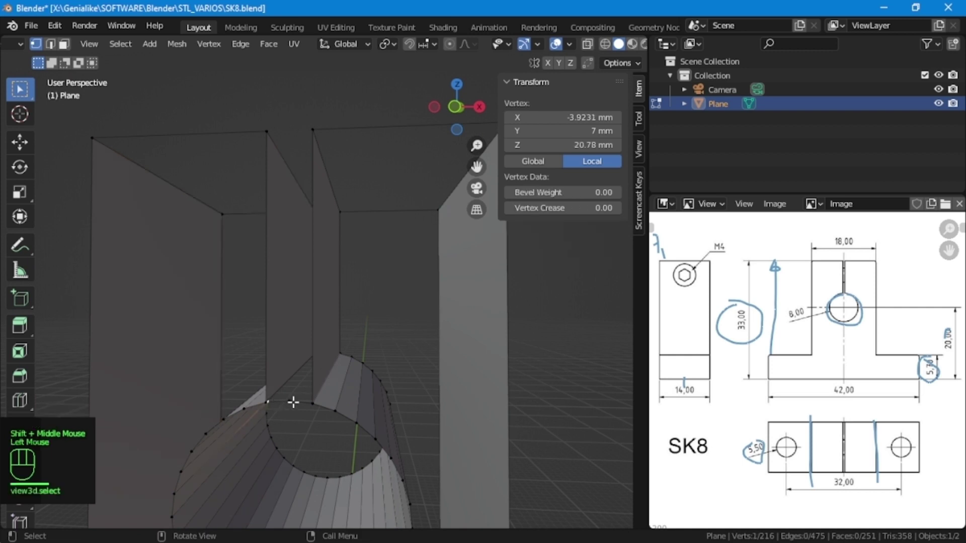
pyautogui.press('2')
pyautogui.click(280, 400)
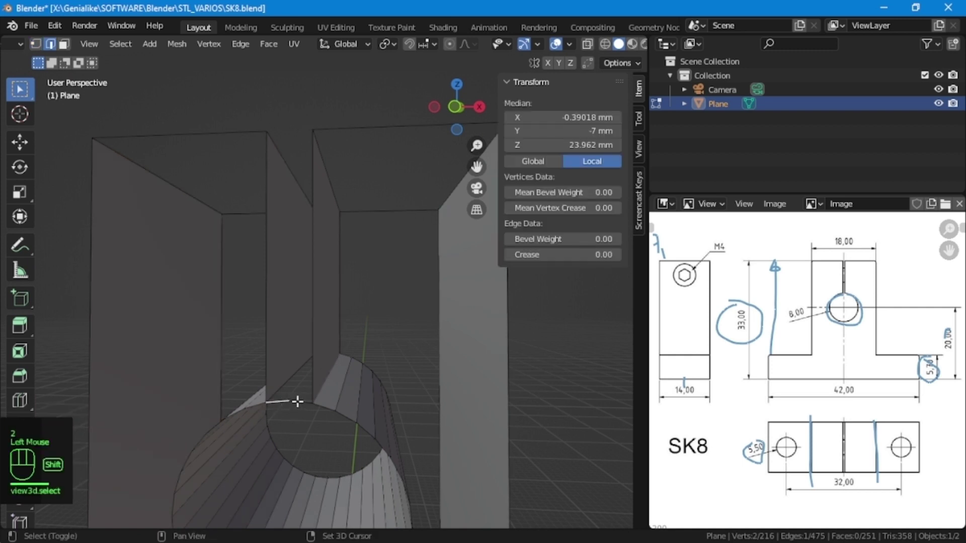
pyautogui.keyDown('shift'); pyautogui.click(298, 401); pyautogui.keyUp('shift')
pyautogui.moveTo(302, 402); pyautogui.dragTo(323, 351, button='middle')
pyautogui.keyDown('shift'); pyautogui.click(327, 351); pyautogui.keyUp('shift')
pyautogui.keyDown('shift'); pyautogui.click(342, 363); pyautogui.keyUp('shift')
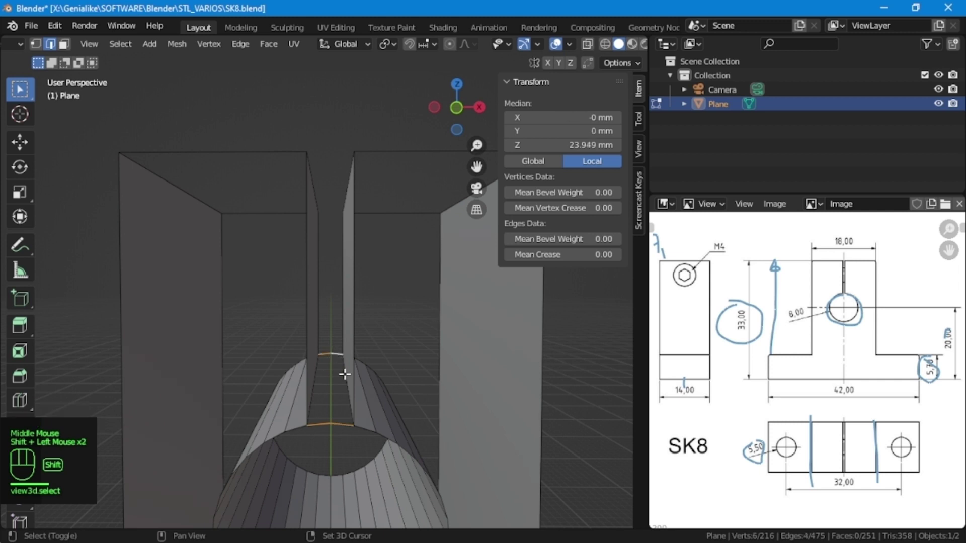
pyautogui.press('x')
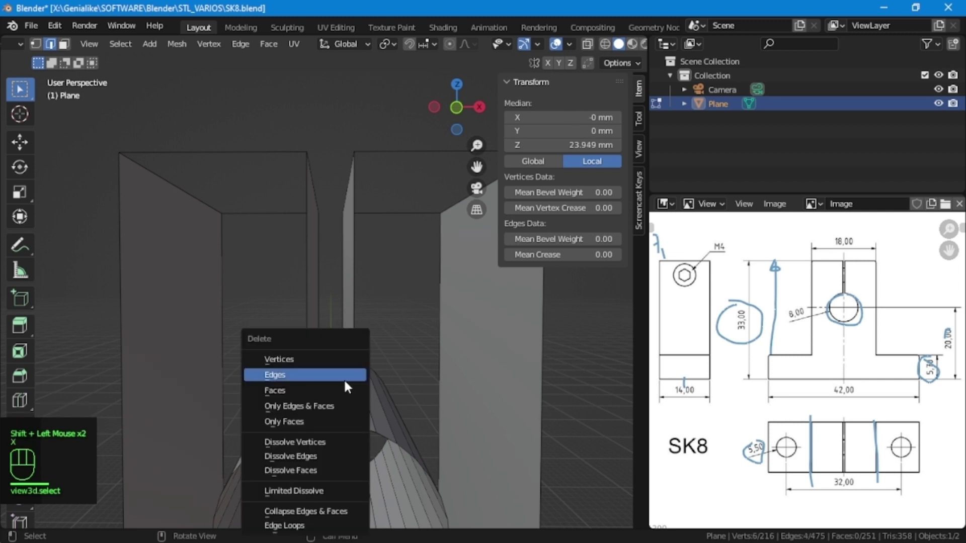
pyautogui.click(306, 377)
# Switch the viewport to wireframe shading and add a cylinder to the mesh
pyautogui.moveTo(334, 436); pyautogui.dragTo(433, 364, button='middle')
pyautogui.scroll(-2, 347, 406)
pyautogui.press('KP_0')
pyautogui.click(371, 323)
pyautogui.hotkey('shift', 'z')
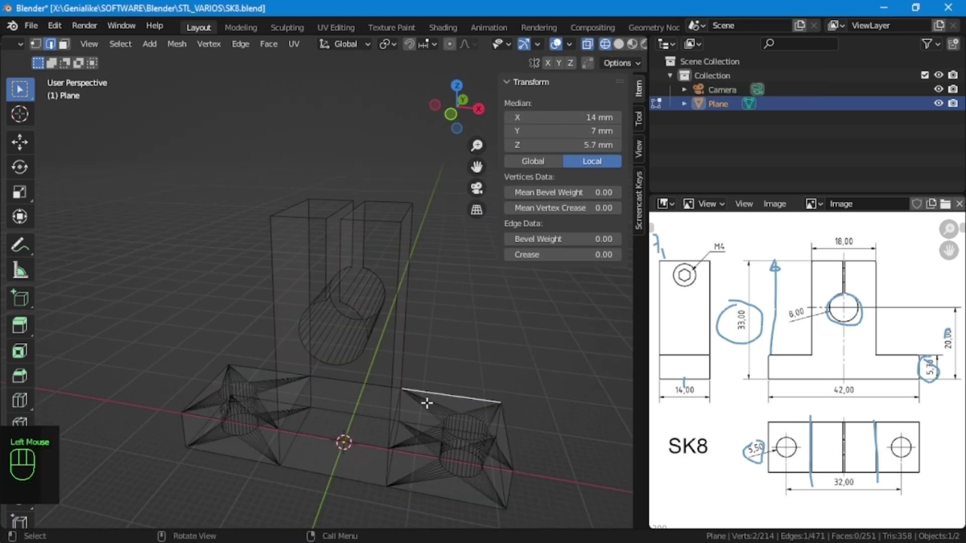
pyautogui.hotkey('shift', 'a')
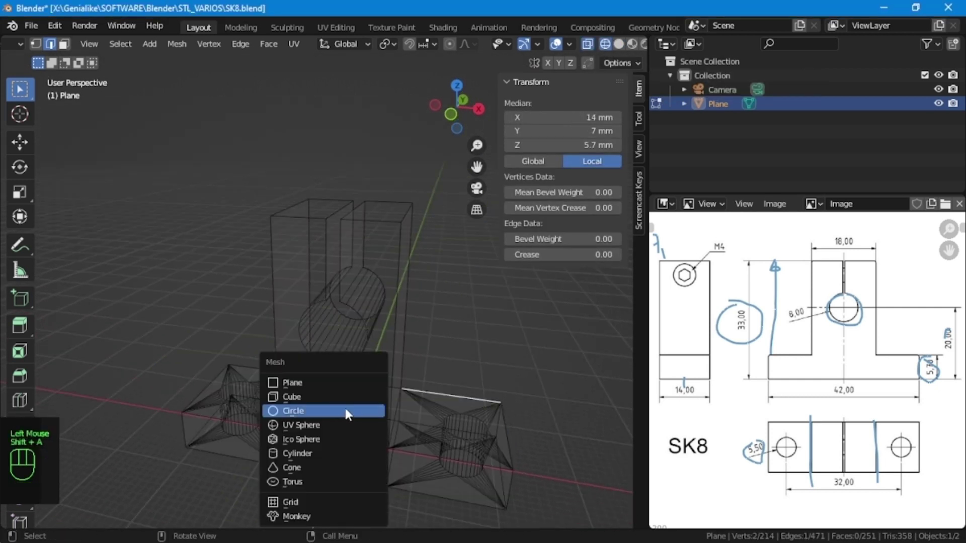
pyautogui.click(306, 454)
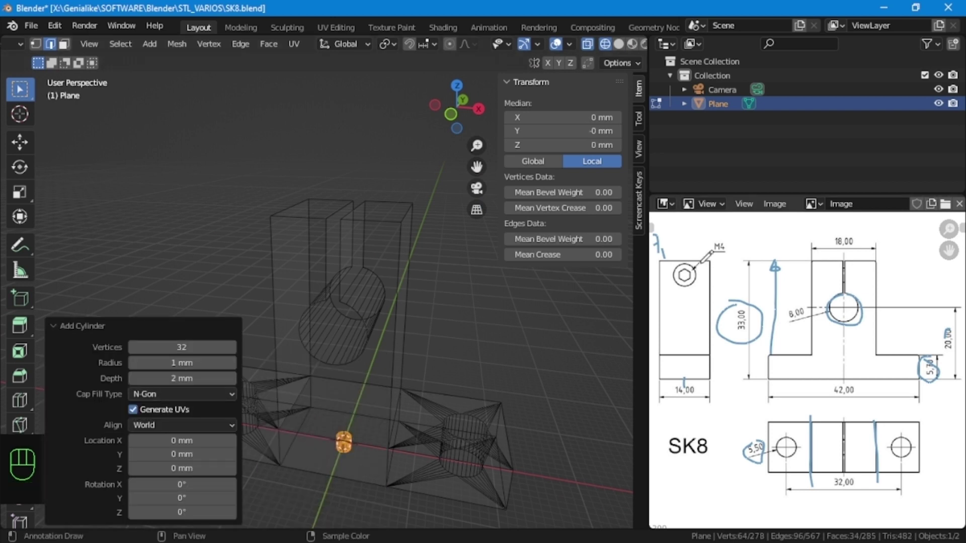
# Circle the M4 label on the reference drawing and draw a horizontal line across the slotted upright above the bore
pyautogui.moveTo(721, 237)
pyautogui.mouseDown()
pyautogui.moveTo(706, 254)
pyautogui.moveTo(736, 252)
pyautogui.moveTo(724, 236)
pyautogui.mouseUp()
pyautogui.moveTo(794, 274); pyautogui.dragTo(899, 275)
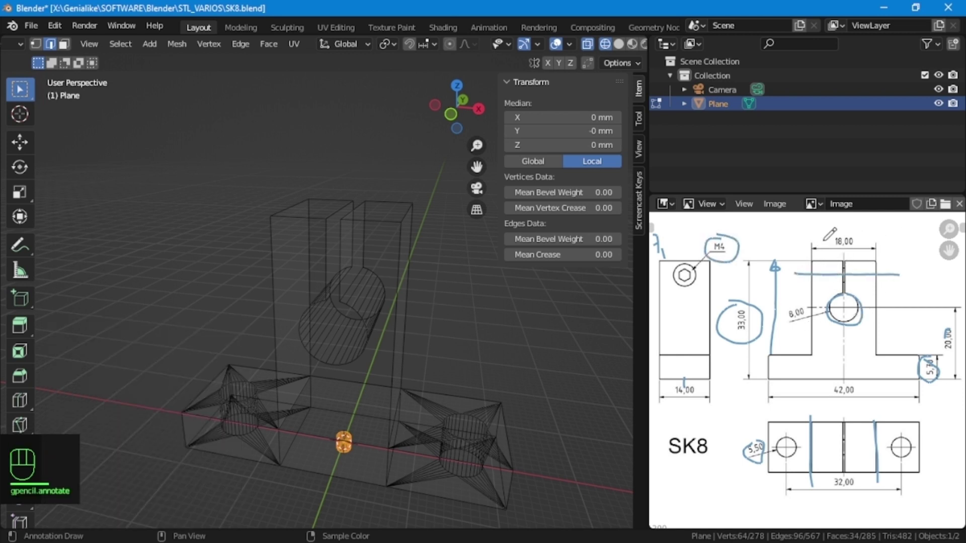
# Set the new cylinder's radius to 2.5 mm and its depth to 20 mm
pyautogui.press('F9')
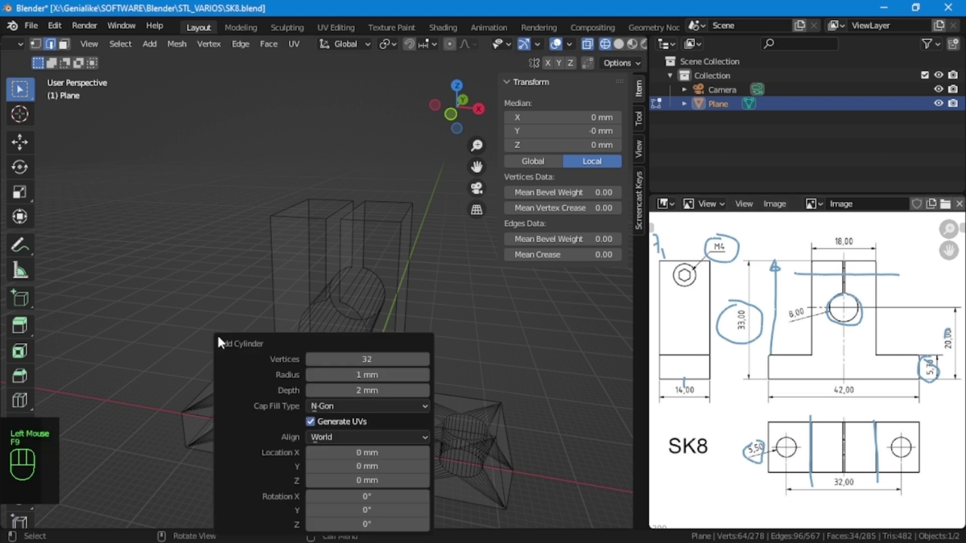
pyautogui.moveTo(297, 341); pyautogui.dragTo(120, 214)
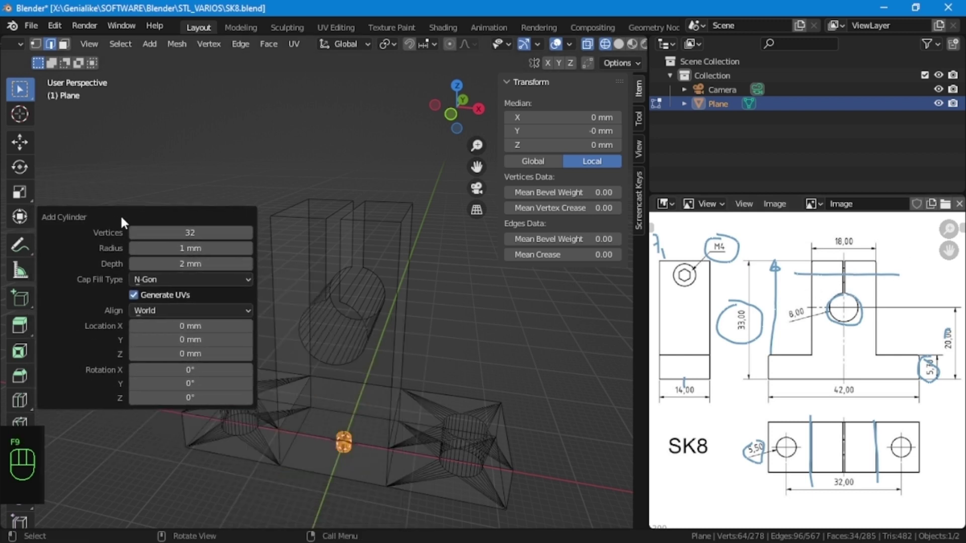
pyautogui.click(166, 248)
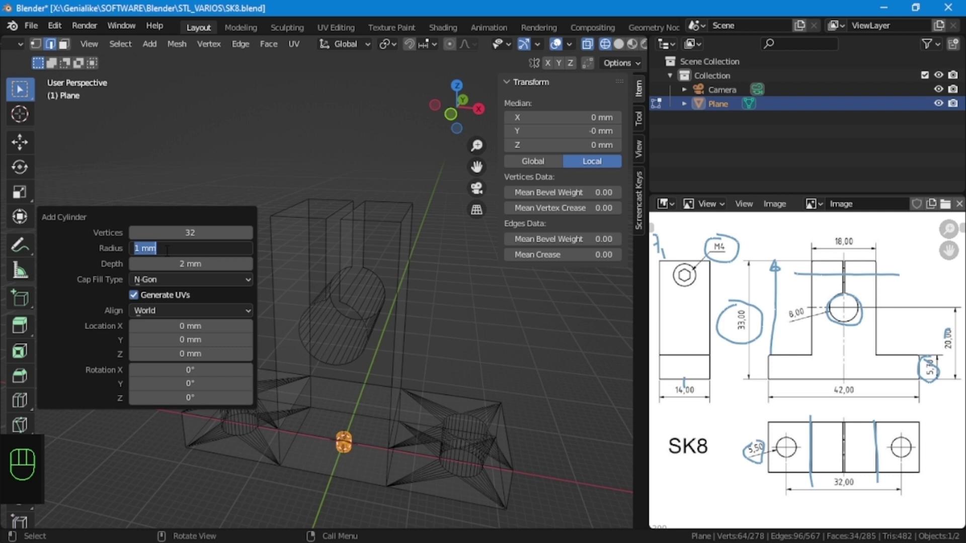
pyautogui.write('2.5')
pyautogui.press('Return')
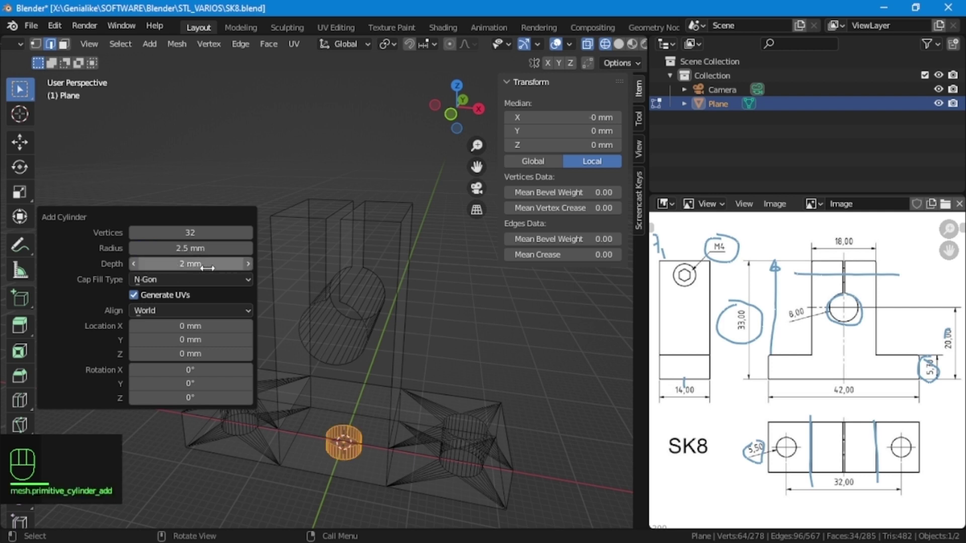
pyautogui.click(207, 266)
pyautogui.write('20')
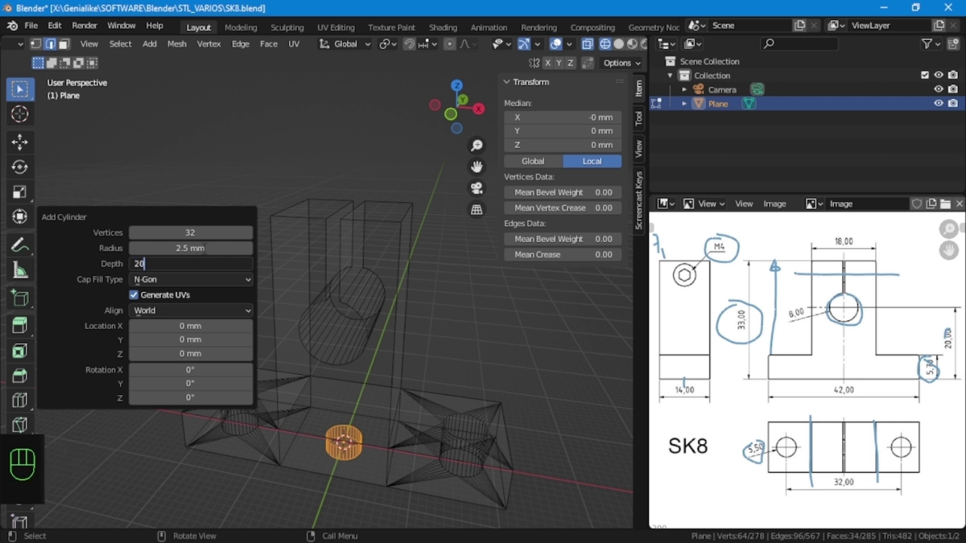
pyautogui.press('Return')
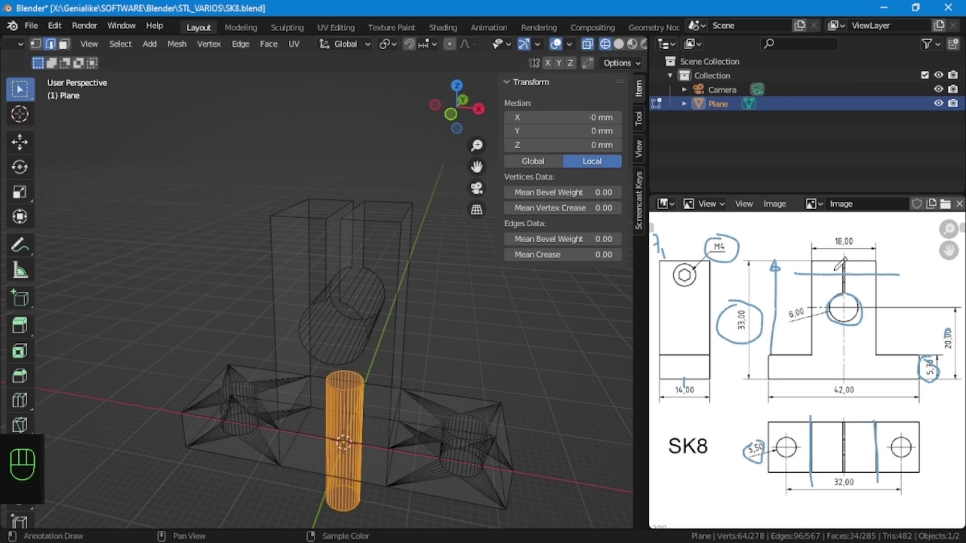
# Rotate the new cylinder 90° about Y and set its Z location to 25 mm
pyautogui.press('F9')
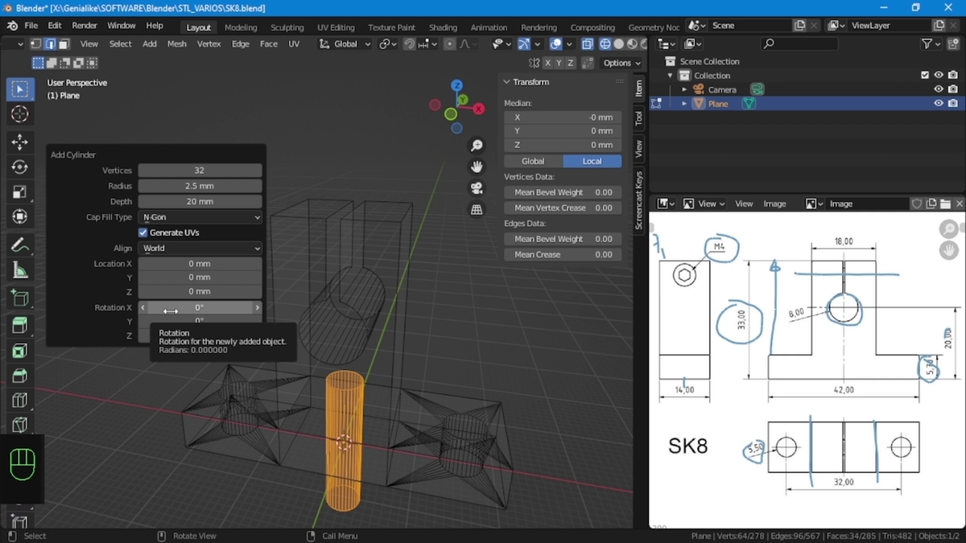
pyautogui.click(180, 321)
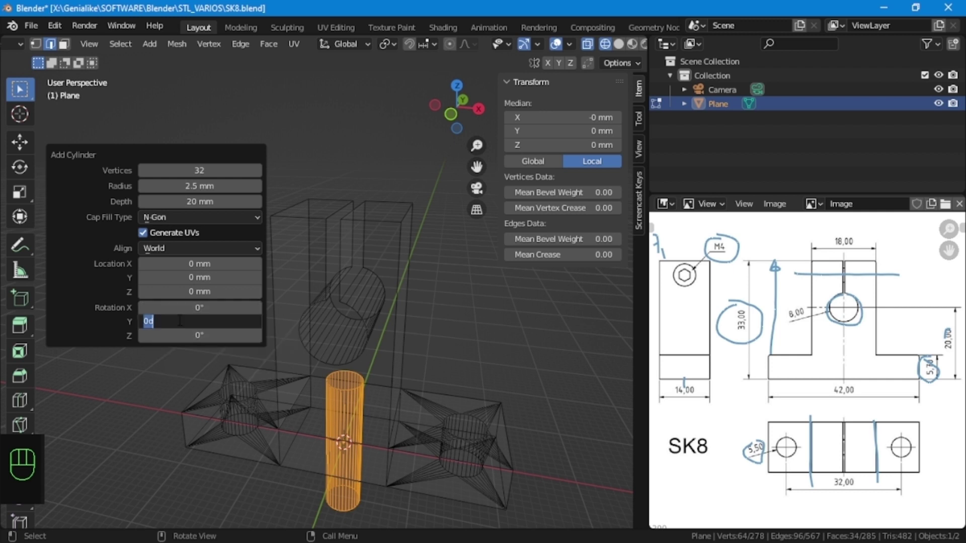
pyautogui.press('Return')
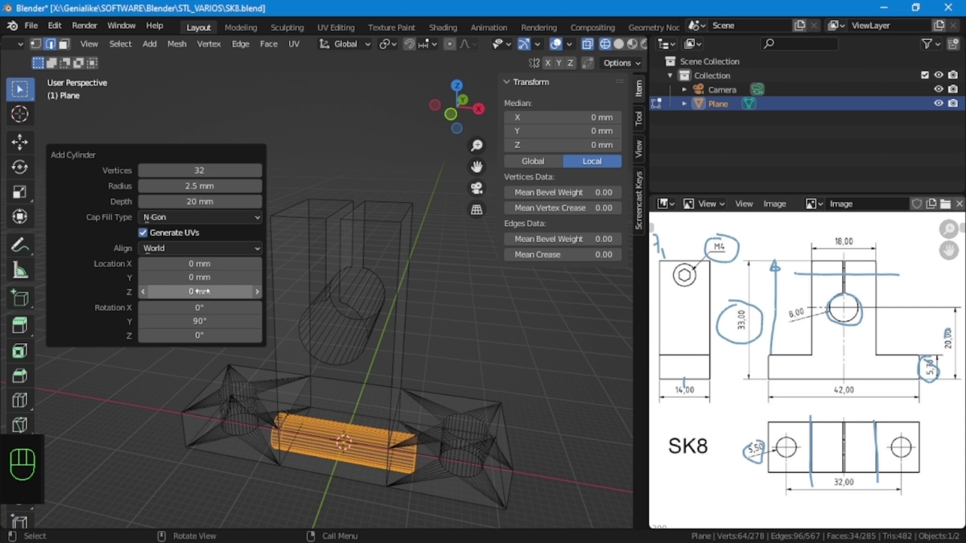
pyautogui.click(201, 292)
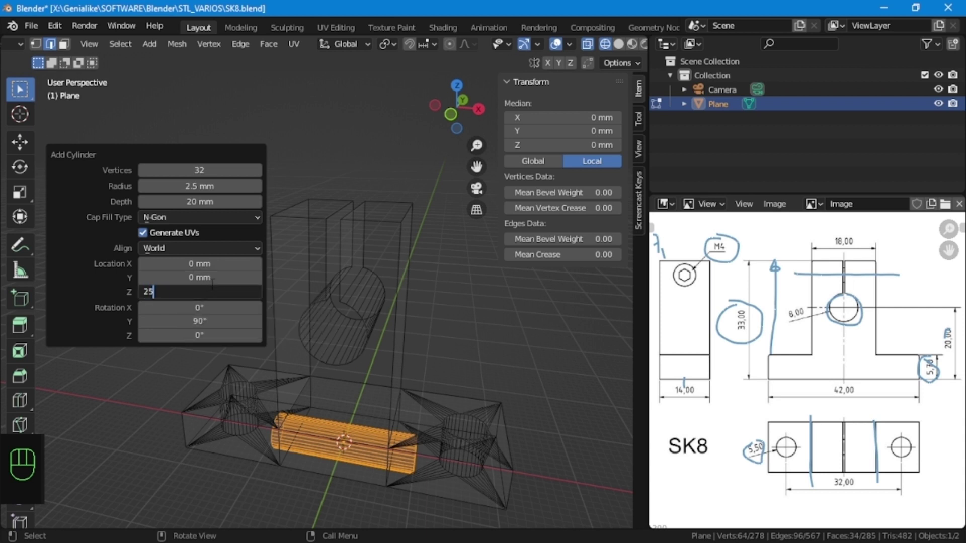
pyautogui.press('Return')
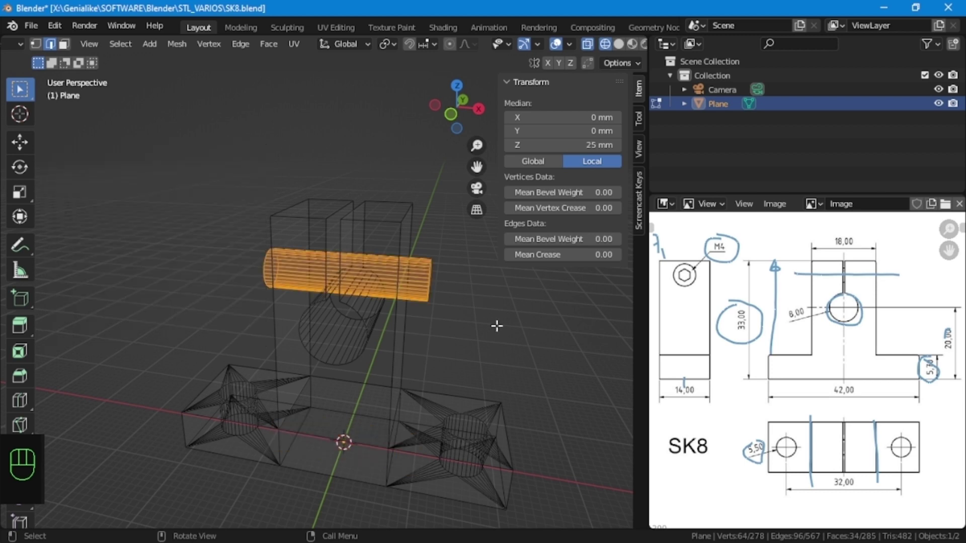
# Raise the horizontal cylinder to a Z location of 29 mm
pyautogui.moveTo(496, 327); pyautogui.dragTo(382, 398, button='middle')
pyautogui.scroll(3, 371, 302)
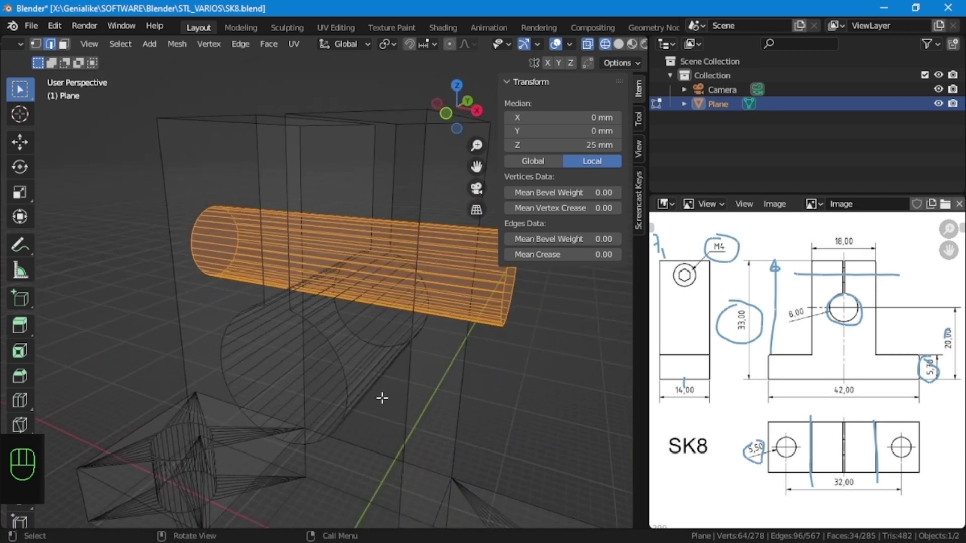
pyautogui.press('F9')
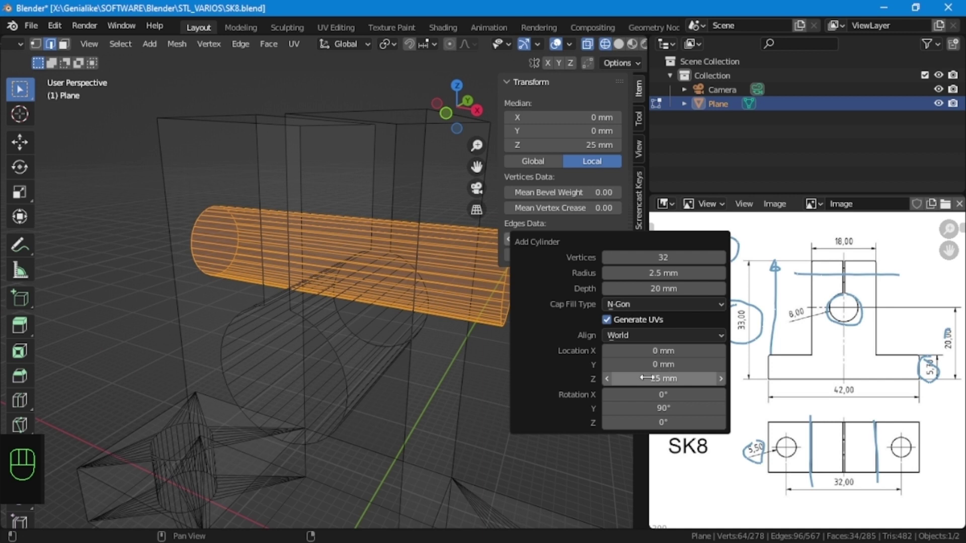
pyautogui.moveTo(646, 378); pyautogui.dragTo(663, 377)
pyautogui.click(662, 378)
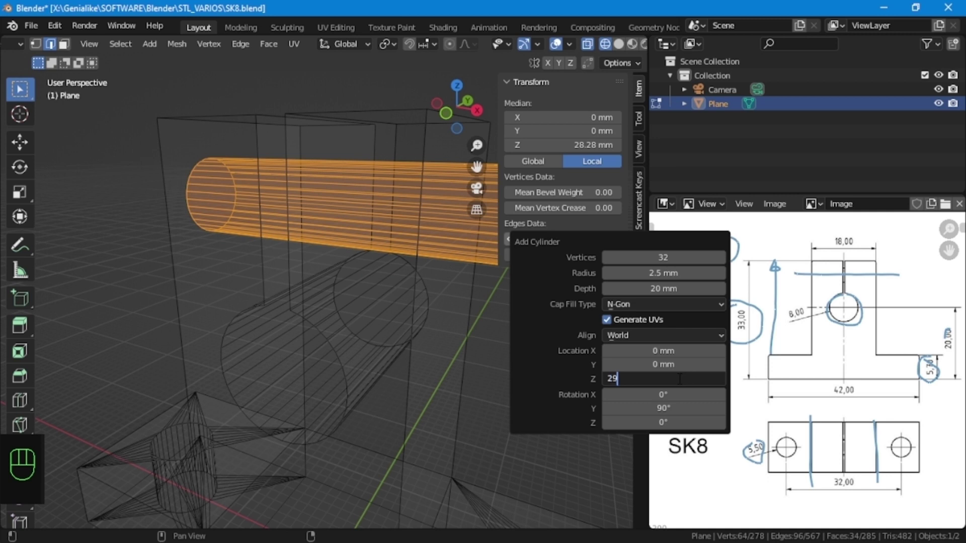
pyautogui.write('29')
pyautogui.press('Return')
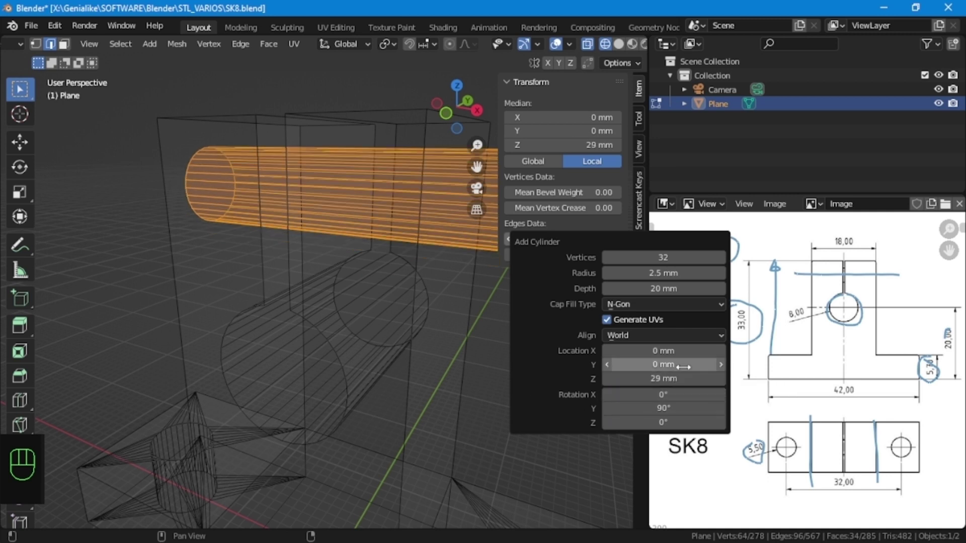
pyautogui.click(508, 351)
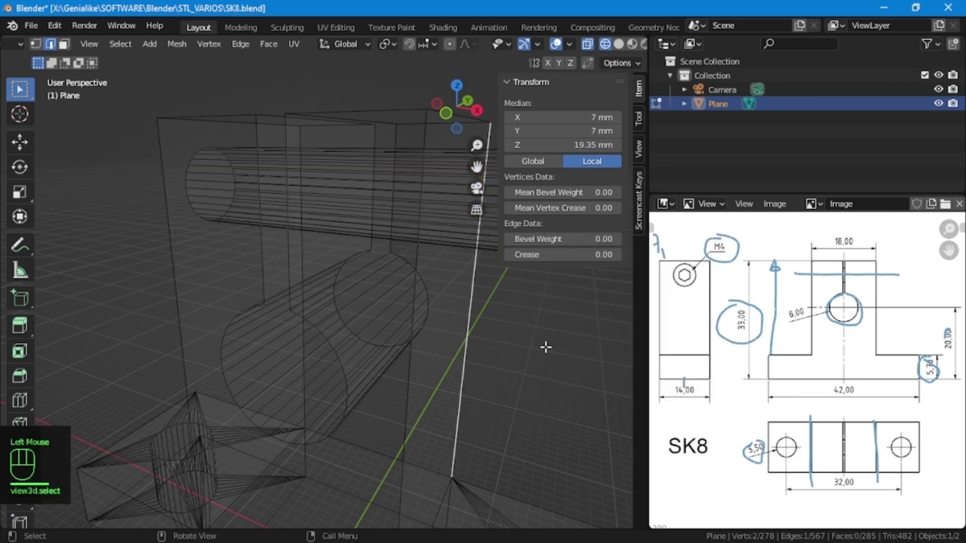
# Hide the transform sidebar and switch the viewport to solid shading
pyautogui.moveTo(546, 345)
pyautogui.mouseDown(button='middle')
pyautogui.moveTo(565, 362)
pyautogui.moveTo(543, 349)
pyautogui.mouseUp(button='middle')
pyautogui.press('n')
pyautogui.click(618, 45)
pyautogui.moveTo(543, 290)
pyautogui.mouseDown(button='middle')
pyautogui.moveTo(565, 337)
pyautogui.moveTo(528, 302)
pyautogui.moveTo(507, 345)
pyautogui.mouseUp(button='middle')
pyautogui.click(604, 45)
pyautogui.click(618, 47)
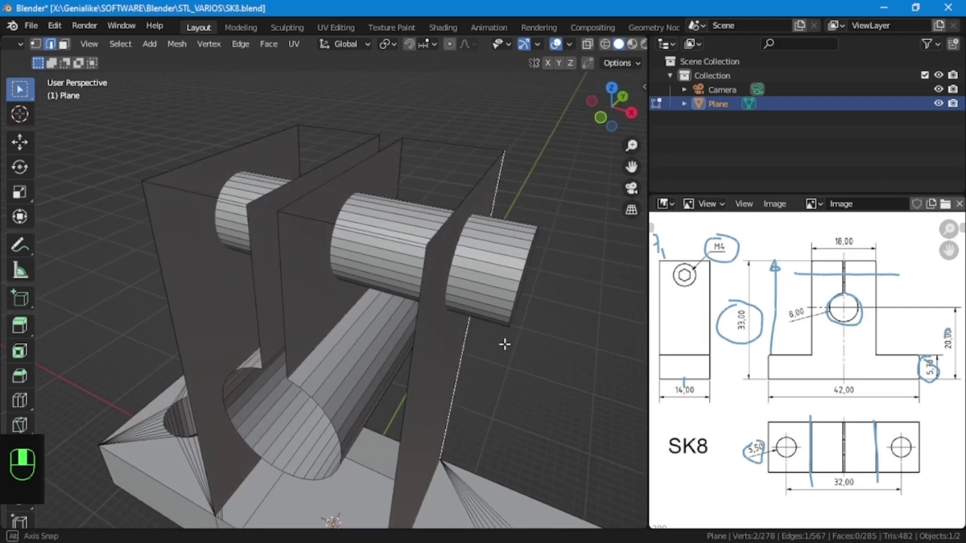
pyautogui.scroll(-2, 502, 352)
pyautogui.press('KP_0')
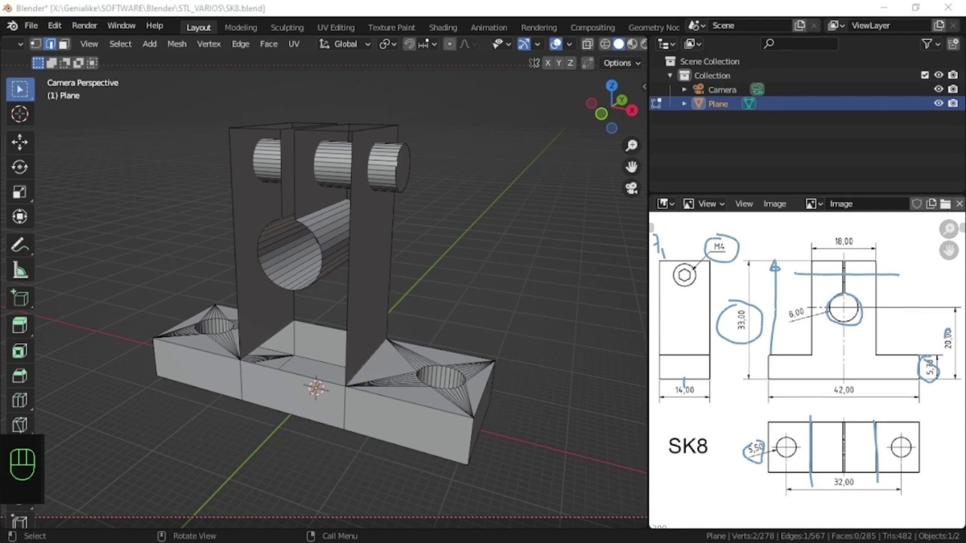
# Select the whole linked clamp-screw cylinder and cut it against the upright with Intersect (Knife)
pyautogui.click(427, 189)
pyautogui.scroll(3, 465, 161)
pyautogui.moveTo(466, 161); pyautogui.dragTo(443, 281, button='middle')
pyautogui.click(387, 244)
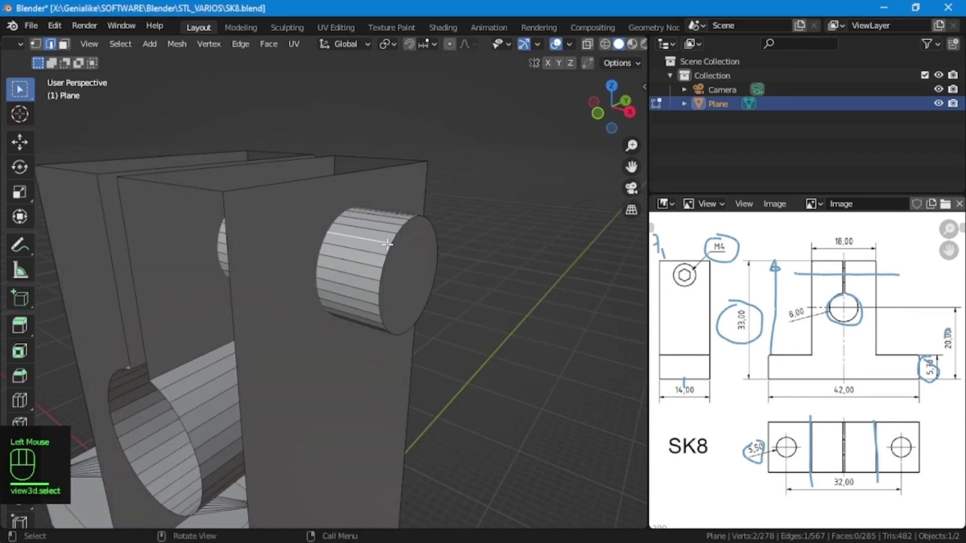
pyautogui.hotkey('ctrl', 'l')
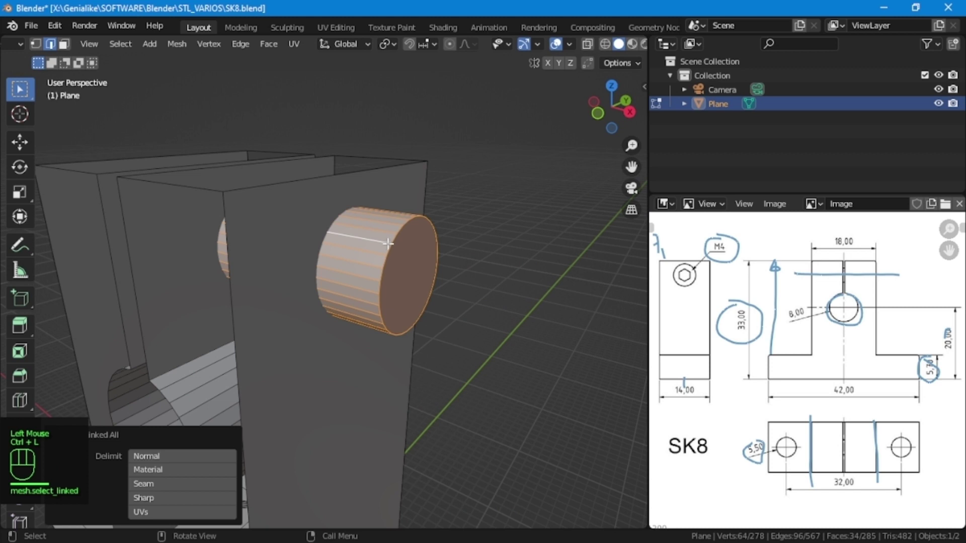
pyautogui.moveTo(415, 272); pyautogui.dragTo(381, 277, button='middle')
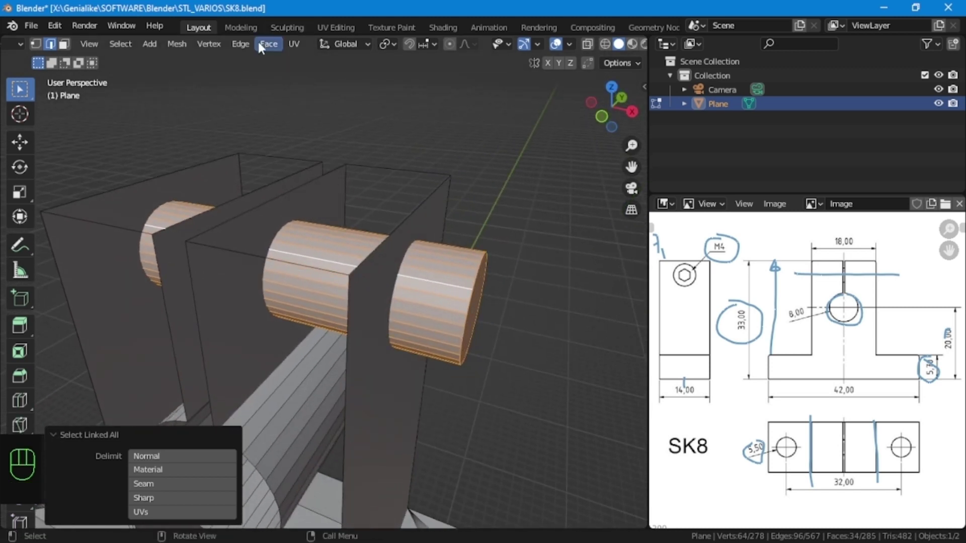
pyautogui.click(273, 46)
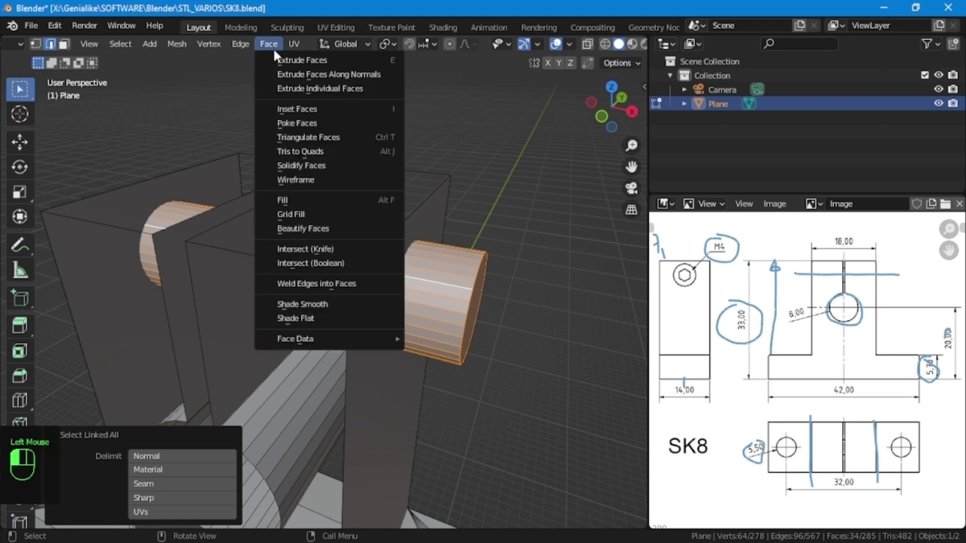
pyautogui.click(300, 249)
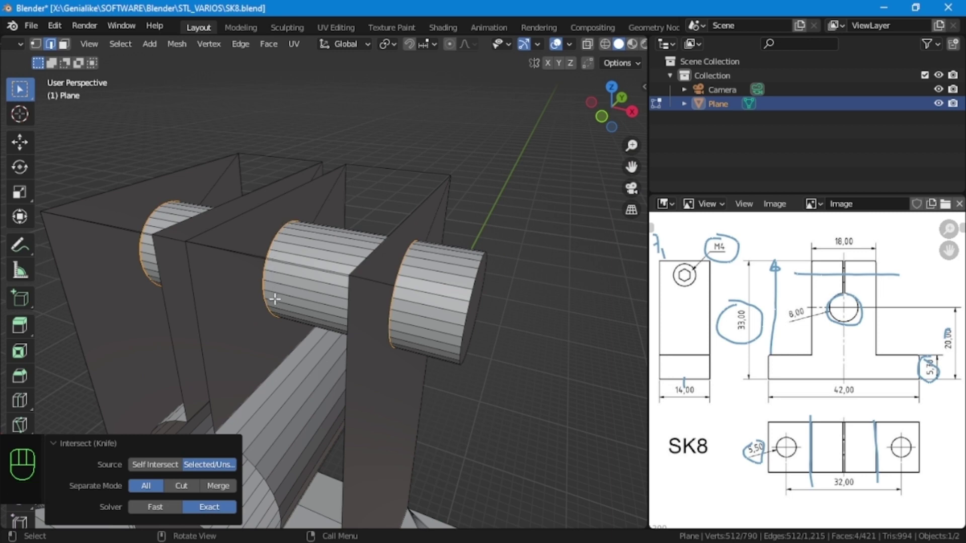
# Try the Cut and Merge separate modes for the knife intersection, and return to All
pyautogui.moveTo(261, 280)
pyautogui.mouseDown(button='middle')
pyautogui.moveTo(302, 285)
pyautogui.moveTo(358, 267)
pyautogui.moveTo(319, 252)
pyautogui.moveTo(252, 283)
pyautogui.mouseUp(button='middle')
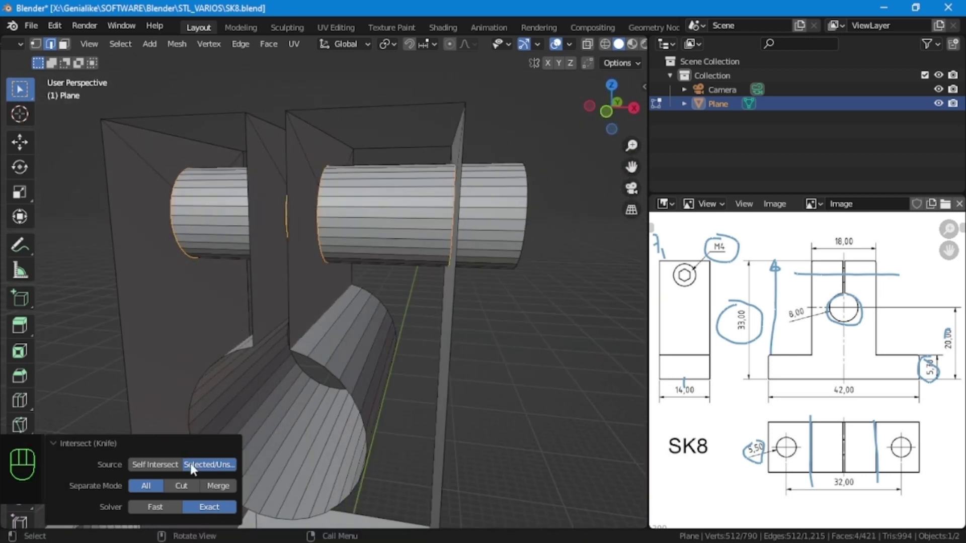
pyautogui.click(185, 488)
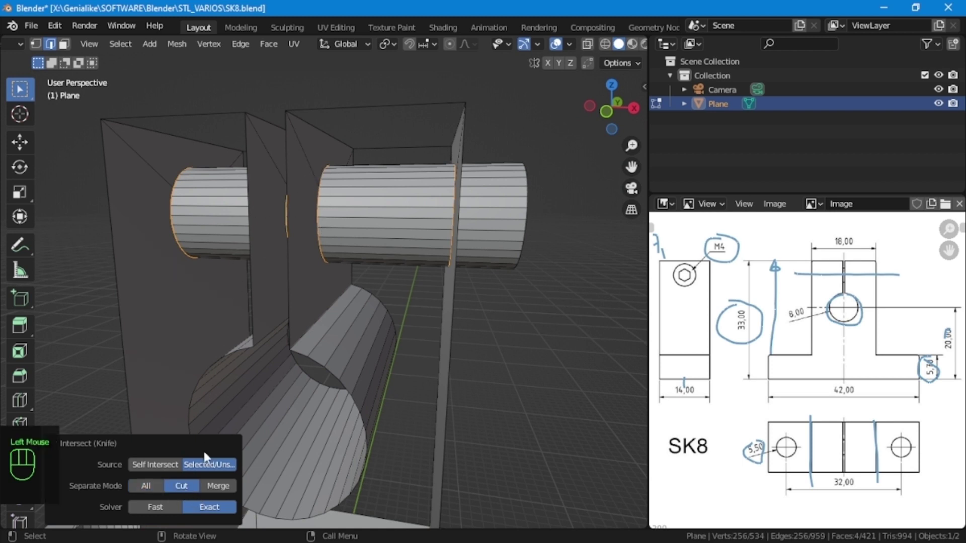
pyautogui.click(227, 487)
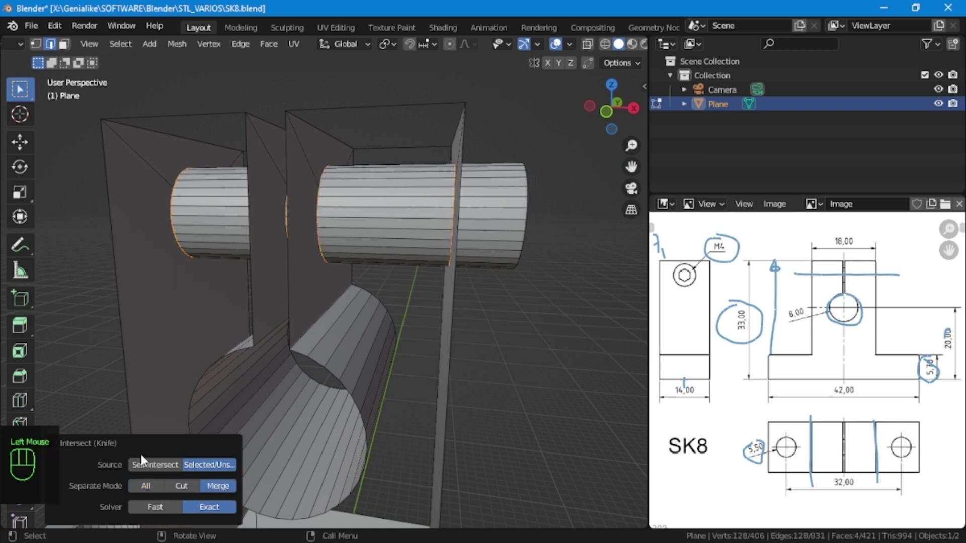
pyautogui.click(146, 484)
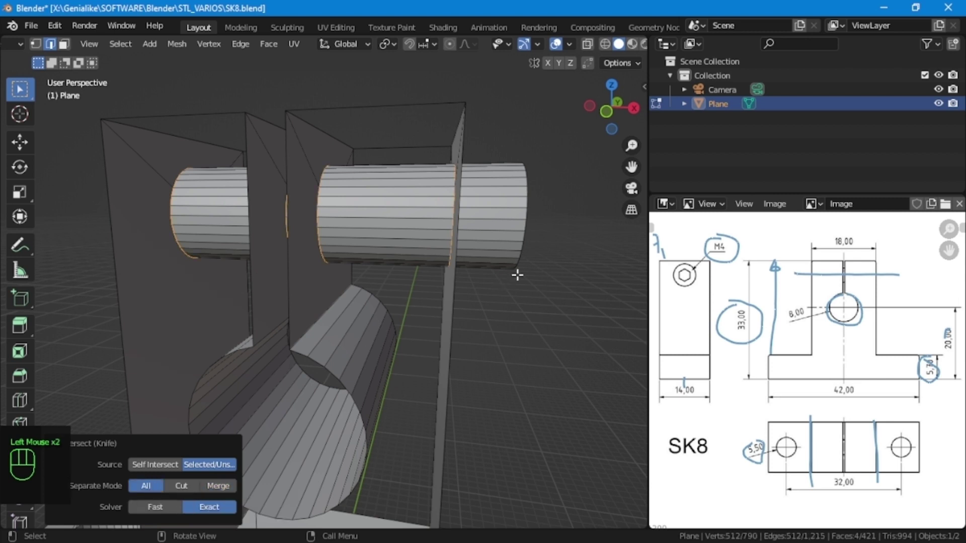
pyautogui.moveTo(517, 275); pyautogui.dragTo(487, 290, button='middle')
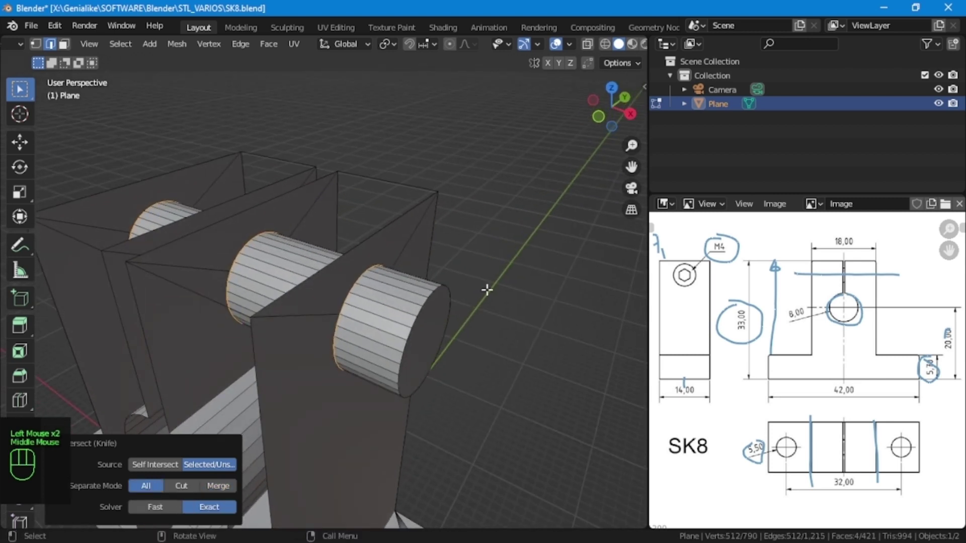
# Examine the vertices where the clamp-screw cylinder meets the upright's outer side wall
pyautogui.click(483, 228)
pyautogui.scroll(2, 346, 347)
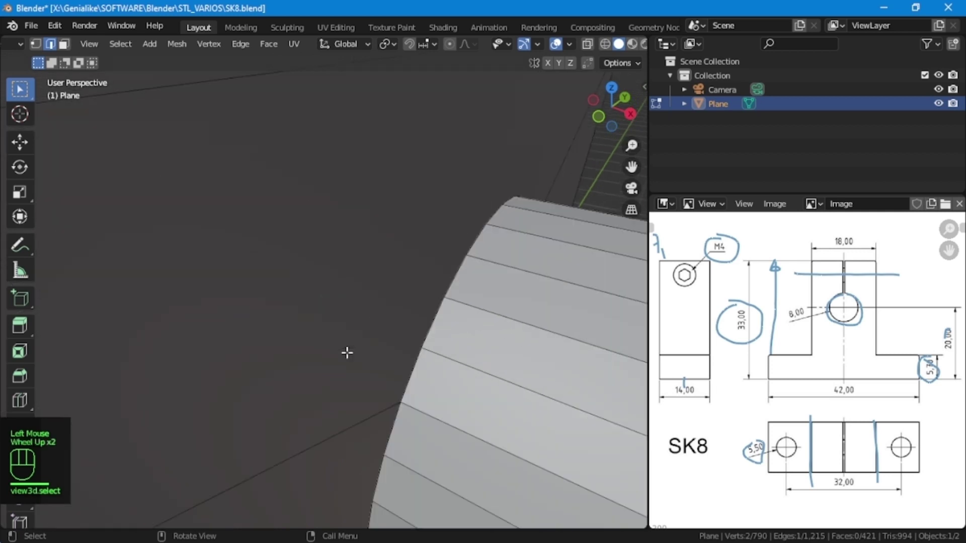
pyautogui.moveTo(346, 347); pyautogui.dragTo(275, 341, button='middle')
pyautogui.press('1')
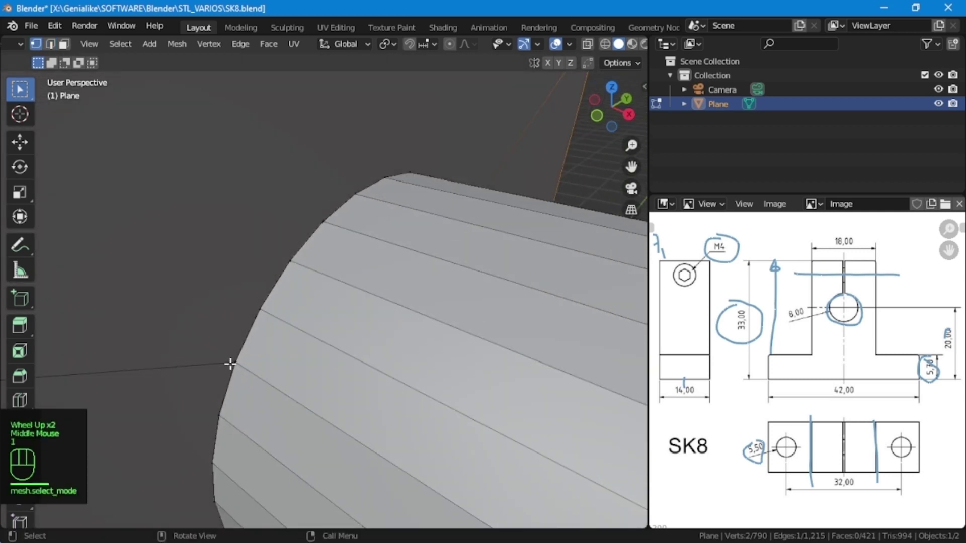
pyautogui.click(235, 362)
pyautogui.keyDown('shift'); pyautogui.click(261, 315); pyautogui.keyUp('shift')
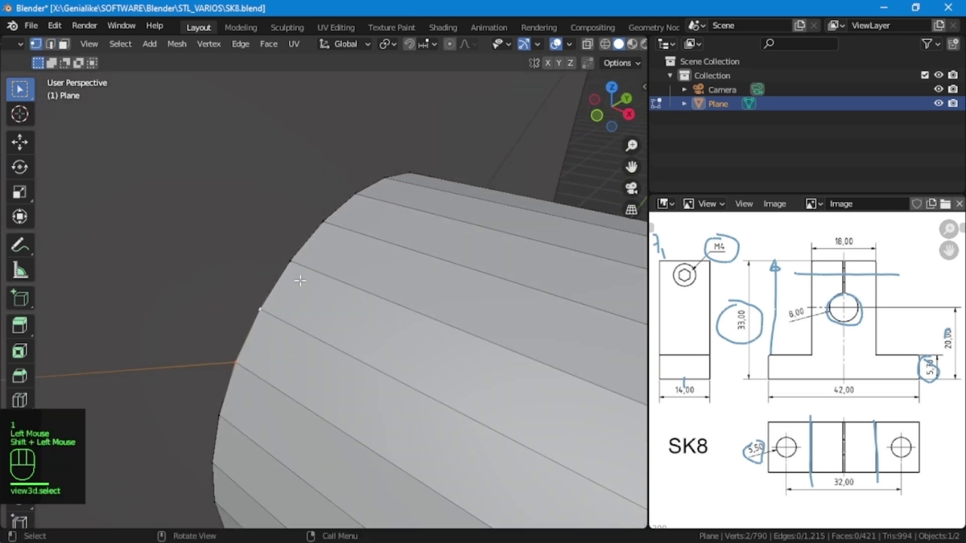
pyautogui.scroll(-4, 300, 281)
pyautogui.moveTo(301, 280); pyautogui.dragTo(330, 272, button='middle')
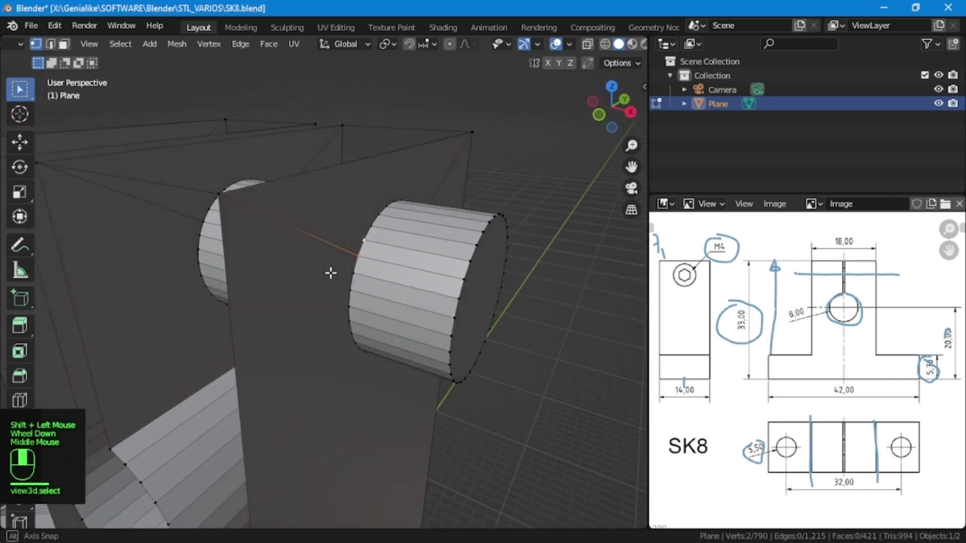
# Delete the clamp-screw cylinder stub protruding from one outer side wall and the circular face covering its hole
pyautogui.click(454, 257)
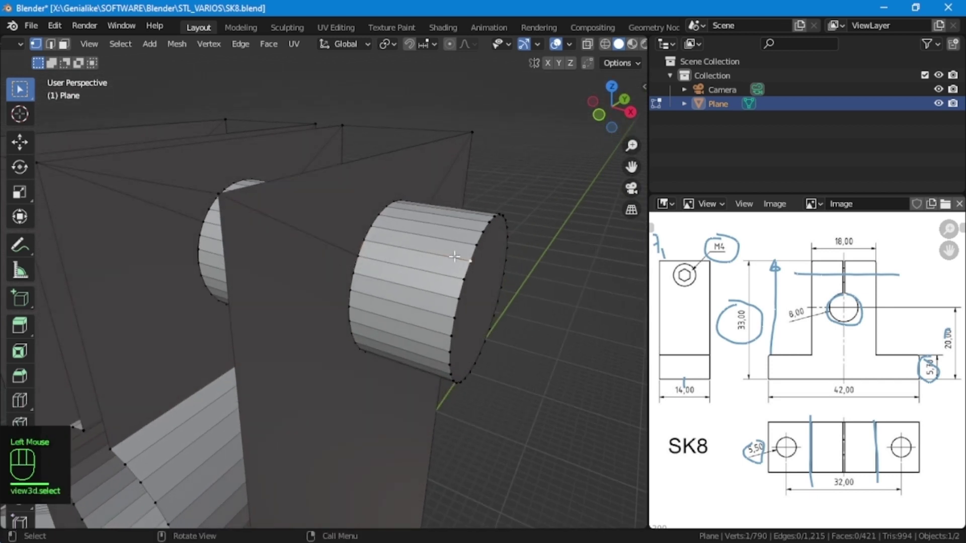
pyautogui.hotkey('ctrl', 'l')
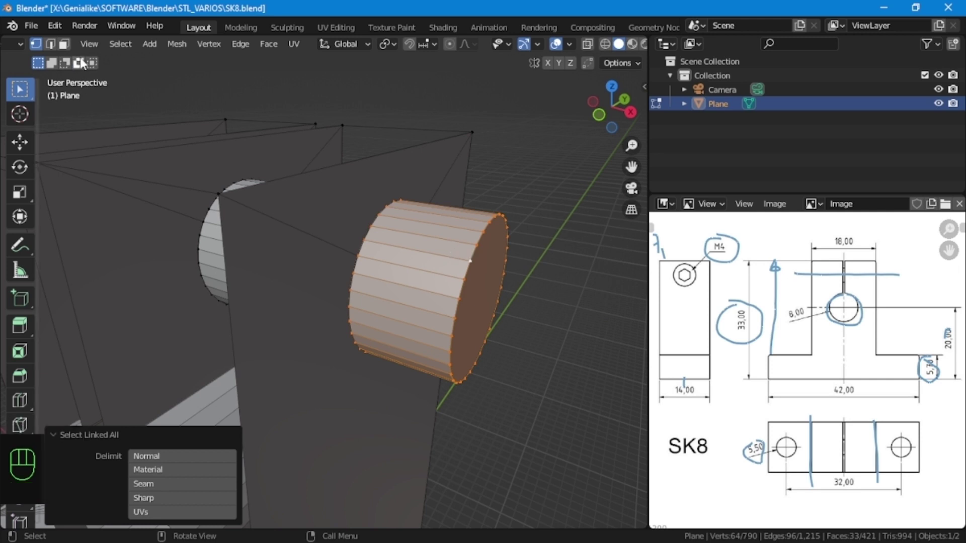
pyautogui.click(64, 44)
pyautogui.press('x')
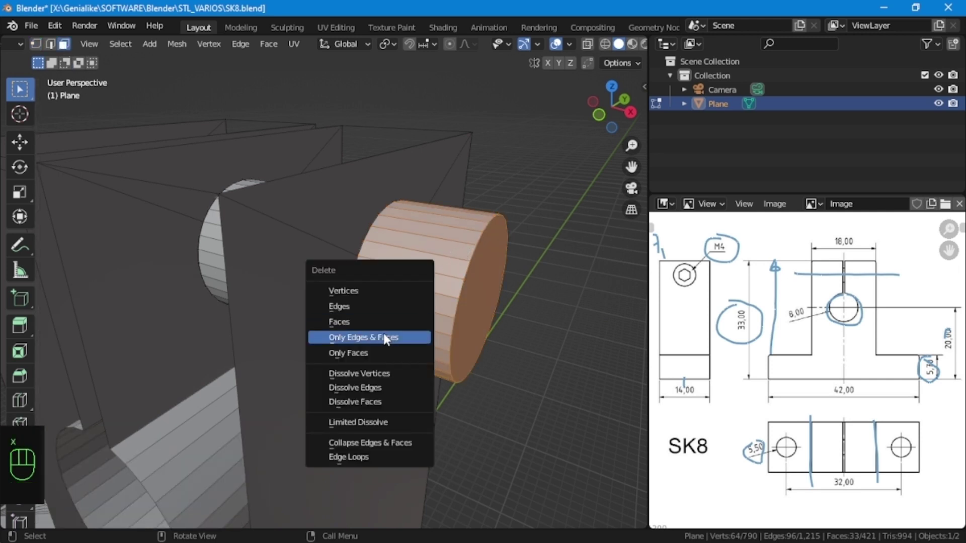
pyautogui.click(371, 305)
pyautogui.moveTo(396, 284); pyautogui.dragTo(356, 265, button='middle')
pyautogui.click(347, 265)
pyautogui.press('x')
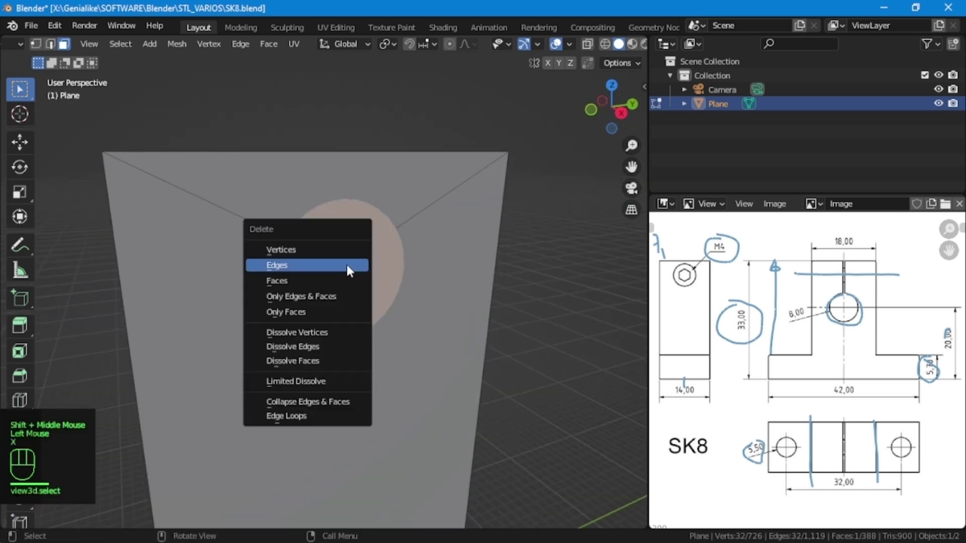
pyautogui.click(299, 310)
# Delete the protruding cylinder stub and the circular hole cover on the upright's opposite outer side wall
pyautogui.moveTo(310, 279); pyautogui.dragTo(365, 254, button='middle')
pyautogui.click(284, 225)
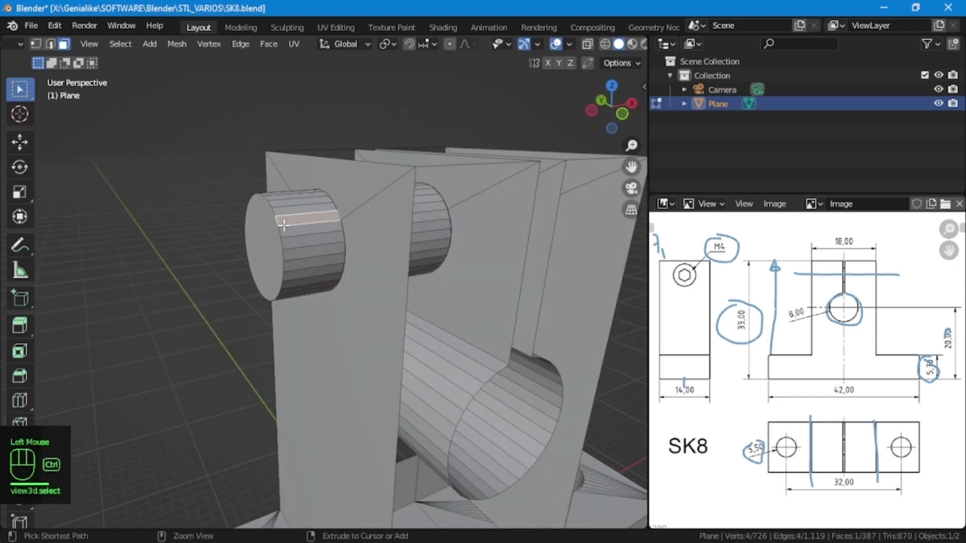
pyautogui.hotkey('ctrl', 'l')
pyautogui.press('x')
pyautogui.click(232, 192)
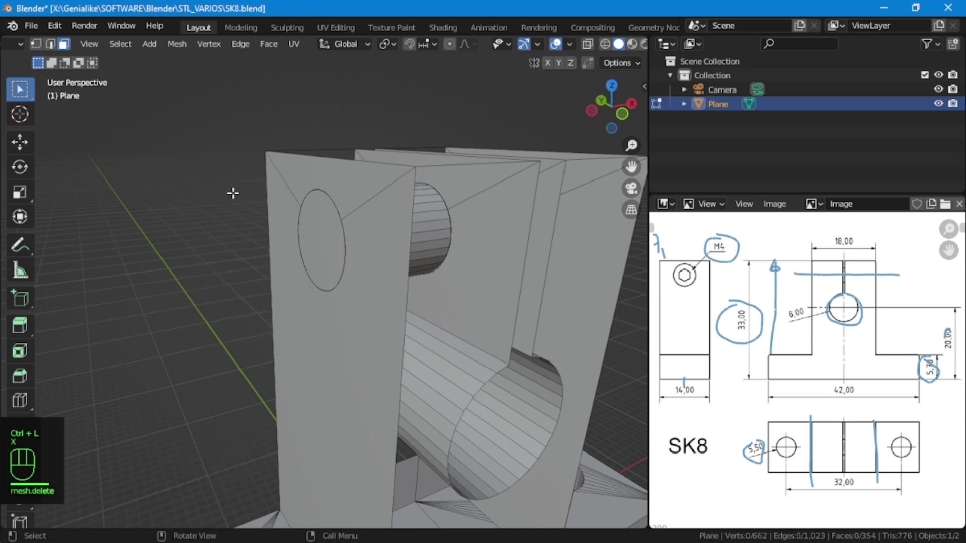
pyautogui.click(329, 236)
pyautogui.press('x')
pyautogui.click(326, 235)
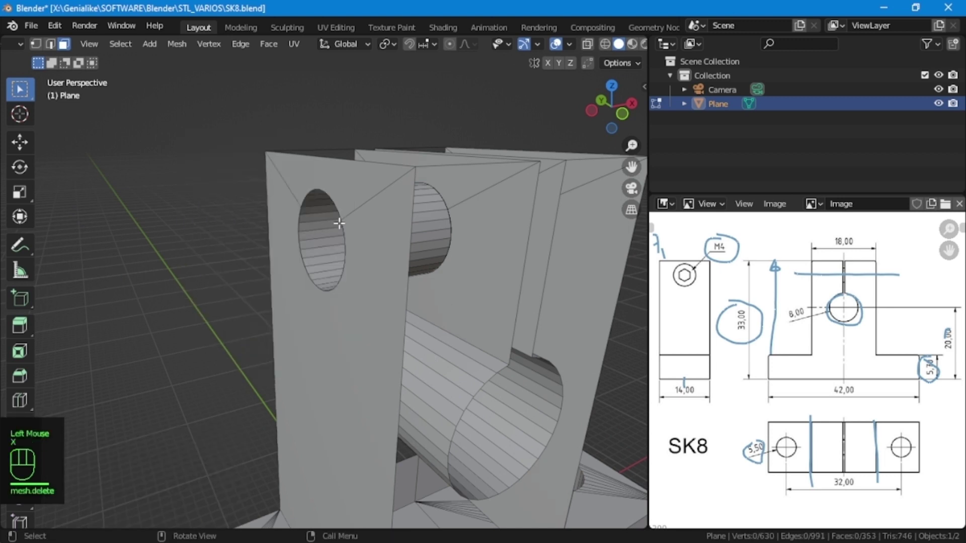
# Delete the two circular faces blocking the clamp-screw hole at the inner slot walls
pyautogui.moveTo(338, 220); pyautogui.dragTo(423, 219, button='middle')
pyautogui.click(422, 218)
pyautogui.press('x')
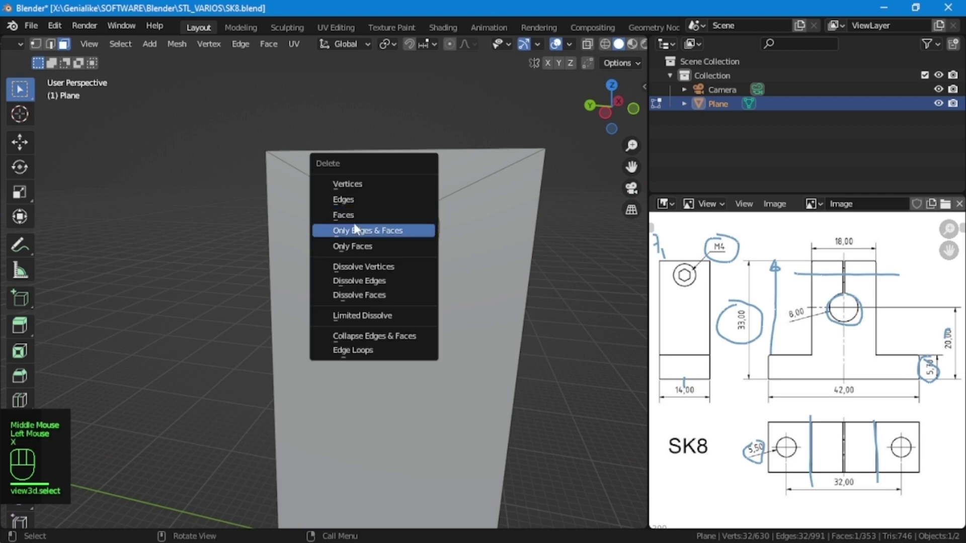
pyautogui.click(405, 215)
pyautogui.click(405, 214)
pyautogui.press('x')
pyautogui.click(387, 215)
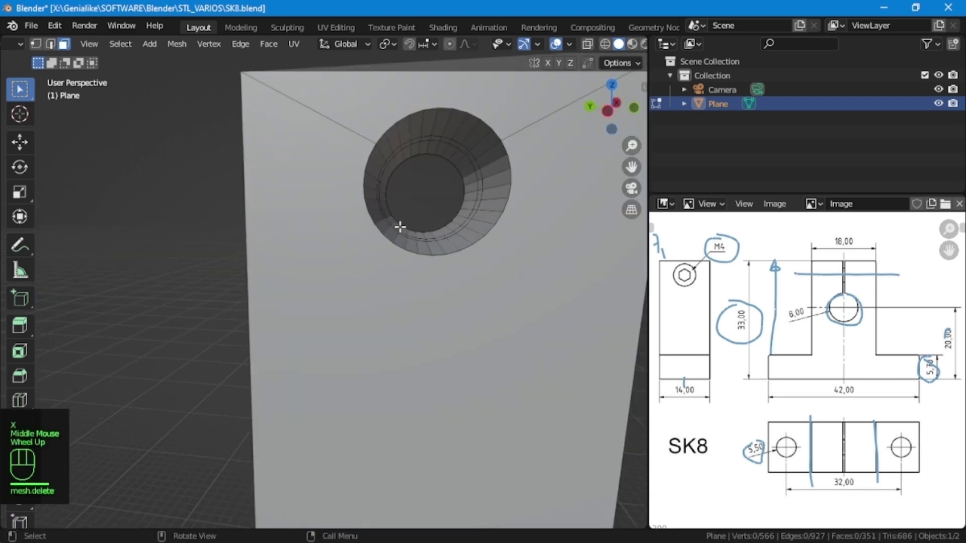
# Delete the linked piece of the clamp-screw cylinder that bridges the slot
pyautogui.moveTo(399, 225); pyautogui.dragTo(356, 215, button='middle')
pyautogui.click(457, 281)
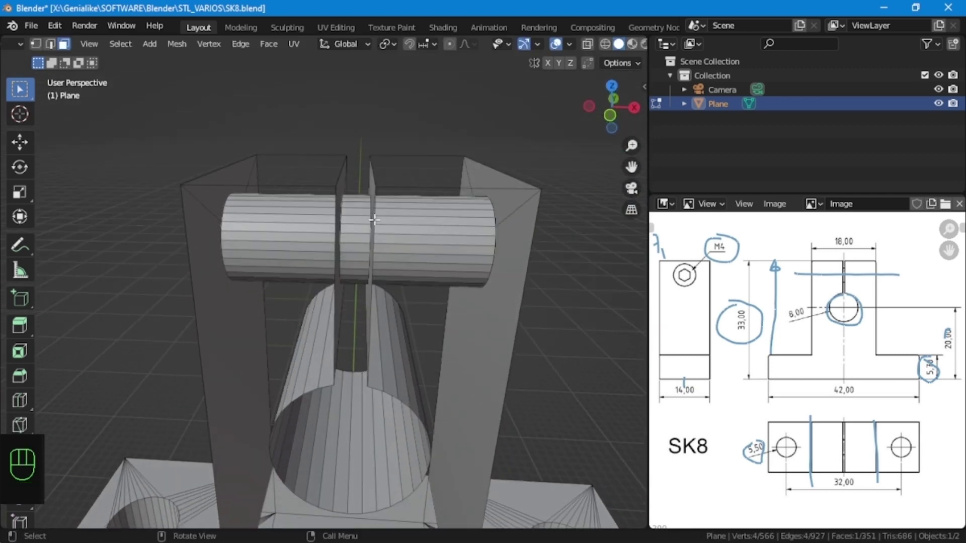
pyautogui.click(356, 214)
pyautogui.keyDown('ctrl'); pyautogui.click(356, 214); pyautogui.keyUp('ctrl')
pyautogui.hotkey('ctrl', 'l')
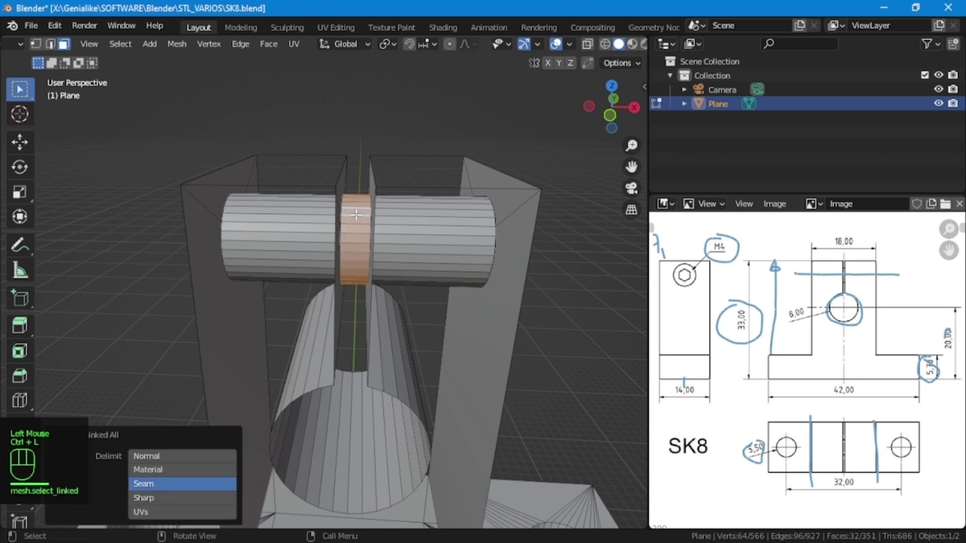
pyautogui.press('x')
pyautogui.click(355, 214)
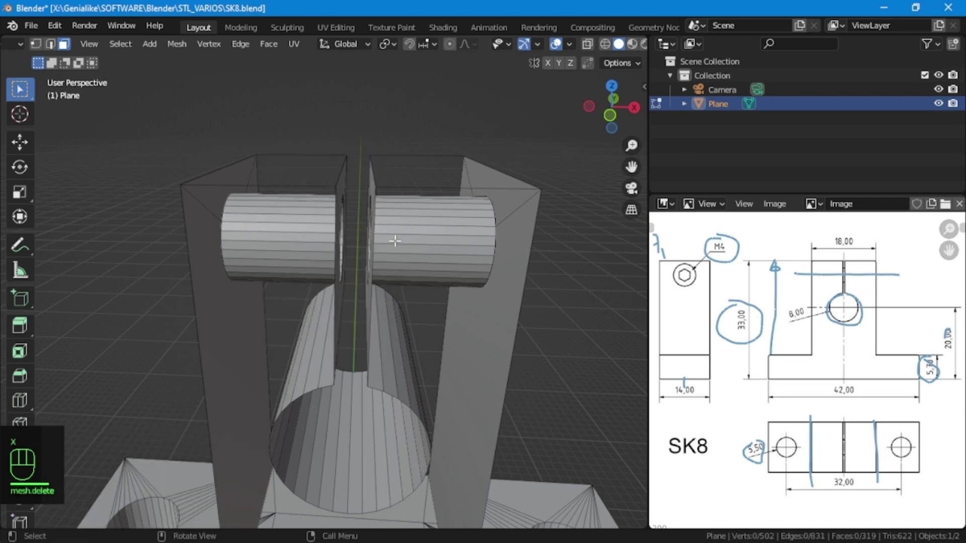
# Select the top, side and bottom outline edges of the upright's open front, plus the first front slot edge
pyautogui.moveTo(395, 240); pyautogui.dragTo(269, 231, button='middle')
pyautogui.press('KP_0')
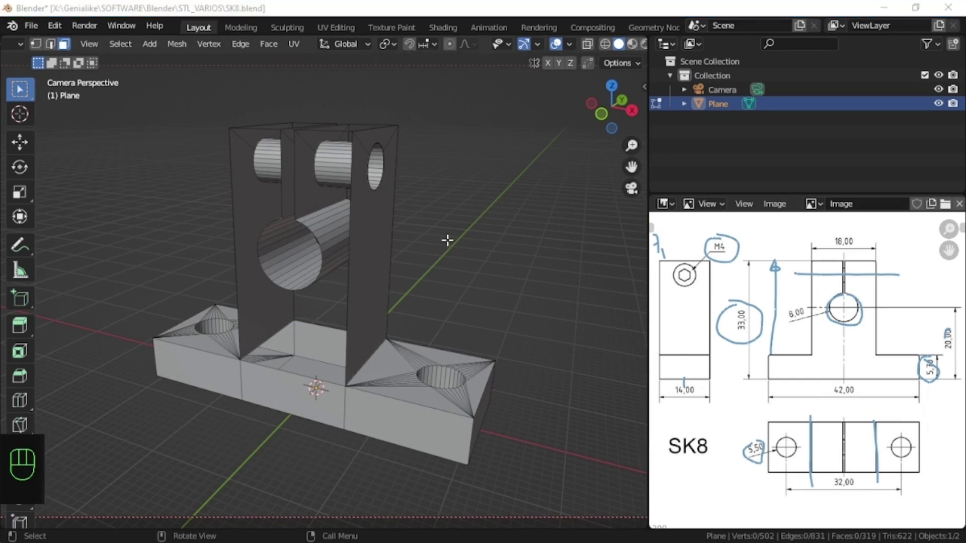
pyautogui.click(406, 221)
pyautogui.press('KP_0')
pyautogui.moveTo(406, 222); pyautogui.dragTo(470, 340, button='middle')
pyautogui.click(353, 216)
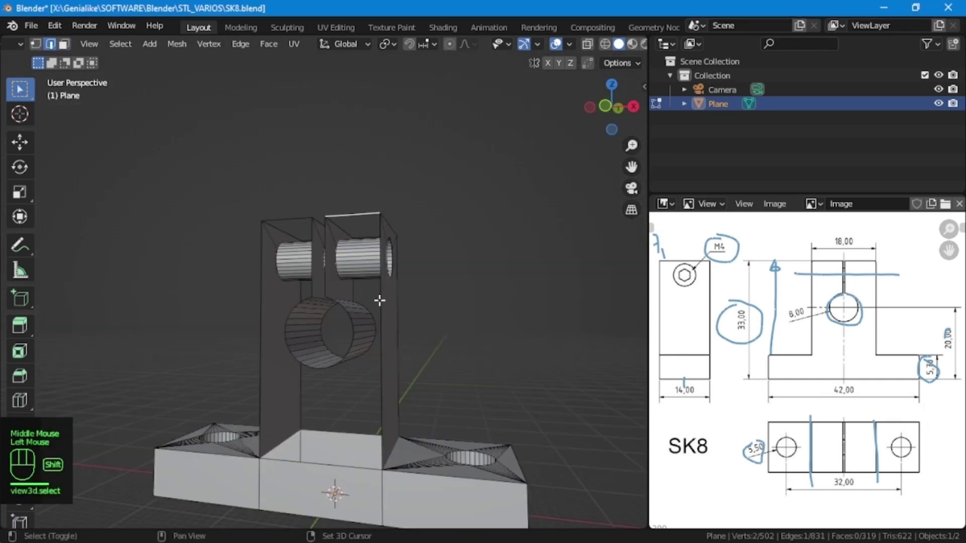
pyautogui.keyDown('shift'); pyautogui.click(380, 300); pyautogui.keyUp('shift')
pyautogui.keyDown('shift'); pyautogui.click(349, 466); pyautogui.keyUp('shift')
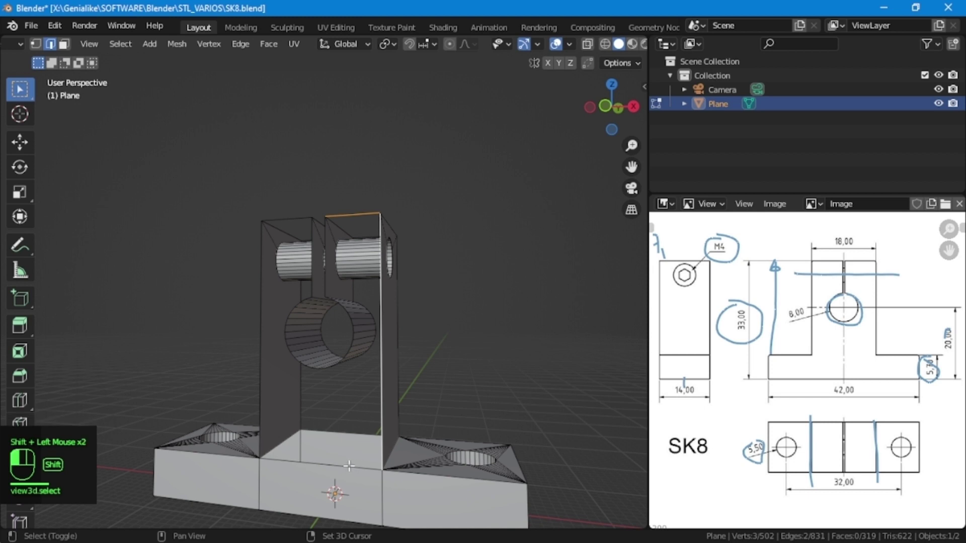
pyautogui.keyDown('shift'); pyautogui.click(257, 340); pyautogui.keyUp('shift')
pyautogui.keyDown('shift'); pyautogui.click(283, 217); pyautogui.keyUp('shift')
pyautogui.keyDown('shift'); pyautogui.click(321, 309); pyautogui.keyUp('shift')
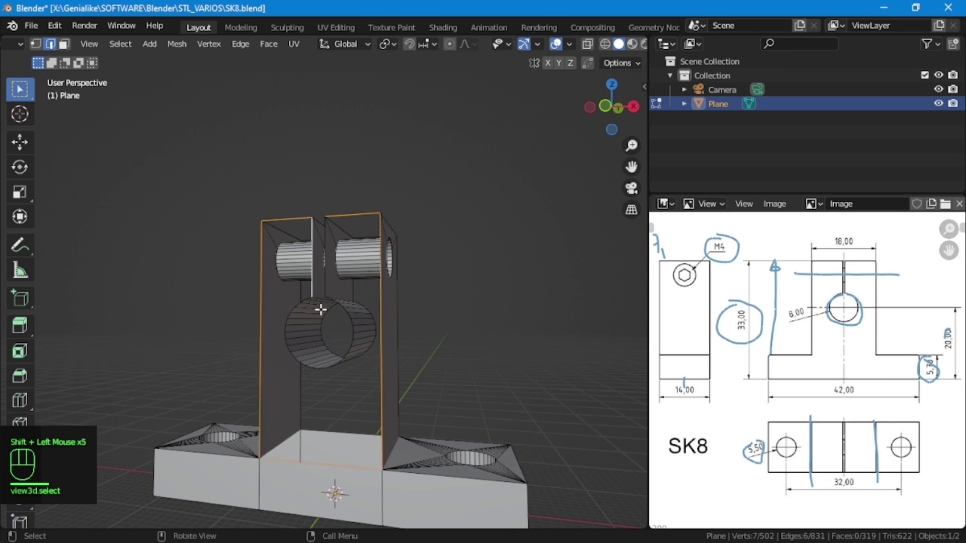
# Add the other front slot edge and all front rim edges of the shaft bore to the selection
pyautogui.scroll(3, 320, 310)
pyautogui.moveTo(320, 309); pyautogui.dragTo(230, 313, button='middle')
pyautogui.keyDown('shift'); pyautogui.click(351, 304); pyautogui.keyUp('shift')
pyautogui.keyDown('shift'); pyautogui.moveTo(229, 305); pyautogui.dragTo(261, 424); pyautogui.keyUp('shift')
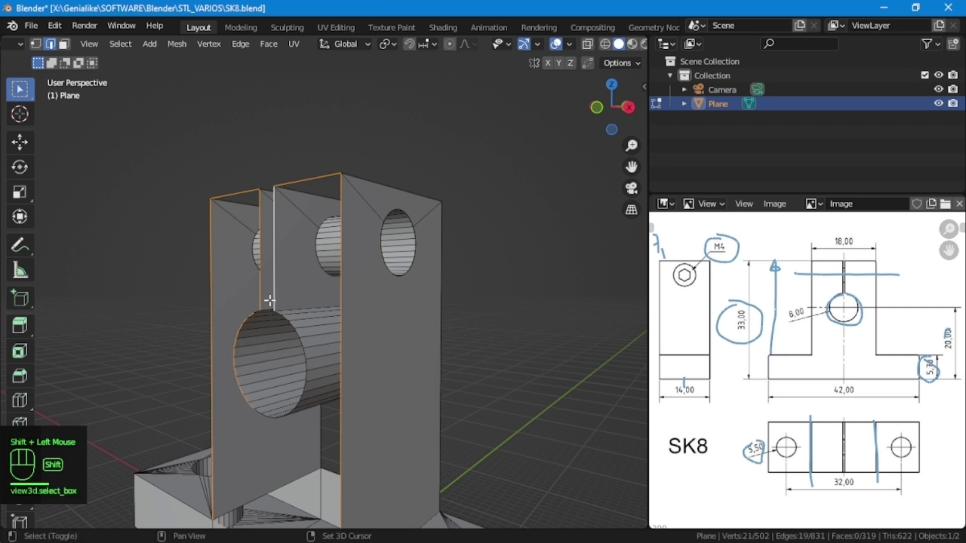
pyautogui.keyDown('shift'); pyautogui.moveTo(270, 306); pyautogui.dragTo(322, 436); pyautogui.keyUp('shift')
pyautogui.scroll(2, 277, 294)
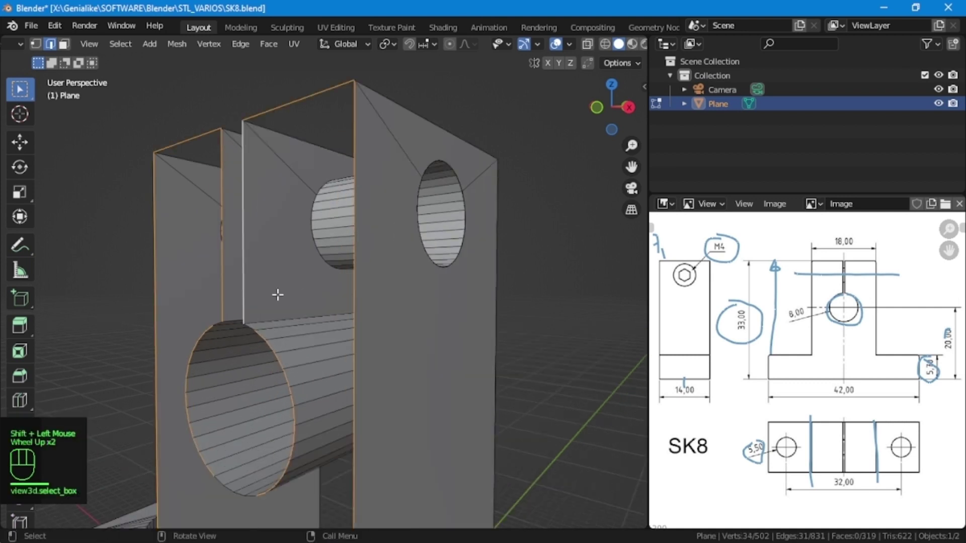
pyautogui.keyDown('shift'); pyautogui.click(250, 417); pyautogui.keyUp('shift')
pyautogui.keyDown('shift'); pyautogui.click(219, 478); pyautogui.keyUp('shift')
pyautogui.keyDown('shift'); pyautogui.click(231, 492); pyautogui.keyUp('shift')
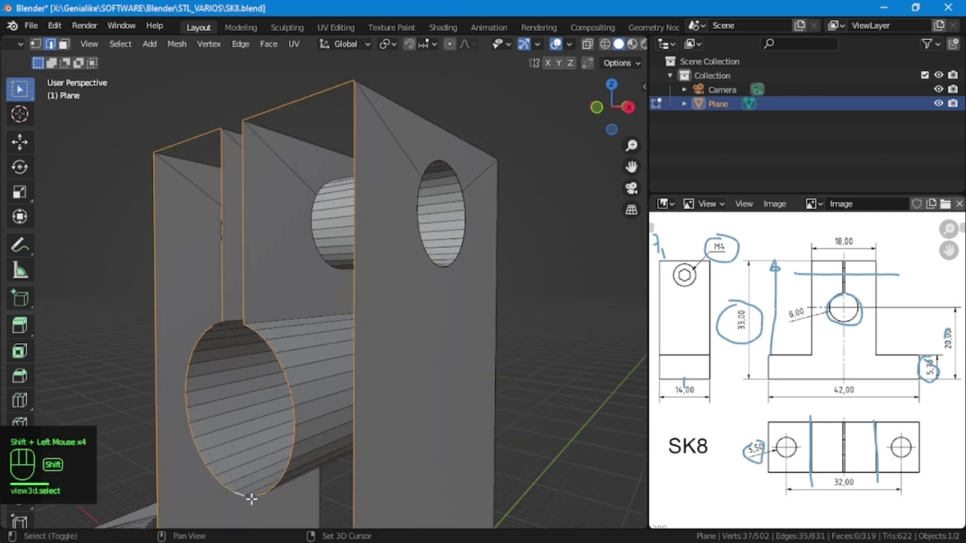
pyautogui.moveTo(252, 382); pyautogui.dragTo(332, 382, button='middle')
pyautogui.keyDown('shift'); pyautogui.click(332, 384); pyautogui.keyUp('shift')
pyautogui.keyDown('shift'); pyautogui.click(331, 402); pyautogui.keyUp('shift')
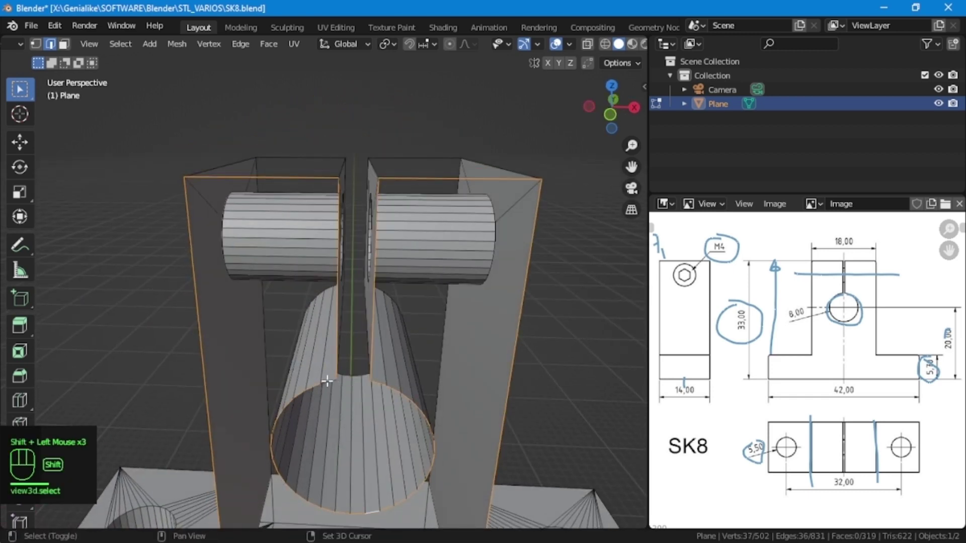
pyautogui.keyDown('shift'); pyautogui.click(332, 400); pyautogui.keyUp('shift')
# Fill the selected front outline with a face, checking it in wireframe and returning to solid shading
pyautogui.moveTo(403, 381); pyautogui.dragTo(355, 334, button='middle')
pyautogui.scroll(-2, 361, 347)
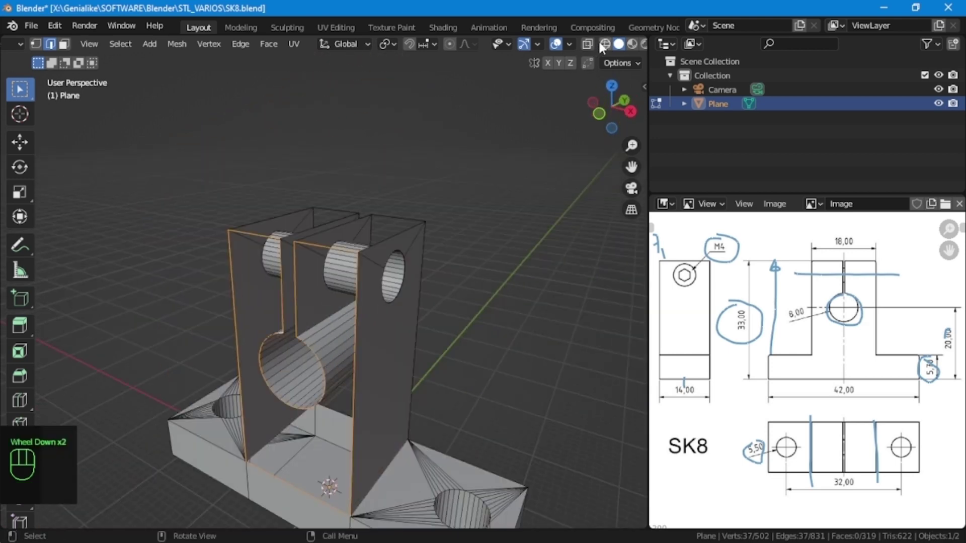
pyautogui.click(604, 44)
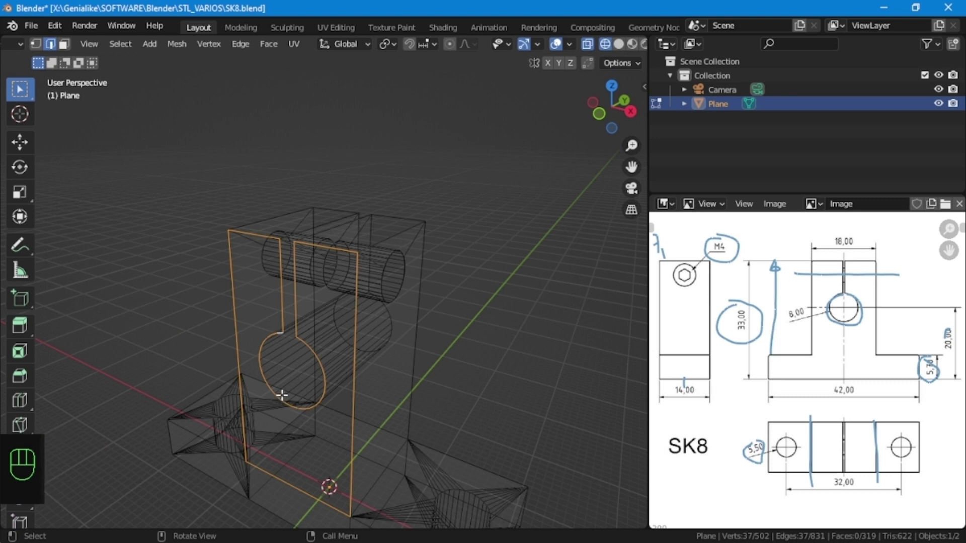
pyautogui.press('f')
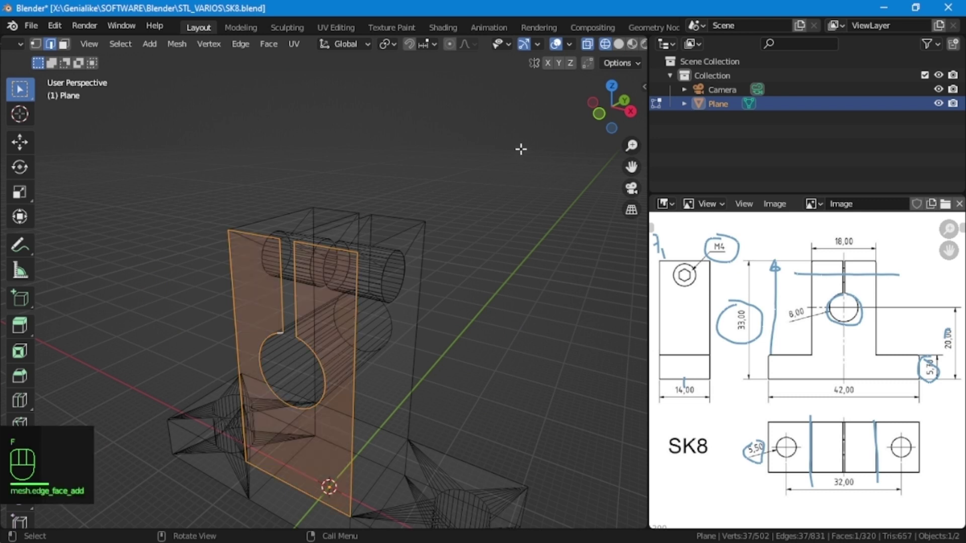
pyautogui.click(619, 45)
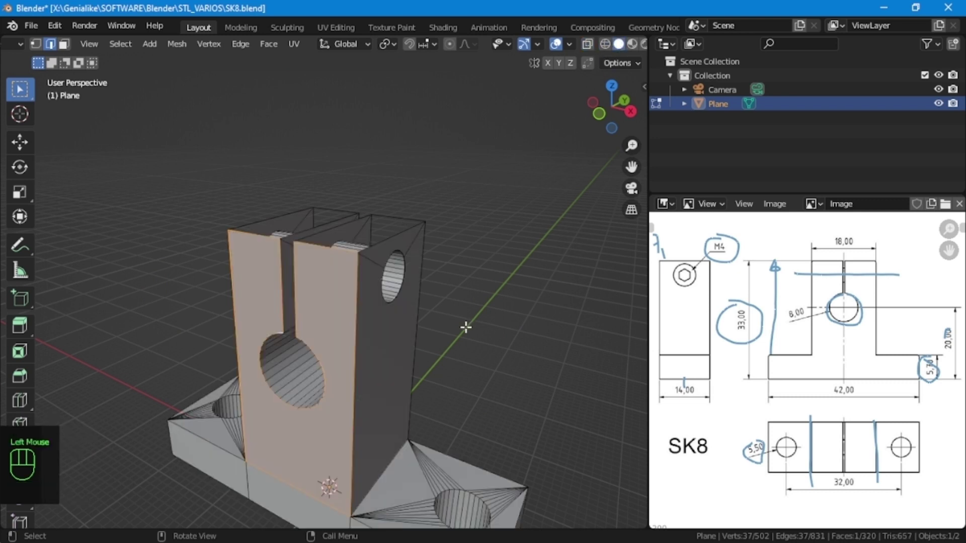
# Loop-select the boundary edges of the upright's open back side and switch to wireframe shading
pyautogui.moveTo(412, 251); pyautogui.dragTo(397, 401, button='middle')
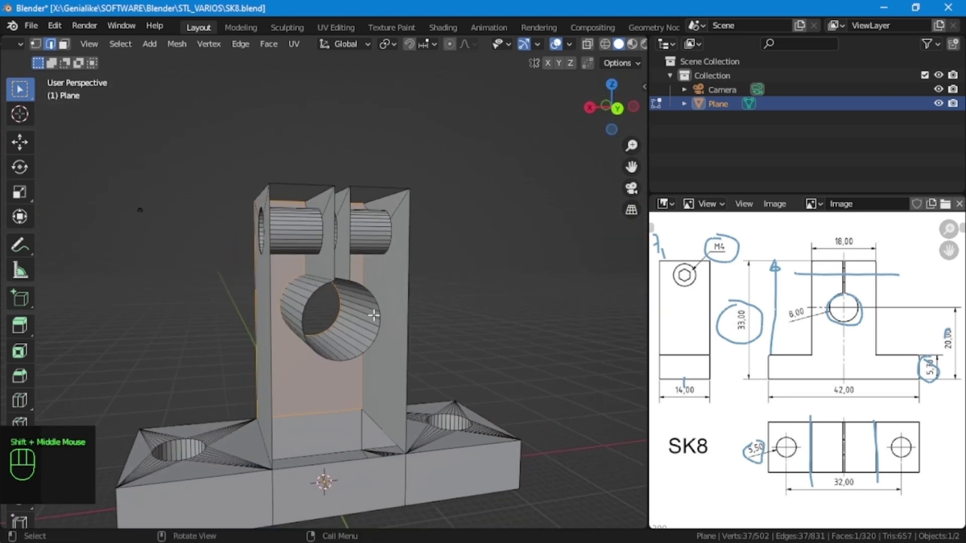
pyautogui.scroll(2, 373, 313)
pyautogui.keyDown('shift'); pyautogui.moveTo(370, 347); pyautogui.dragTo(385, 300, button='middle'); pyautogui.keyUp('shift')
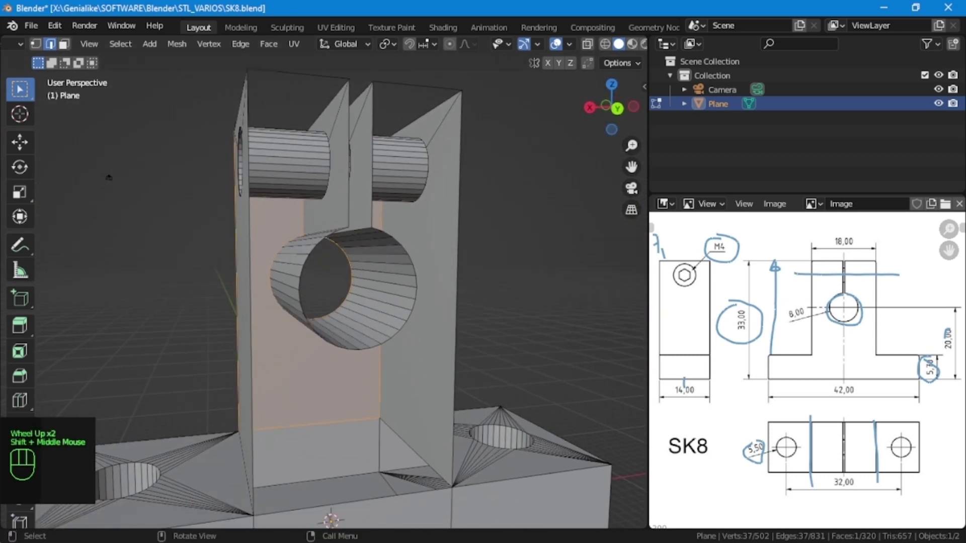
pyautogui.click(249, 254)
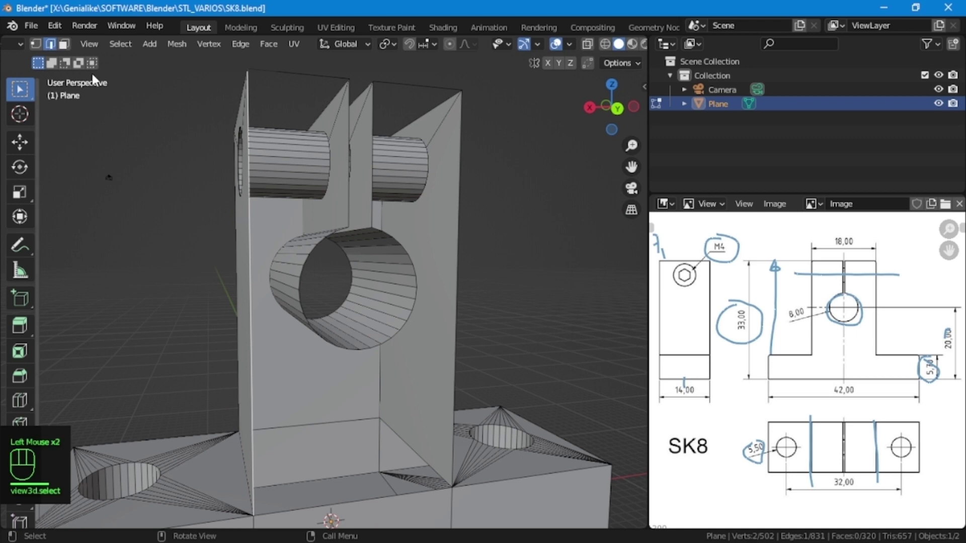
pyautogui.keyDown('alt'); pyautogui.click(375, 346); pyautogui.keyUp('alt')
pyautogui.moveTo(374, 346); pyautogui.dragTo(358, 142, button='middle')
pyautogui.hotkey('shift', 'z')
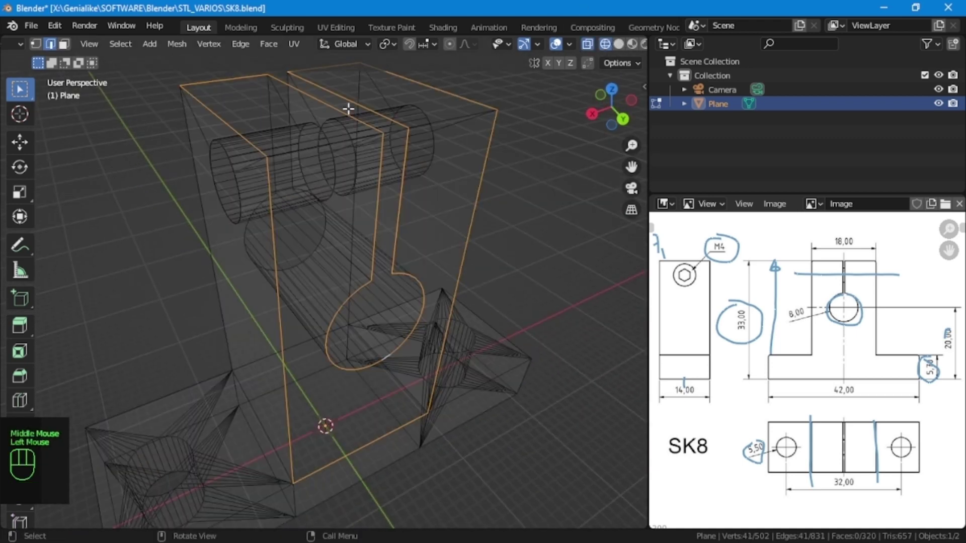
# Deselect the extra edges outside the back profile and add its missing top edges to complete the outline
pyautogui.keyDown('shift'); pyautogui.moveTo(337, 95); pyautogui.dragTo(443, 287, button='middle'); pyautogui.keyUp('shift')
pyautogui.click(460, 258)
pyautogui.keyDown('alt'); pyautogui.click(502, 347); pyautogui.keyUp('alt')
pyautogui.keyDown('shift'); pyautogui.click(447, 248); pyautogui.keyUp('shift')
pyautogui.keyDown('shift'); pyautogui.click(350, 217); pyautogui.keyUp('shift')
pyautogui.keyDown('shift'); pyautogui.click(344, 250); pyautogui.keyUp('shift')
pyautogui.keyDown('shift'); pyautogui.click(315, 234); pyautogui.keyUp('shift')
pyautogui.keyDown('shift'); pyautogui.click(315, 234); pyautogui.keyUp('shift')
pyautogui.keyDown('shift'); pyautogui.click(563, 213); pyautogui.keyUp('shift')
pyautogui.keyDown('shift'); pyautogui.click(478, 151); pyautogui.keyUp('shift')
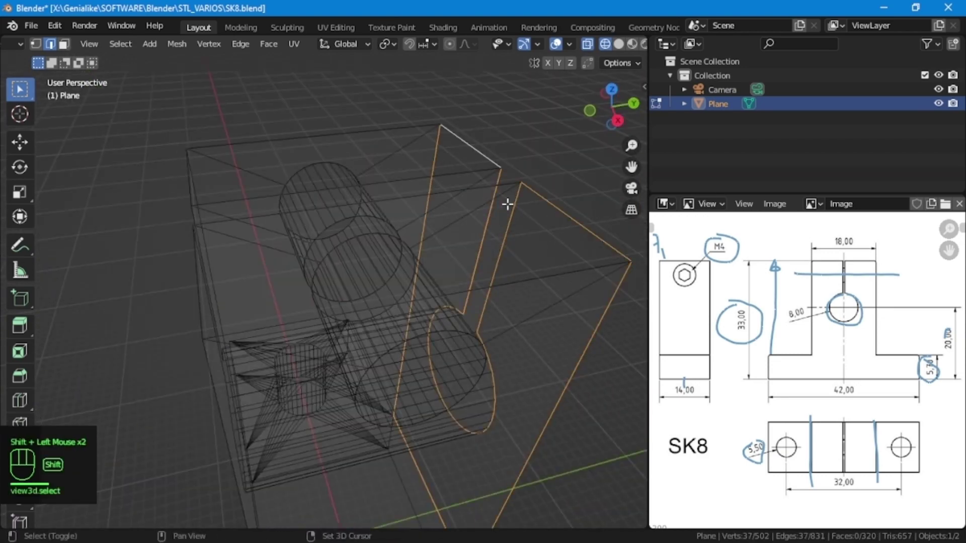
# Return to solid shading and fill the upright's back outline with a face
pyautogui.moveTo(507, 204); pyautogui.dragTo(387, 306, button='middle')
pyautogui.scroll(-1, 403, 342)
pyautogui.moveTo(403, 342); pyautogui.dragTo(422, 327, button='middle')
pyautogui.scroll(-2, 444, 397)
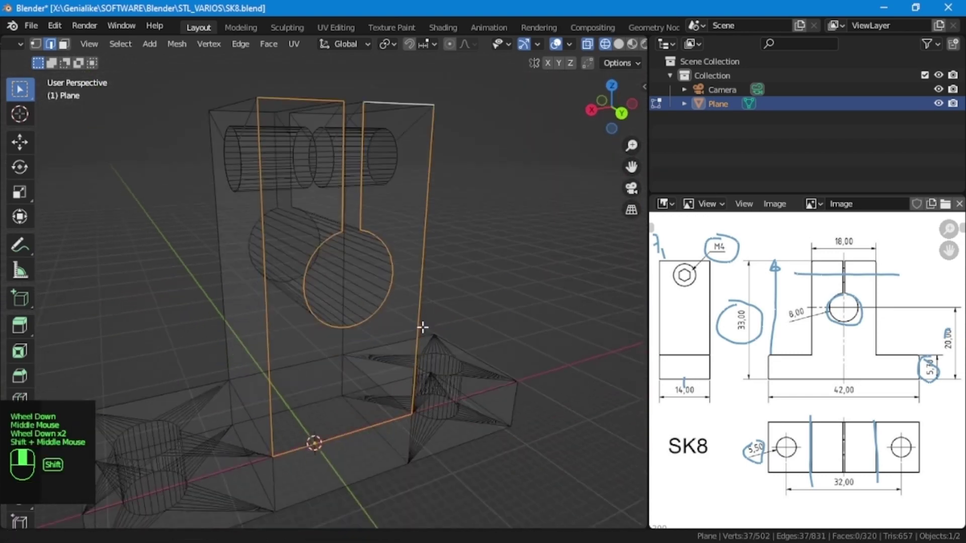
pyautogui.click(555, 45)
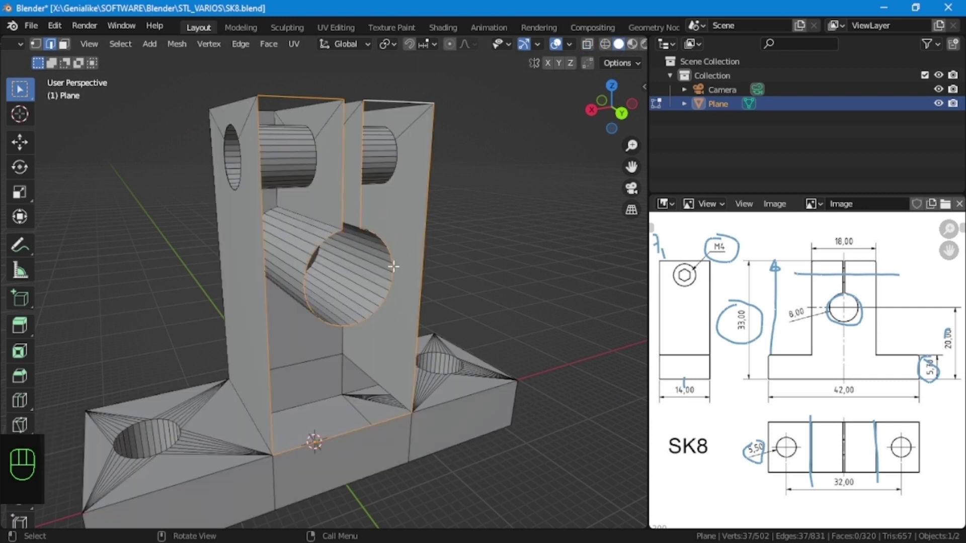
pyautogui.press('f')
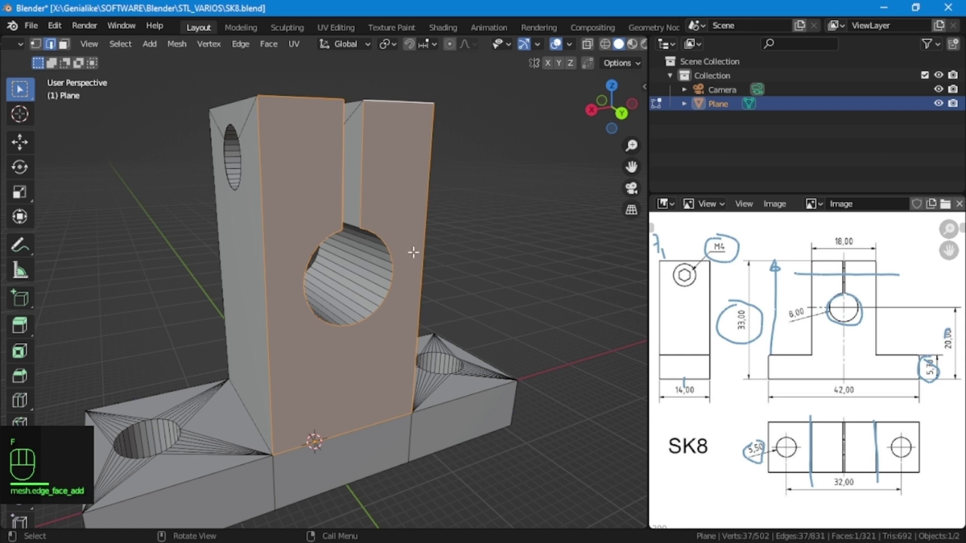
# Loop-select the open top of the upright half on the +X side and fill it with a face
pyautogui.moveTo(305, 179); pyautogui.dragTo(422, 137, button='middle')
pyautogui.keyDown('alt'); pyautogui.click(422, 136); pyautogui.keyUp('alt')
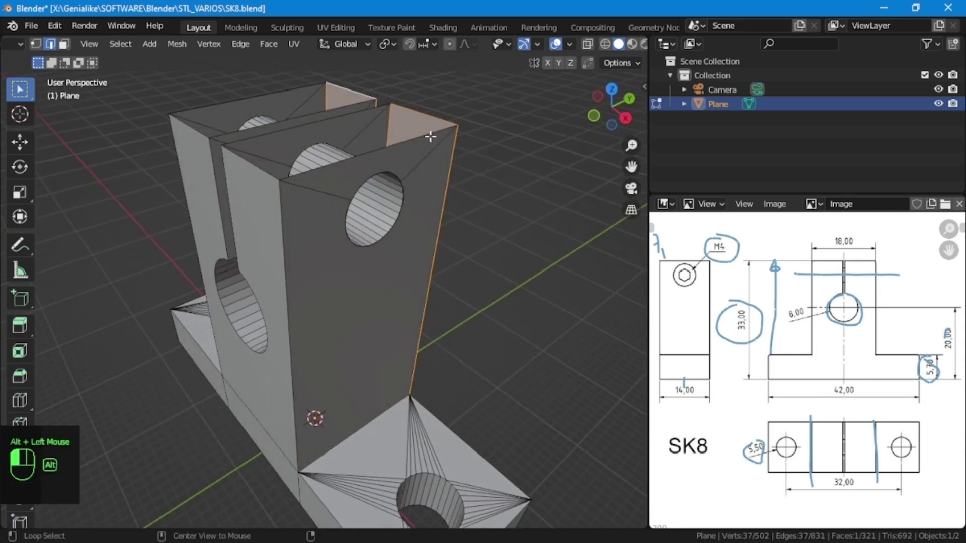
pyautogui.press('f')
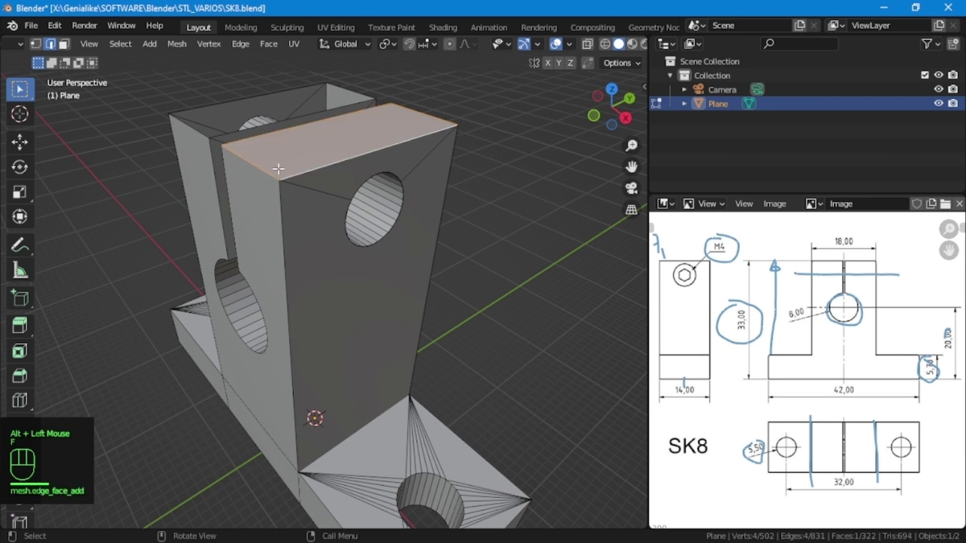
pyautogui.keyDown('shift'); pyautogui.moveTo(422, 136); pyautogui.dragTo(435, 276, button='middle'); pyautogui.keyUp('shift')
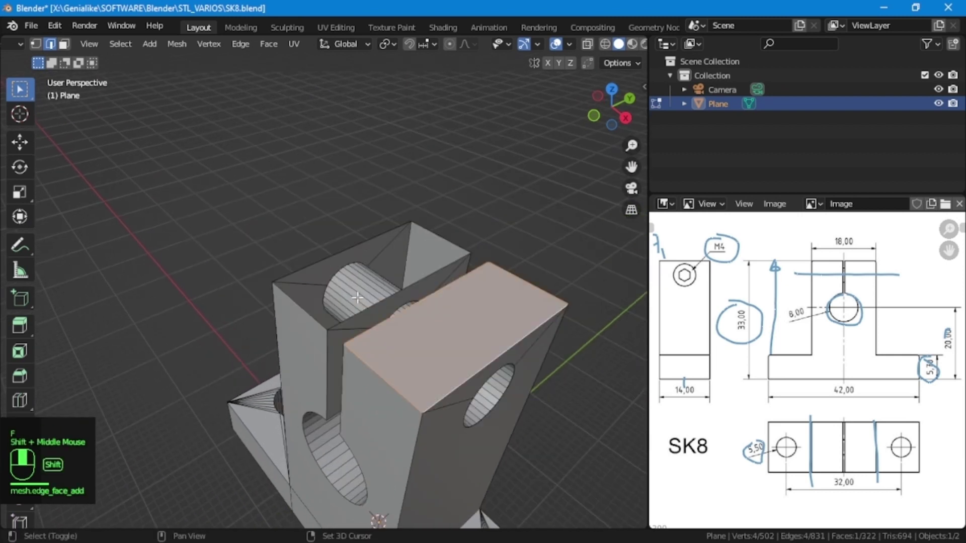
# Loop-select the open top of the upright half on the -X side, fill it with a face and return to camera view
pyautogui.click(428, 274)
pyautogui.keyDown('alt'); pyautogui.click(428, 275); pyautogui.keyUp('alt')
pyautogui.press('f')
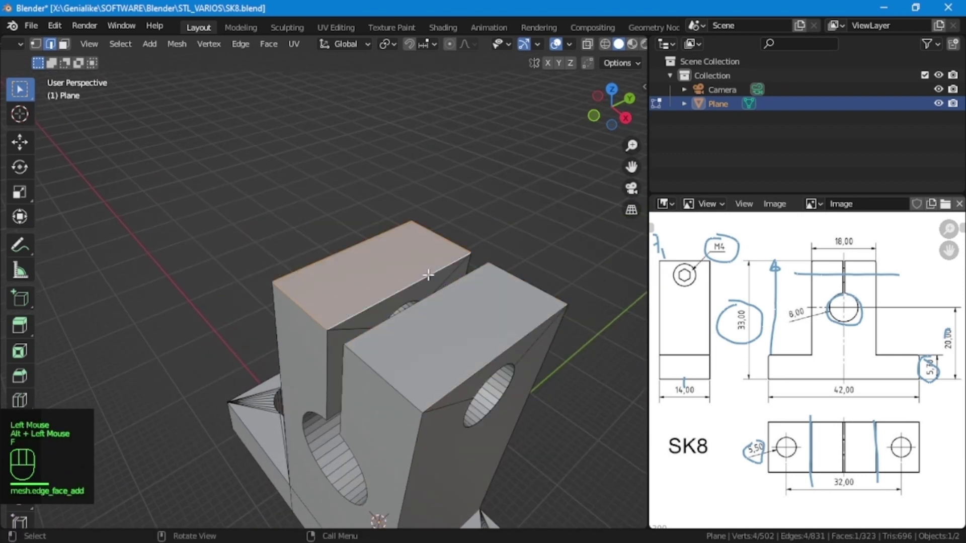
pyautogui.press('KP_0')
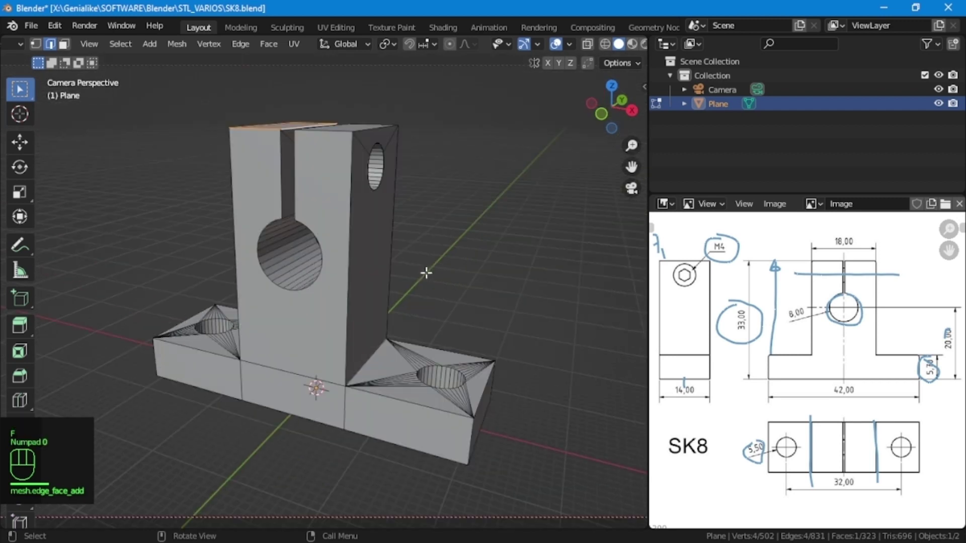
pyautogui.click(459, 280)
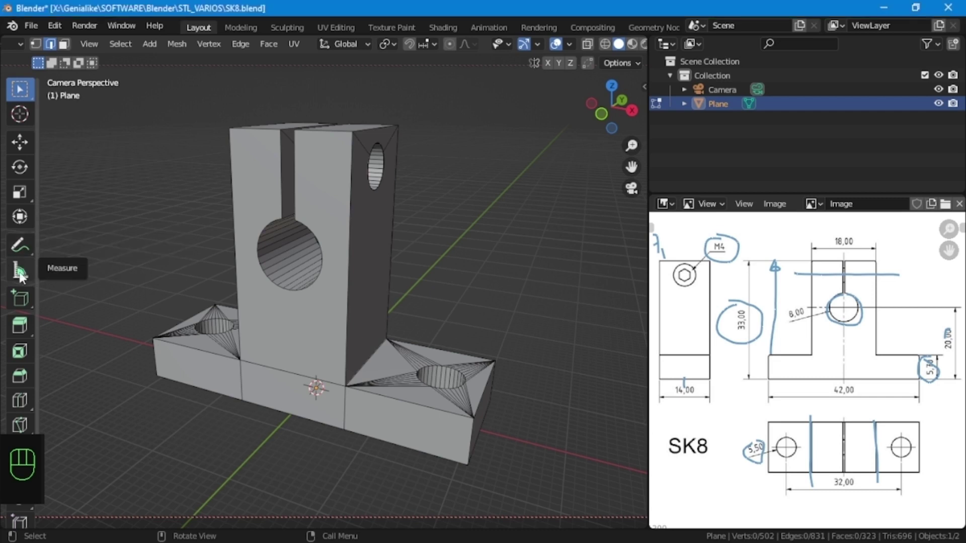
# Measure the upright's full height and the base's depth, and tick off both dimensions on the drawing
pyautogui.click(20, 272)
pyautogui.keyDown('ctrl'); pyautogui.moveTo(352, 130); pyautogui.dragTo(345, 431); pyautogui.keyUp('ctrl')
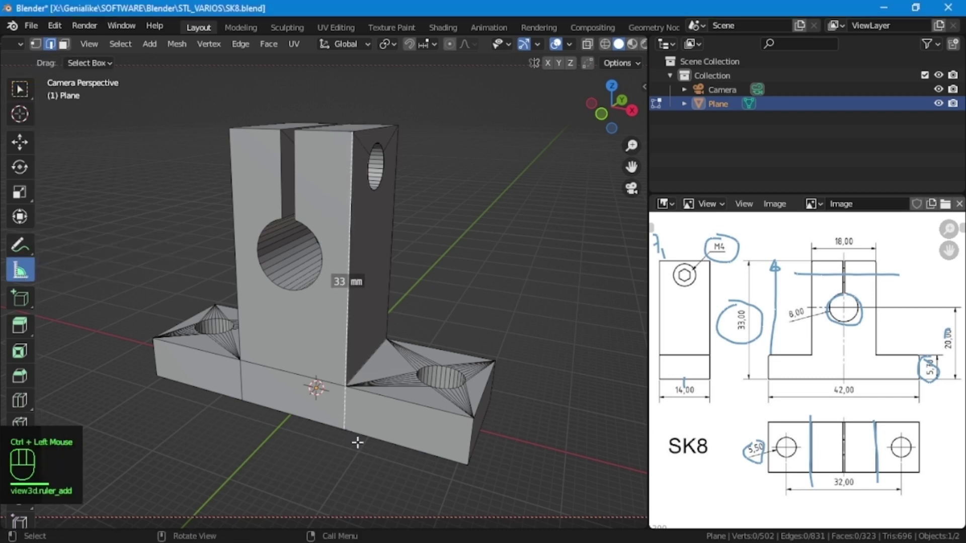
pyautogui.middleClick(388, 453)
pyautogui.press('KP_0')
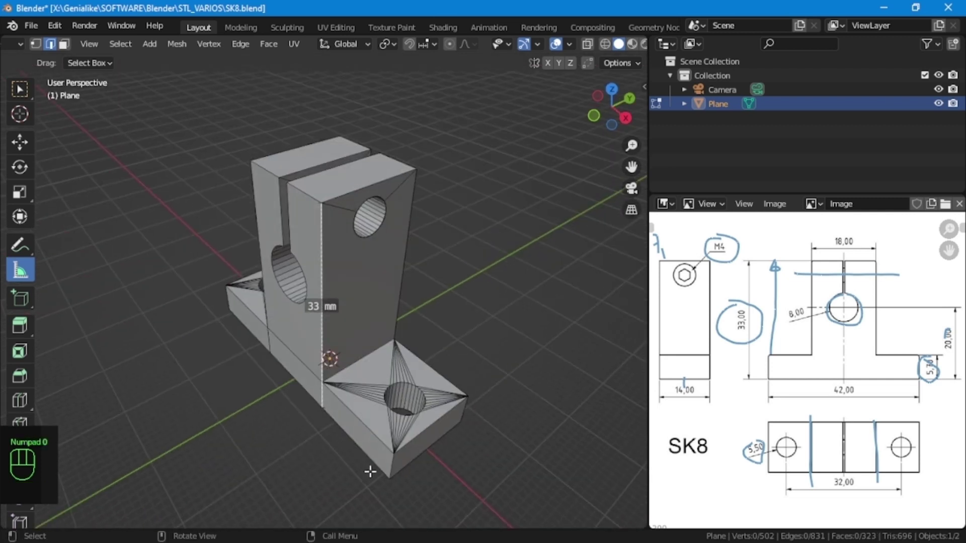
pyautogui.keyDown('ctrl'); pyautogui.moveTo(394, 453); pyautogui.dragTo(468, 396); pyautogui.keyUp('ctrl')
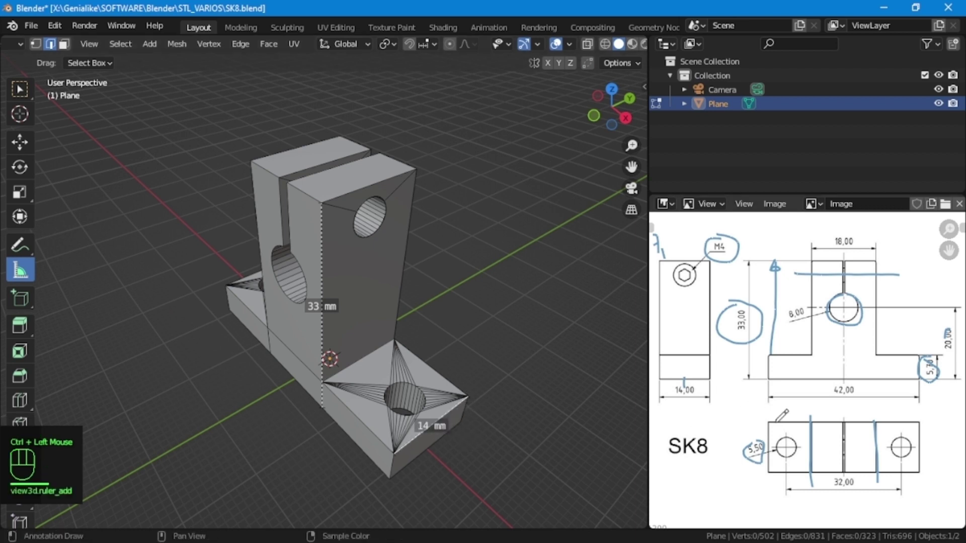
pyautogui.moveTo(720, 390); pyautogui.dragTo(725, 376)
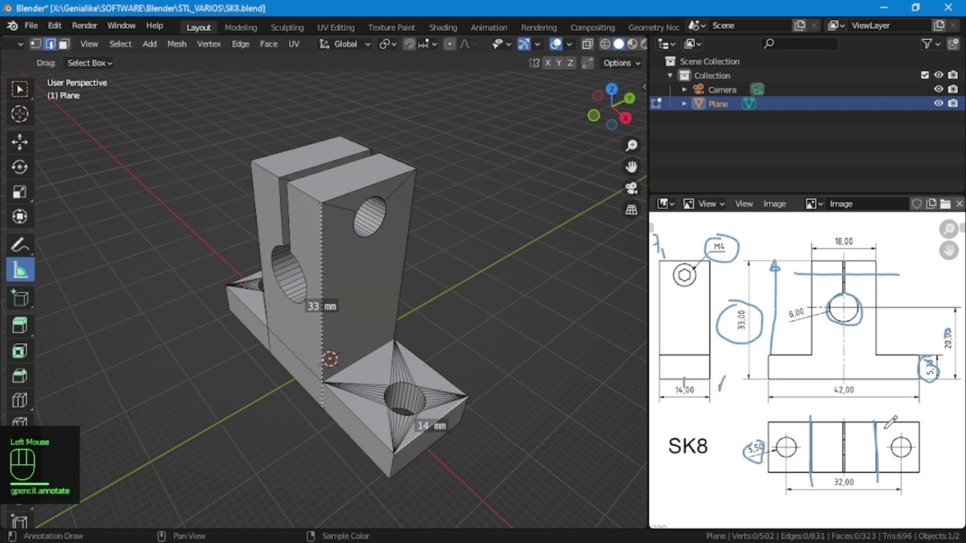
pyautogui.moveTo(749, 320); pyautogui.dragTo(758, 301)
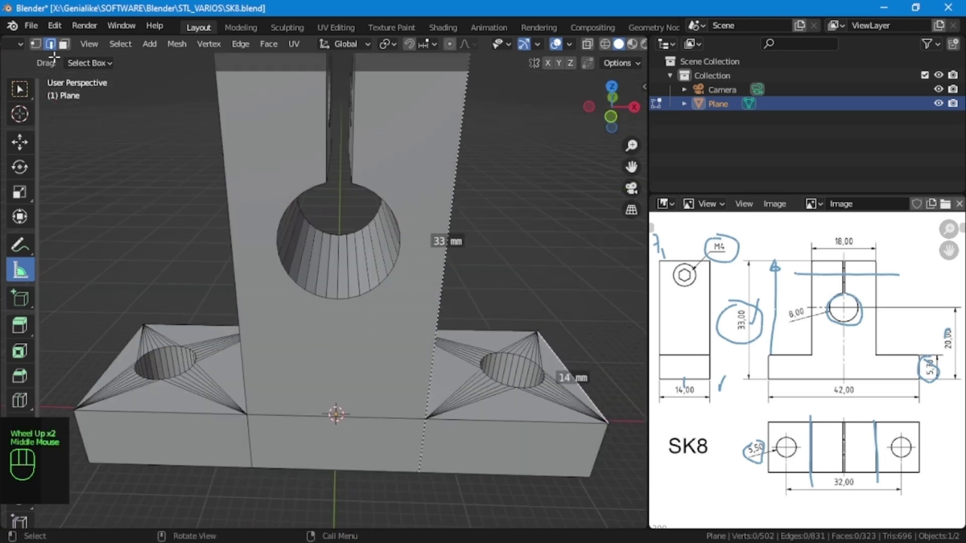
# Change to face selection, save the file and return to the box selection tool
pyautogui.click(64, 45)
pyautogui.moveTo(327, 217); pyautogui.dragTo(339, 212, button='middle')
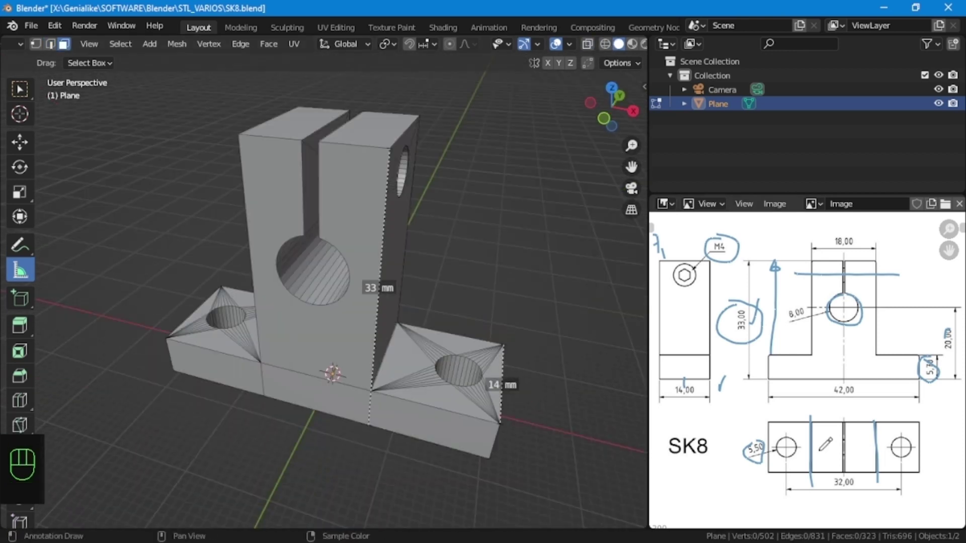
pyautogui.hotkey('ctrl', 's')
pyautogui.click(20, 89)
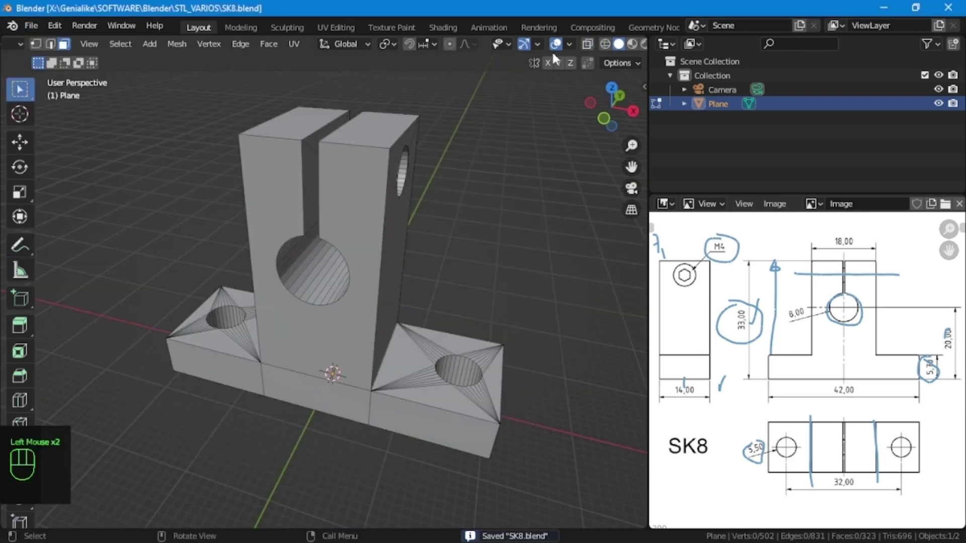
# Turn on the Face Orientation overlay and loop-select the inner faces of the clamp-screw hole in both upright halves
pyautogui.click(569, 43)
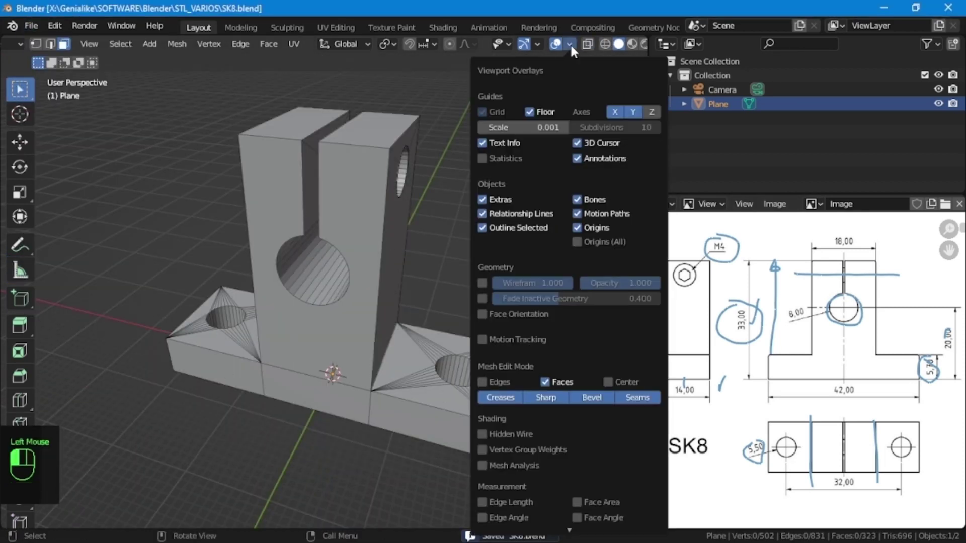
pyautogui.click(482, 314)
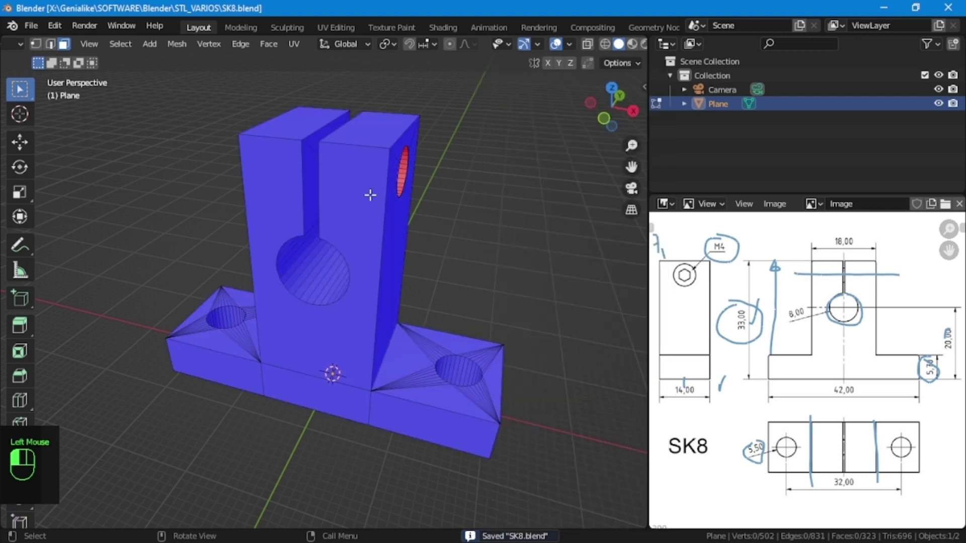
pyautogui.moveTo(483, 209); pyautogui.dragTo(329, 306, button='middle')
pyautogui.scroll(3, 290, 210)
pyautogui.moveTo(311, 282); pyautogui.dragTo(221, 209, button='middle')
pyautogui.click(255, 200)
pyautogui.press('3')
pyautogui.keyDown('alt'); pyautogui.click(256, 198); pyautogui.keyUp('alt')
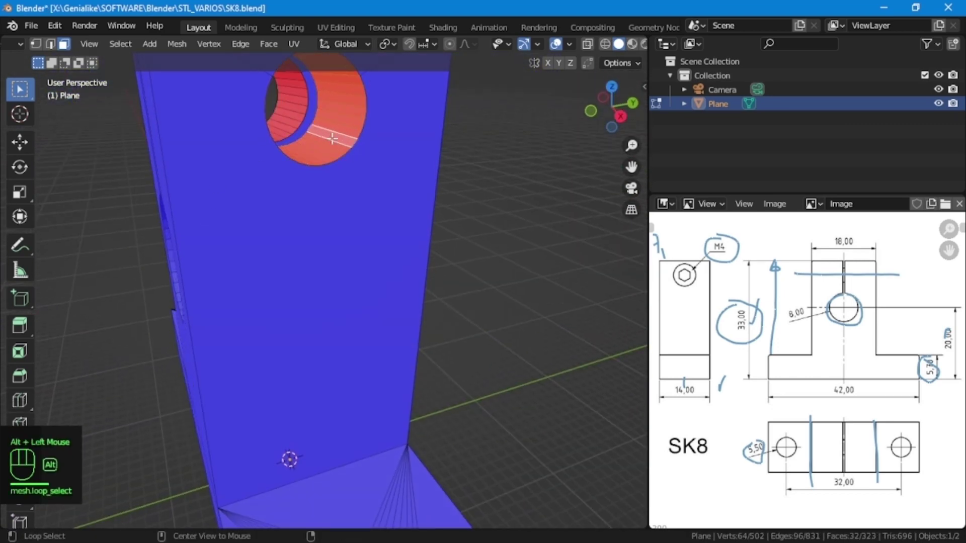
pyautogui.keyDown('alt'); pyautogui.keyDown('shift'); pyautogui.click(292, 123); pyautogui.keyUp('shift'); pyautogui.keyUp('alt')
# Flip the normals of the selected clamp-screw hole faces and clear the selection
pyautogui.moveTo(307, 146); pyautogui.dragTo(424, 182, button='middle')
pyautogui.scroll(-2, 481, 207)
pyautogui.moveTo(480, 207); pyautogui.dragTo(416, 294, button='middle')
pyautogui.click(269, 44)
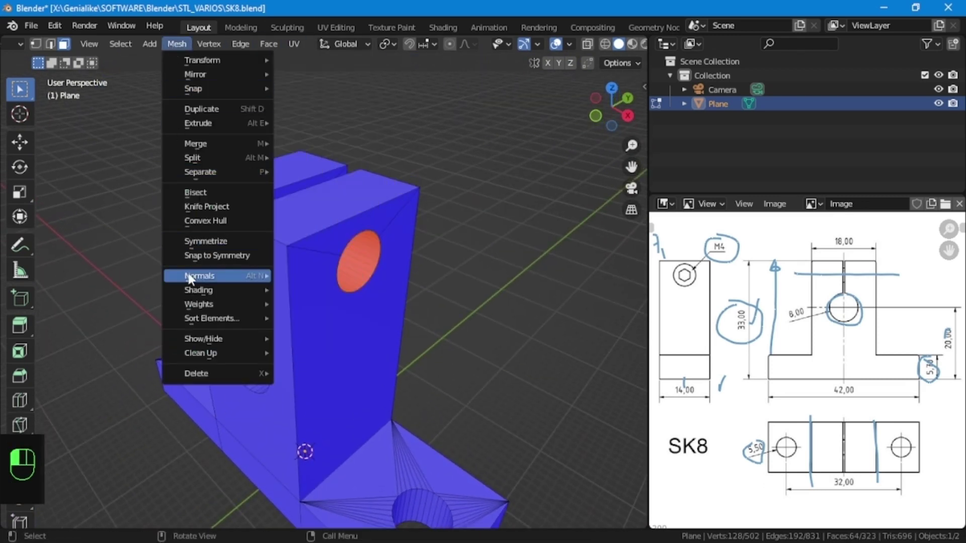
pyautogui.moveTo(191, 277)
pyautogui.click(322, 278)
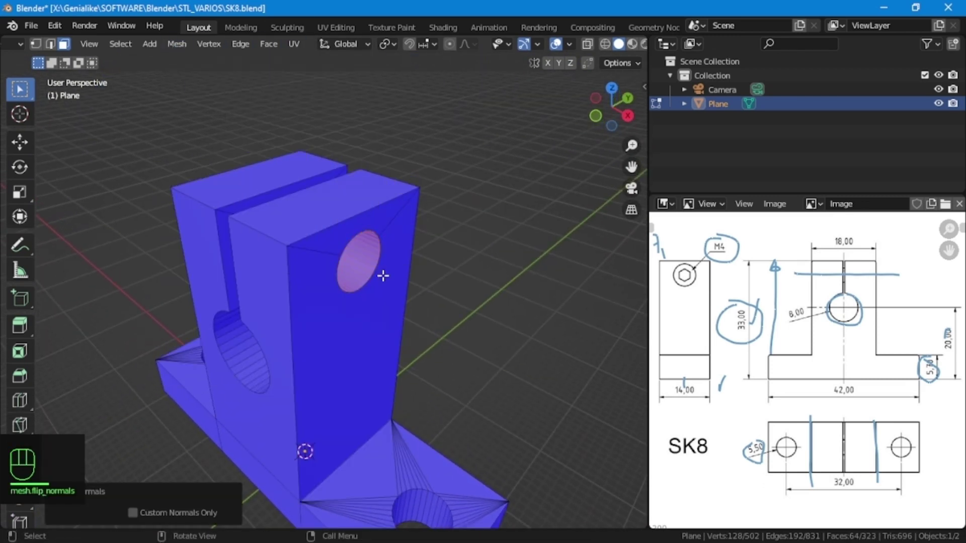
pyautogui.click(432, 276)
# Check the face orientation around the upright, turn off the Face Orientation overlay and return to camera view
pyautogui.scroll(3, 337, 248)
pyautogui.moveTo(336, 248); pyautogui.dragTo(524, 252, button='middle')
pyautogui.scroll(-2, 503, 282)
pyautogui.moveTo(474, 319); pyautogui.dragTo(465, 289, button='middle')
pyautogui.click(567, 43)
pyautogui.click(483, 314)
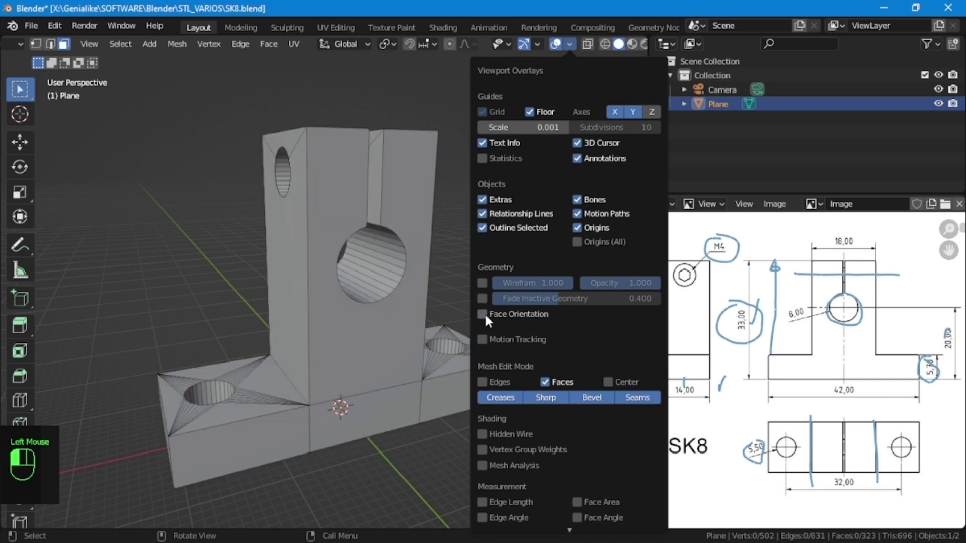
pyautogui.moveTo(502, 134); pyautogui.dragTo(428, 347, button='middle')
pyautogui.press('KP_0')
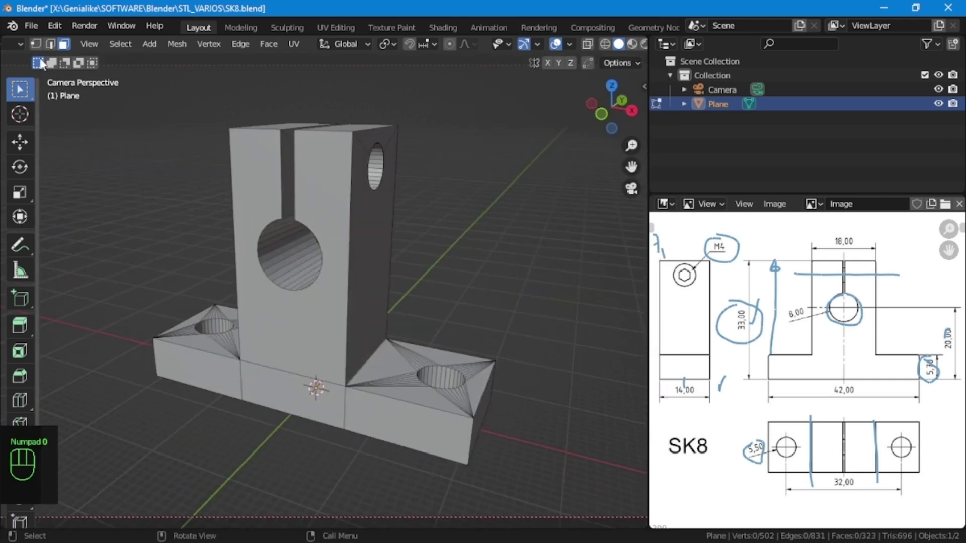
# Measure the upright's width along its top front edge and mark the 18,00 dimension on the drawing with a circle and cross
pyautogui.click(20, 271)
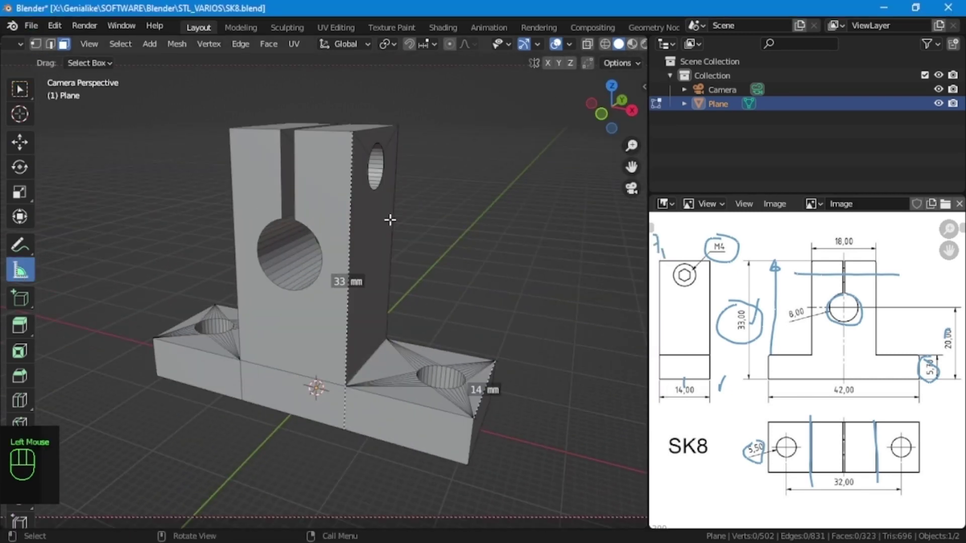
pyautogui.middleClick(416, 243)
pyautogui.keyDown('shift'); pyautogui.middleClick(427, 252); pyautogui.keyUp('shift')
pyautogui.press('KP_0')
pyautogui.moveTo(424, 250)
pyautogui.mouseDown(button='middle')
pyautogui.moveTo(426, 272)
pyautogui.moveTo(414, 273)
pyautogui.moveTo(252, 188)
pyautogui.mouseUp(button='middle')
pyautogui.keyDown('ctrl'); pyautogui.moveTo(252, 187); pyautogui.dragTo(342, 227); pyautogui.keyUp('ctrl')
pyautogui.scroll(8, 347, 226)
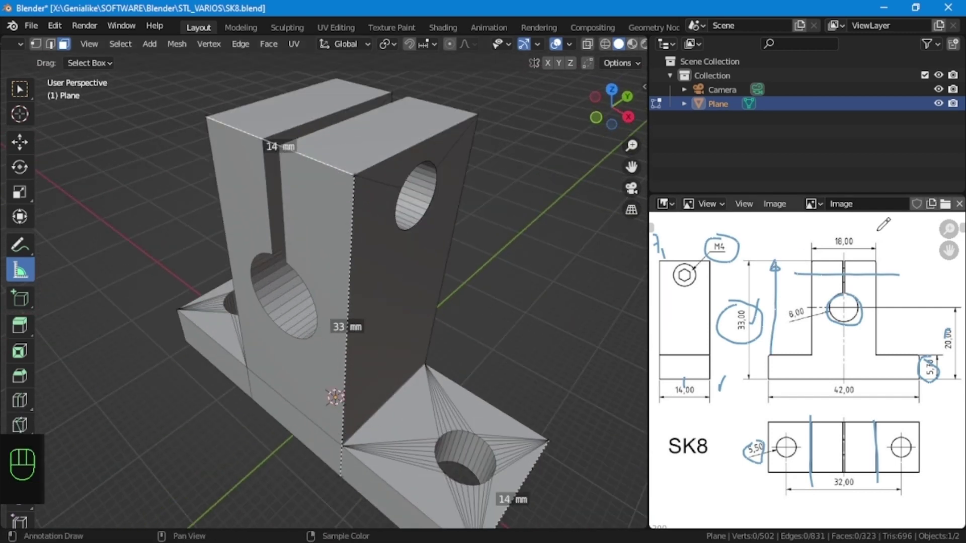
pyautogui.moveTo(878, 227); pyautogui.dragTo(861, 248)
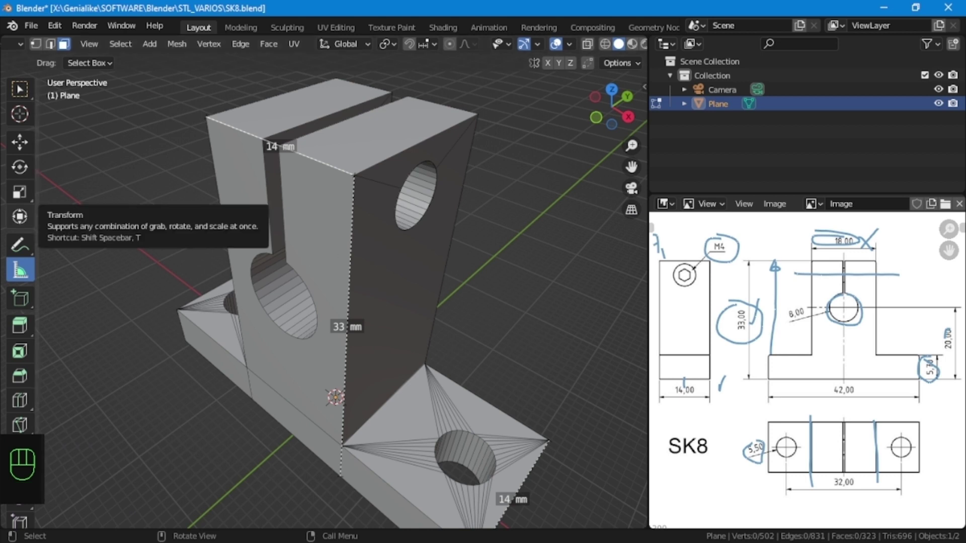
# Show the transform values, select all vertices of the mesh and merge them by distance
pyautogui.press('KP_0')
pyautogui.press('n')
pyautogui.click(35, 43)
pyautogui.click(36, 44)
pyautogui.press('a')
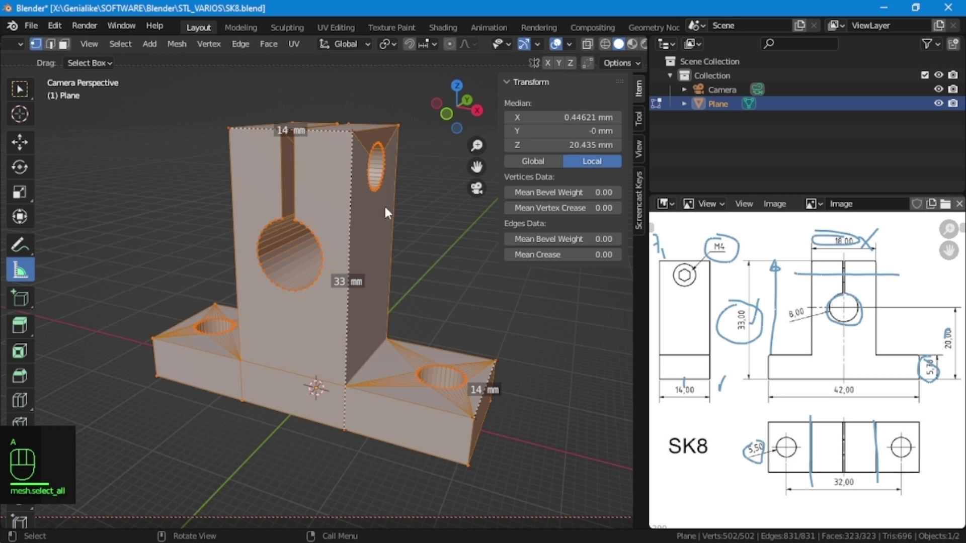
pyautogui.press('m')
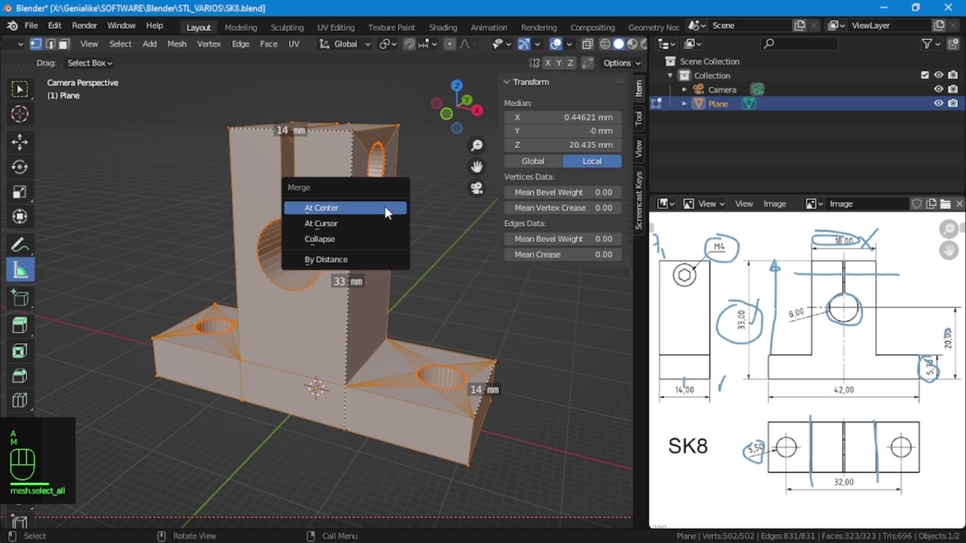
pyautogui.click(331, 260)
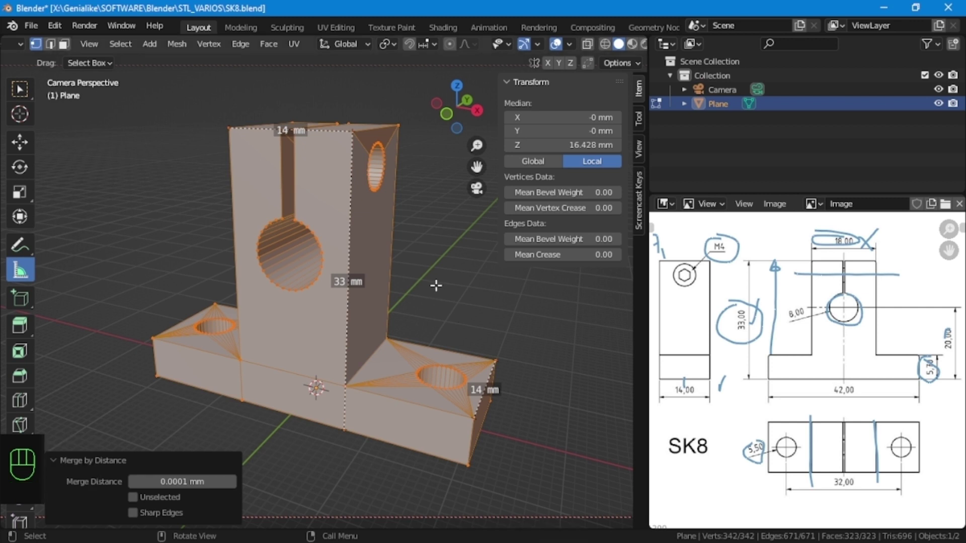
pyautogui.click(442, 300)
pyautogui.middleClick(415, 305)
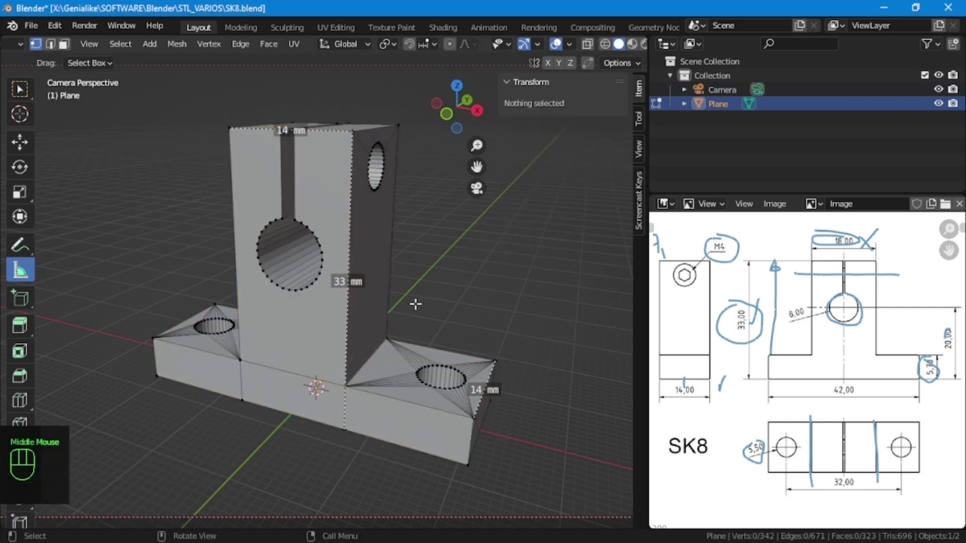
# In face selection, select both faces that make up the upright's +X side around the clamp-screw hole
pyautogui.press('3')
pyautogui.click(382, 237)
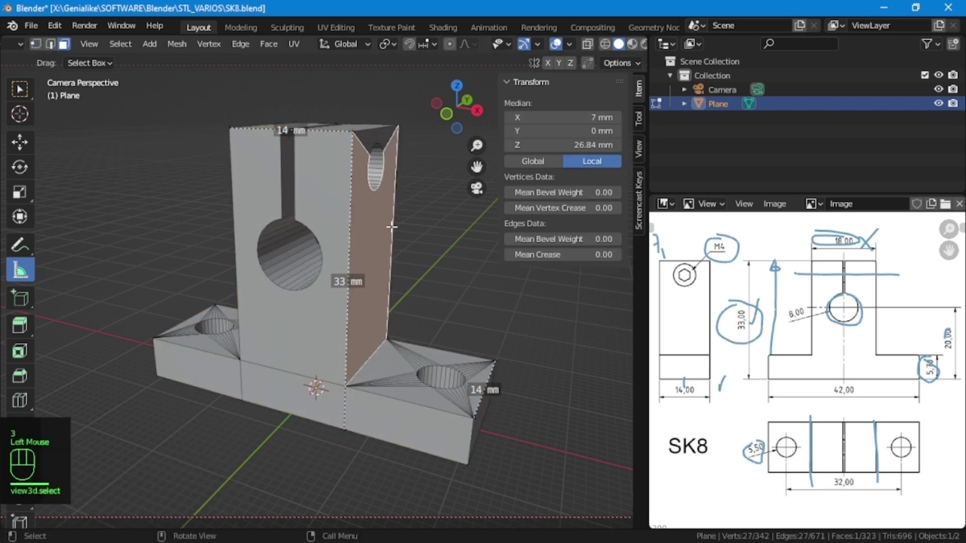
pyautogui.keyDown('shift'); pyautogui.click(374, 132); pyautogui.keyUp('shift')
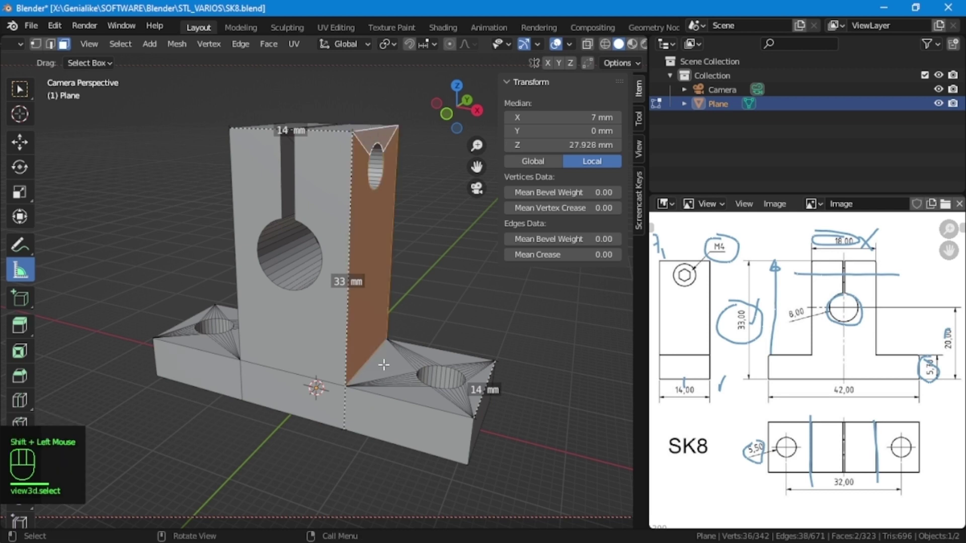
pyautogui.press('g')
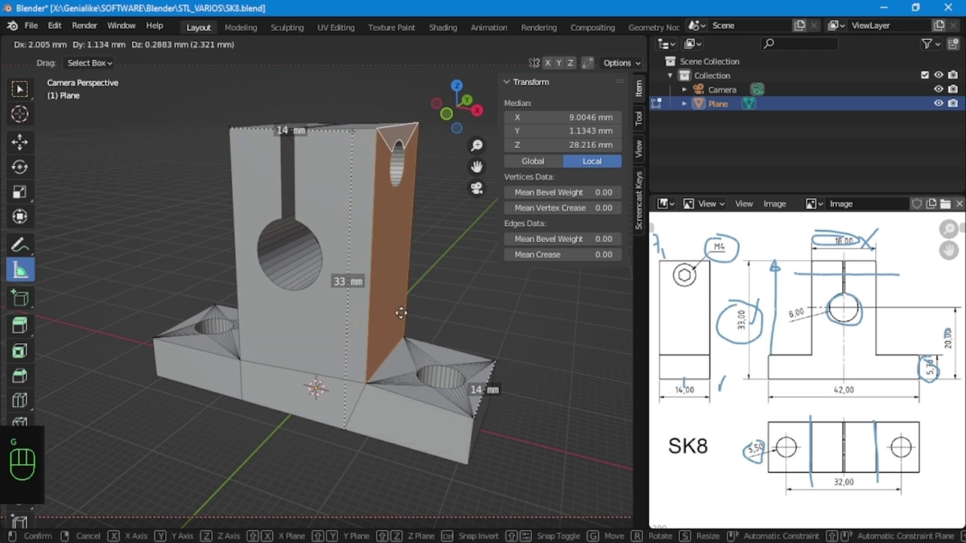
pyautogui.press('x')
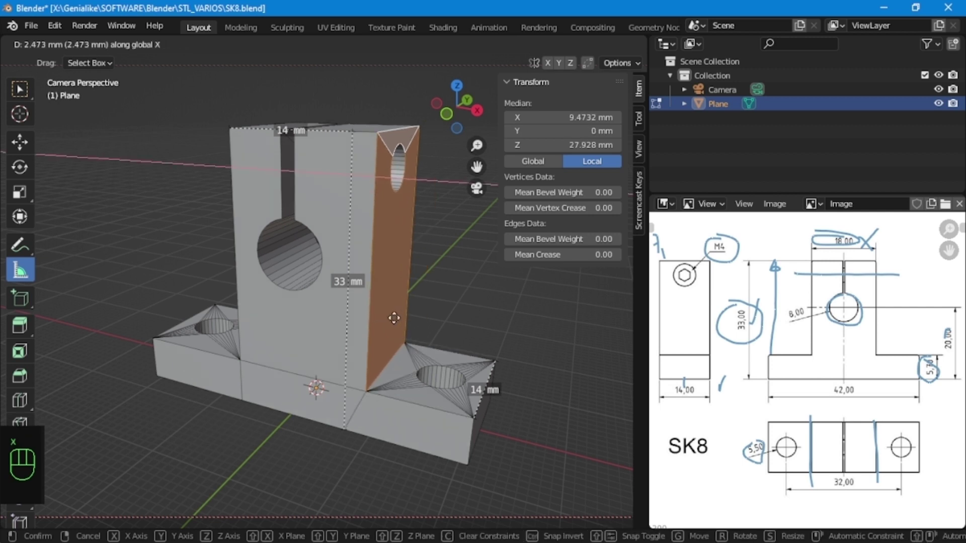
pyautogui.rightClick(417, 302)
# Set the median X position of the selected +X side faces to 9 mm
pyautogui.click(570, 117)
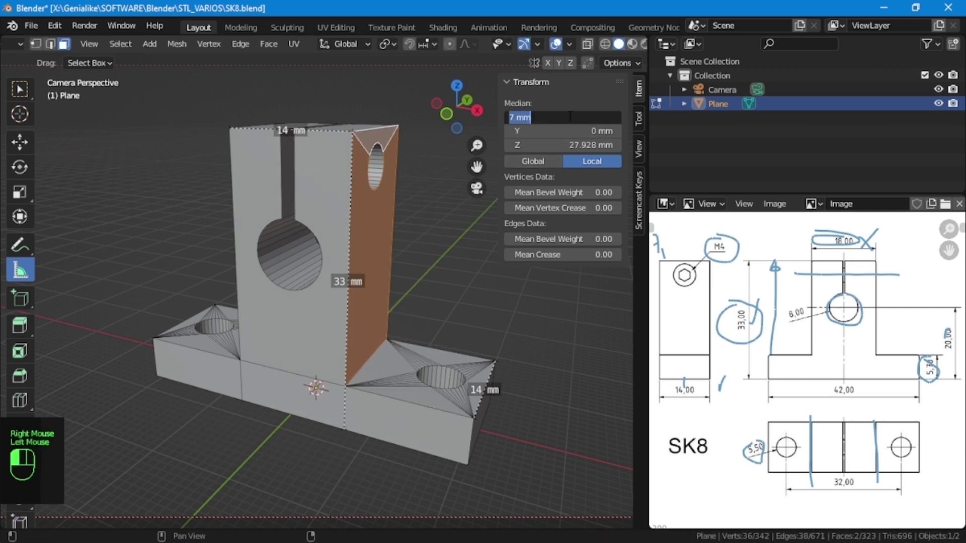
pyautogui.press('Return')
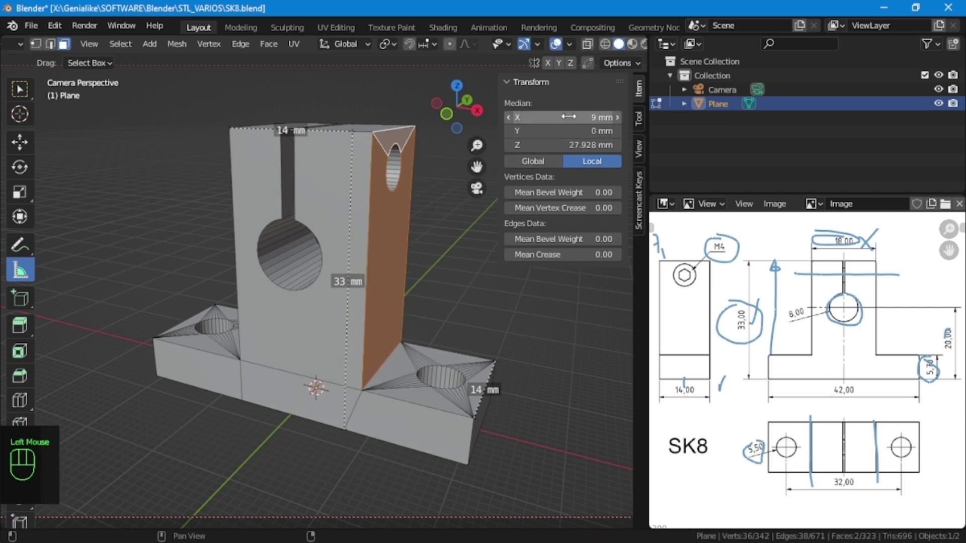
pyautogui.middleClick(321, 328)
pyautogui.press('KP_0')
# Select both faces of the upright's -X side, set their median X position to -9 mm and clear the selection
pyautogui.moveTo(321, 327); pyautogui.dragTo(329, 164, button='middle')
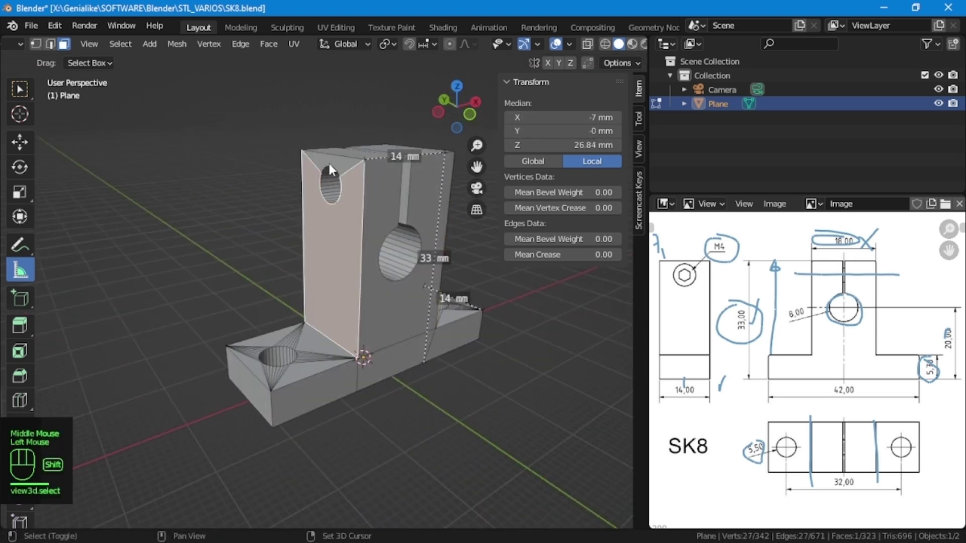
pyautogui.keyDown('shift'); pyautogui.click(336, 162); pyautogui.keyUp('shift')
pyautogui.click(537, 120)
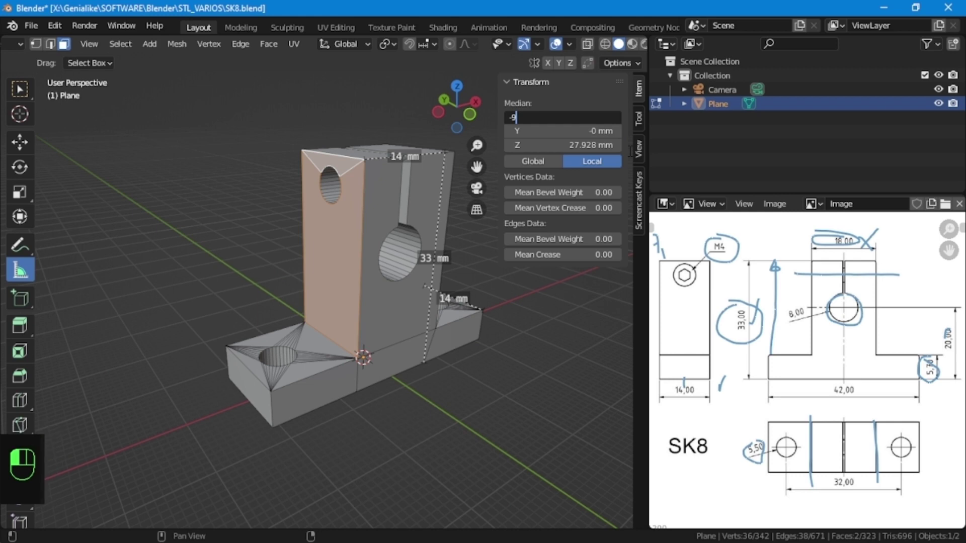
pyautogui.press('Return')
pyautogui.click(479, 274)
# Extend both ends of the width ruler to the widened upright's top corners and tick off the 18,00 dimension on the drawing
pyautogui.moveTo(478, 274); pyautogui.dragTo(186, 231, button='middle')
pyautogui.scroll(2, 380, 270)
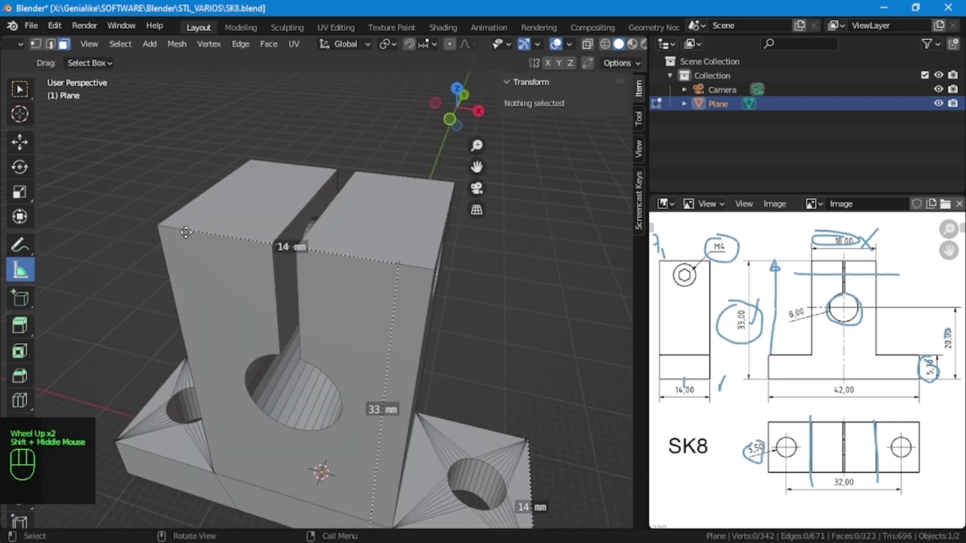
pyautogui.keyDown('ctrl'); pyautogui.moveTo(180, 227); pyautogui.dragTo(155, 226); pyautogui.keyUp('ctrl')
pyautogui.keyDown('ctrl'); pyautogui.moveTo(400, 264); pyautogui.dragTo(434, 271); pyautogui.keyUp('ctrl')
pyautogui.moveTo(301, 249); pyautogui.dragTo(334, 231, button='middle')
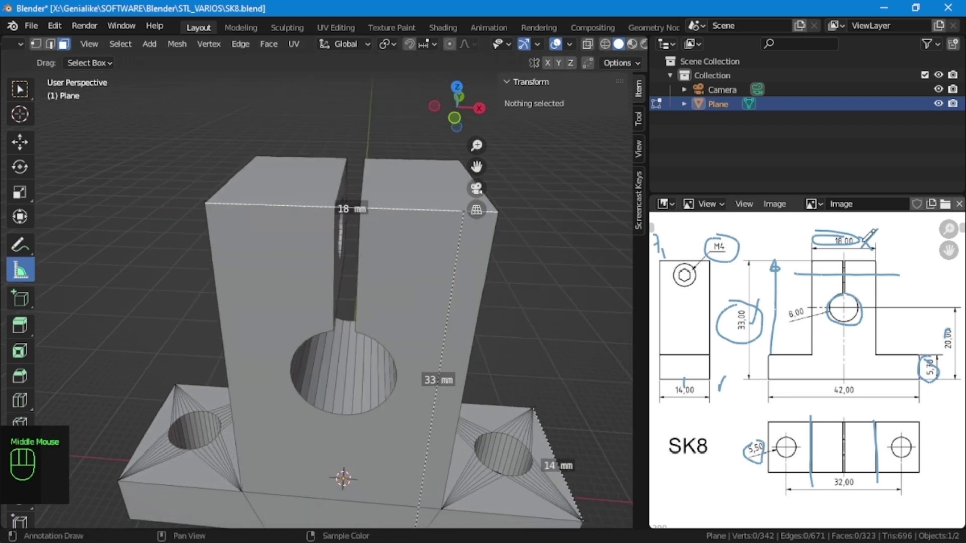
pyautogui.moveTo(875, 237)
pyautogui.mouseDown()
pyautogui.moveTo(881, 245)
pyautogui.moveTo(905, 218)
pyautogui.mouseUp()
# In edge selection, select the +X crosswise edge between the mounting holes on the base's underside and set its median X to 9 mm
pyautogui.moveTo(603, 293); pyautogui.dragTo(366, 420, button='middle')
pyautogui.press('w')
pyautogui.moveTo(324, 452); pyautogui.dragTo(409, 366, button='middle')
pyautogui.click(410, 366)
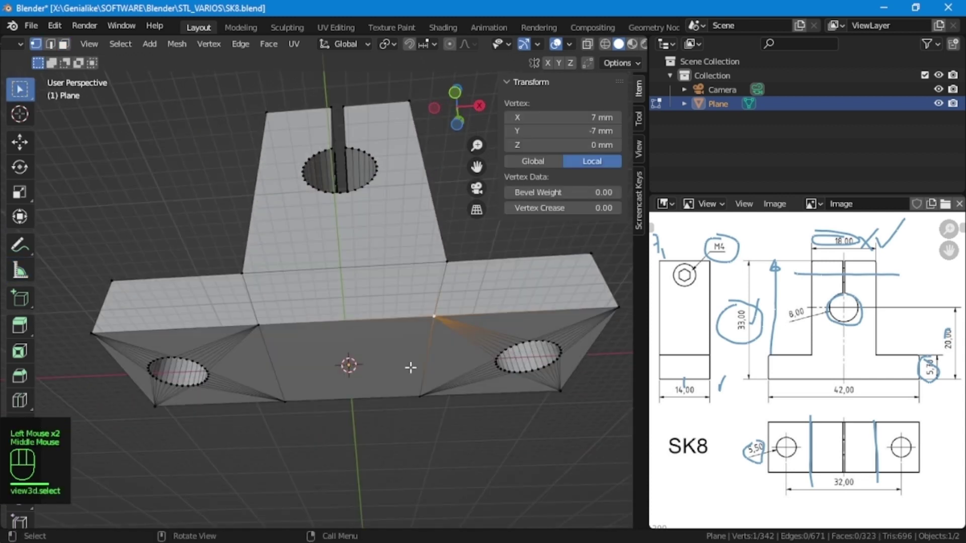
pyautogui.press('2')
pyautogui.click(428, 352)
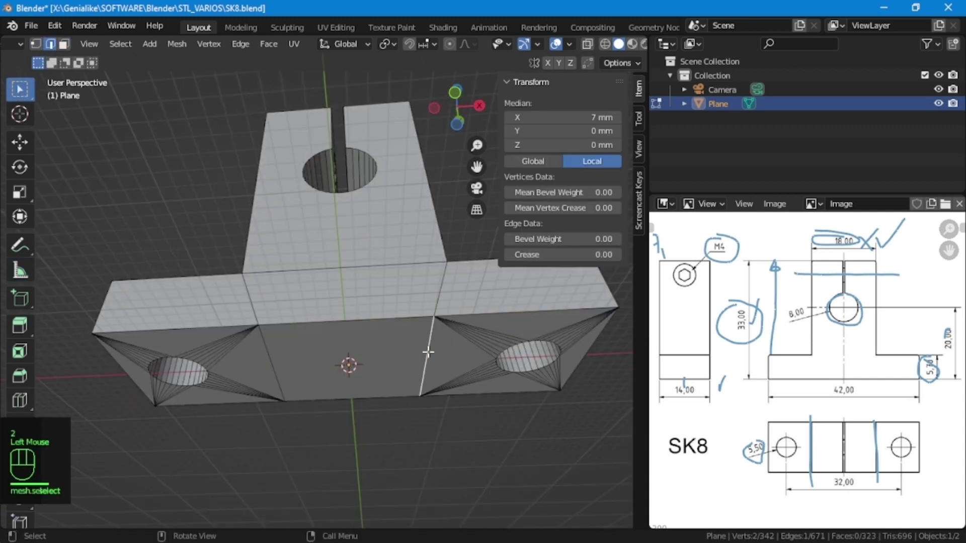
pyautogui.moveTo(579, 117)
pyautogui.mouseDown()
pyautogui.moveTo(611, 117)
pyautogui.moveTo(579, 117)
pyautogui.mouseUp()
pyautogui.click(578, 117)
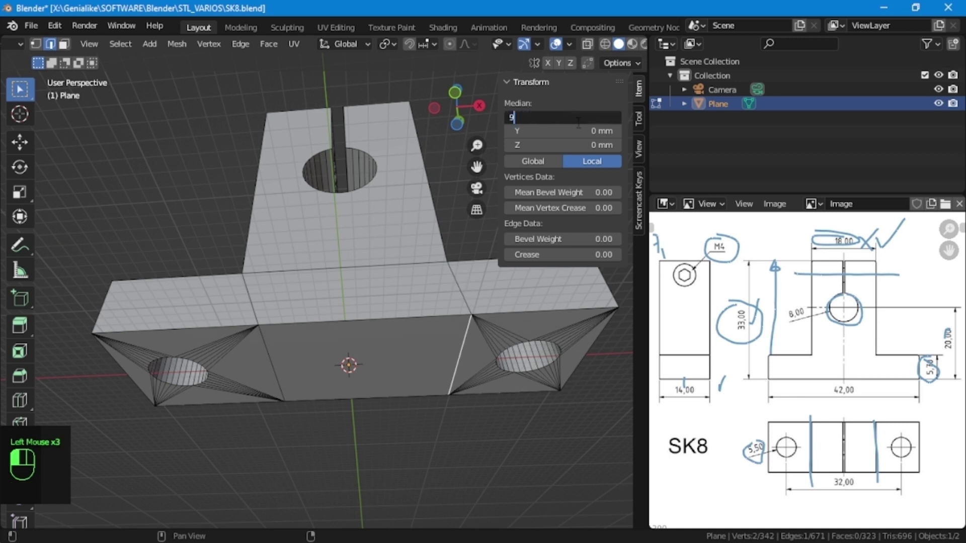
pyautogui.write('9')
pyautogui.press('Return')
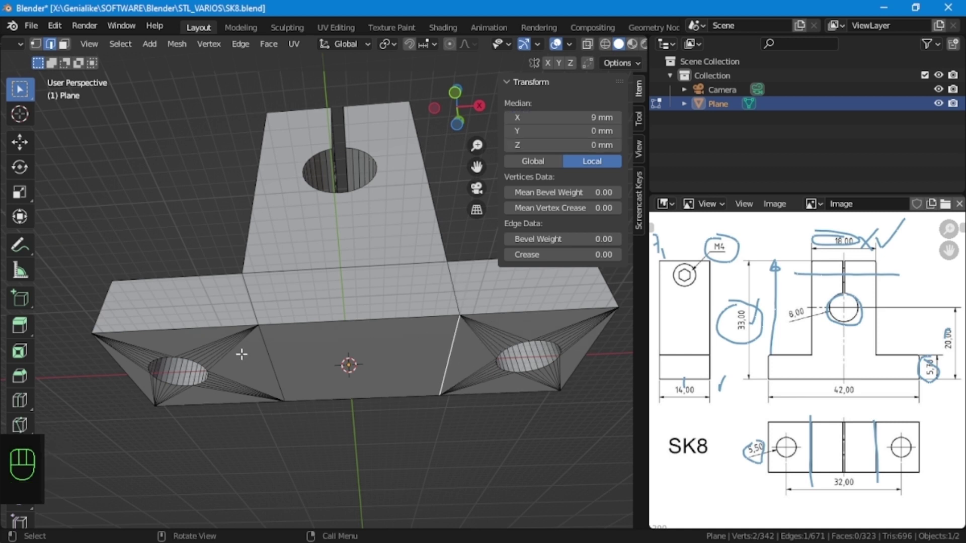
# Select the matching -X crosswise edge on the base's underside and set its median X to -9 mm
pyautogui.click(268, 351)
pyautogui.click(578, 118)
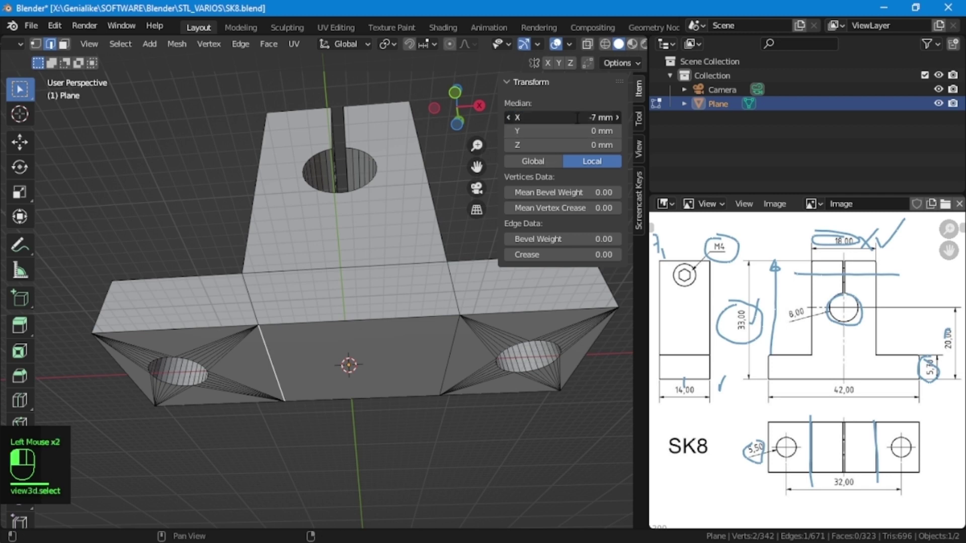
pyautogui.press('Return')
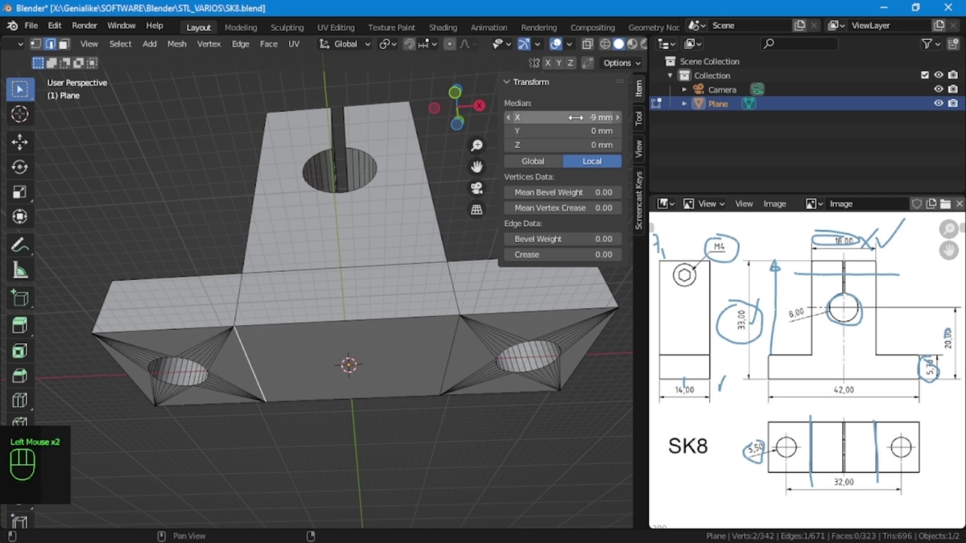
# Turn on the Face Orientation overlay to check the normals of the whole shaft support
pyautogui.click(437, 220)
pyautogui.moveTo(435, 220); pyautogui.dragTo(334, 264, button='middle')
pyautogui.click(569, 42)
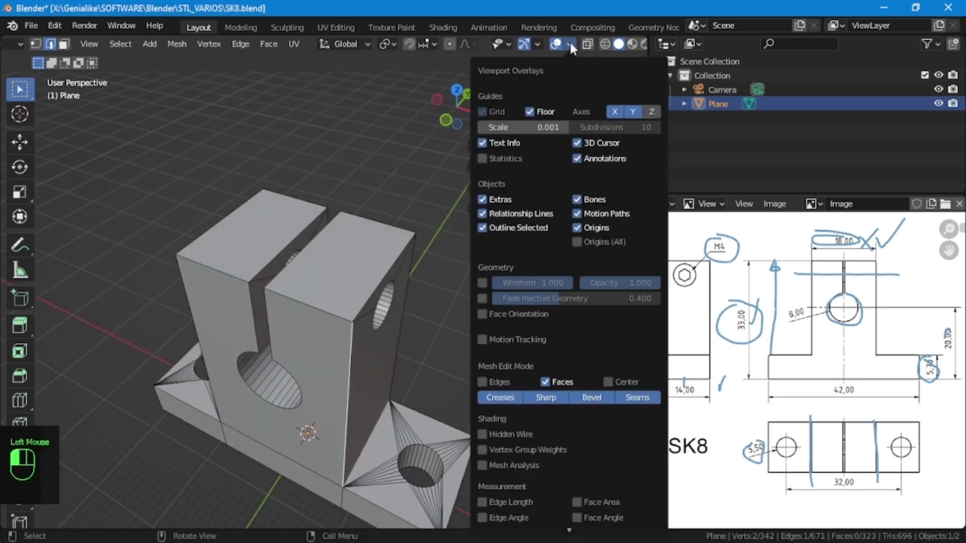
pyautogui.click(487, 310)
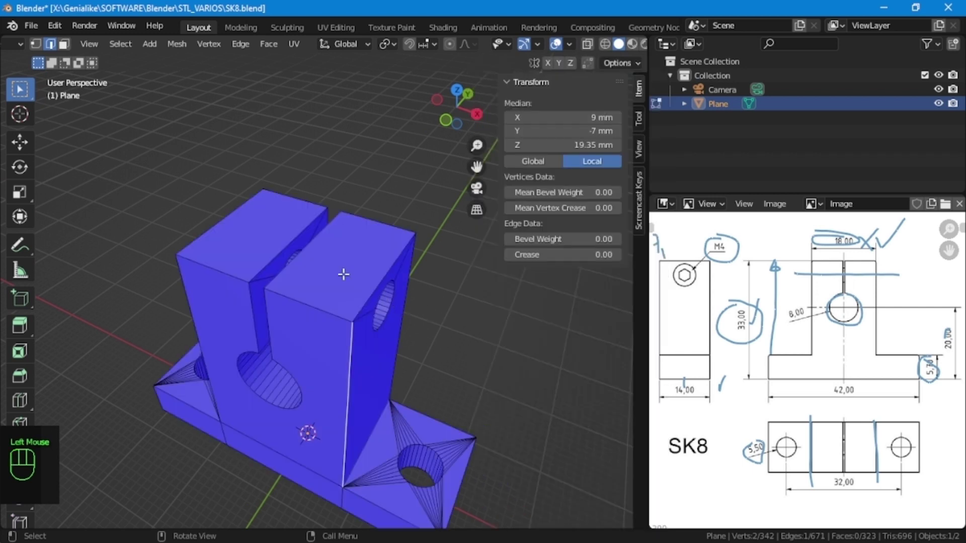
# Delete the top face of the upright's +X half to examine the inner face orientation, and undo the deletion
pyautogui.press('3')
pyautogui.click(344, 274)
pyautogui.press('x')
pyautogui.click(342, 277)
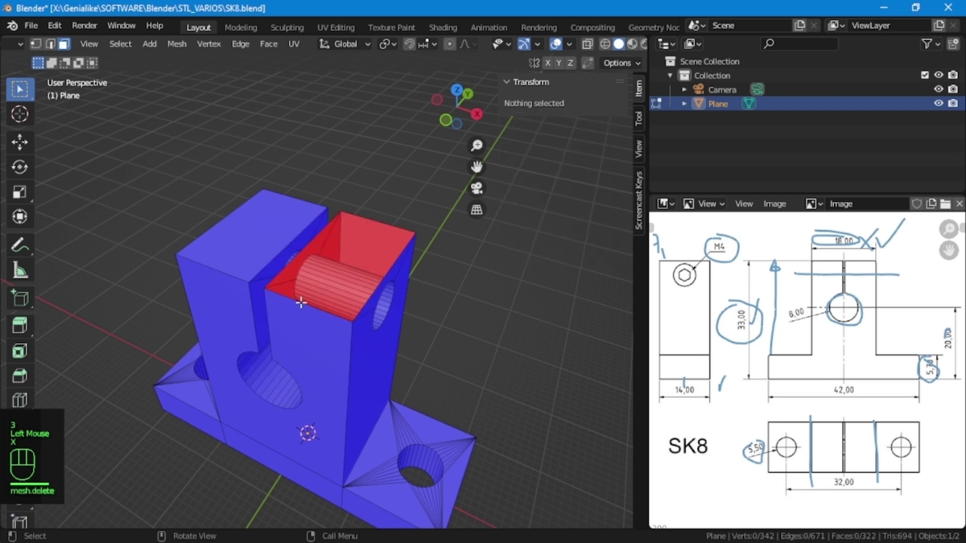
pyautogui.moveTo(301, 303); pyautogui.dragTo(352, 312, button='middle')
pyautogui.hotkey('ctrl', 'z')
pyautogui.keyDown('shift'); pyautogui.moveTo(522, 349); pyautogui.dragTo(484, 308, button='middle'); pyautogui.keyUp('shift')
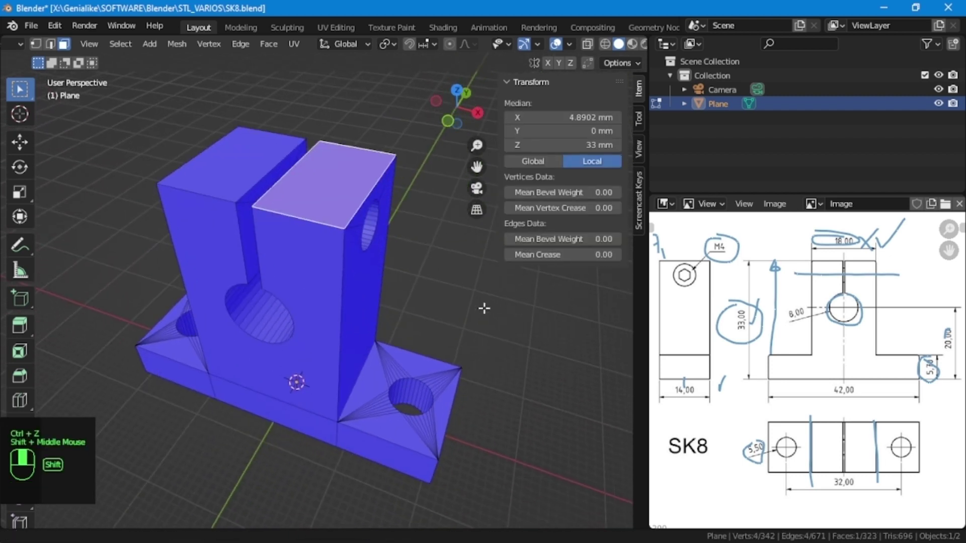
# Look at the part through the camera and turn off the Face Orientation overlay
pyautogui.press('KP_0')
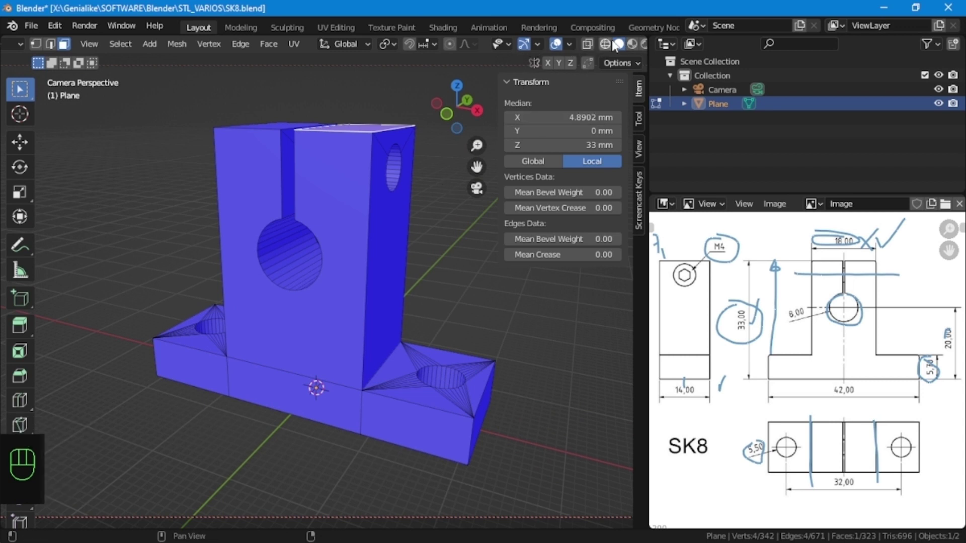
pyautogui.click(569, 45)
pyautogui.click(481, 315)
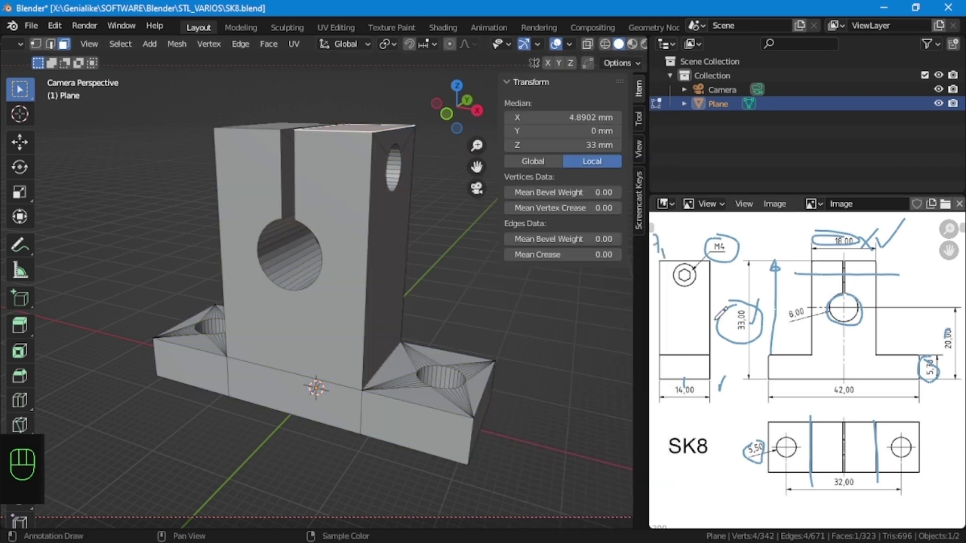
# Draw a large check mark beside the front view on the reference drawing and save the SK8.blend file
pyautogui.moveTo(904, 298); pyautogui.dragTo(946, 236)
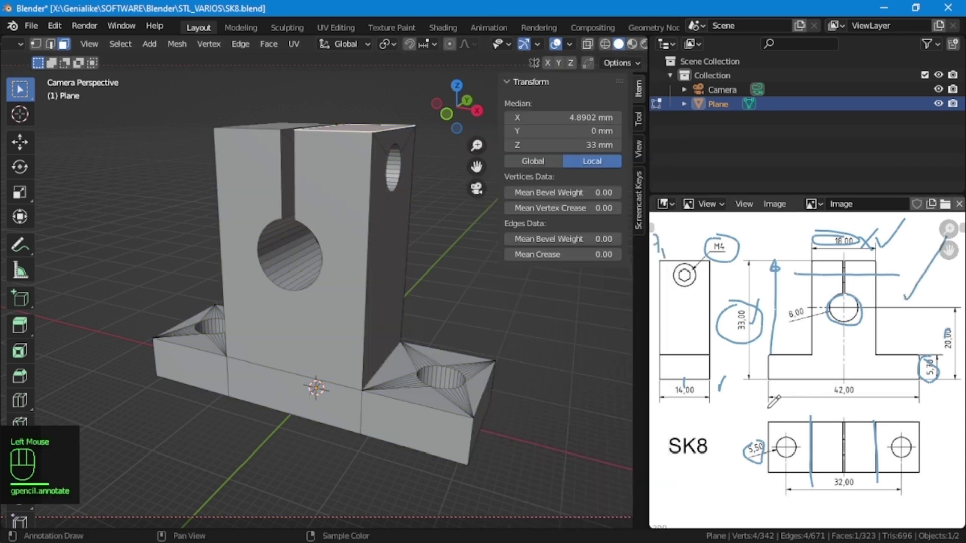
pyautogui.click(31, 26)
pyautogui.click(62, 118)
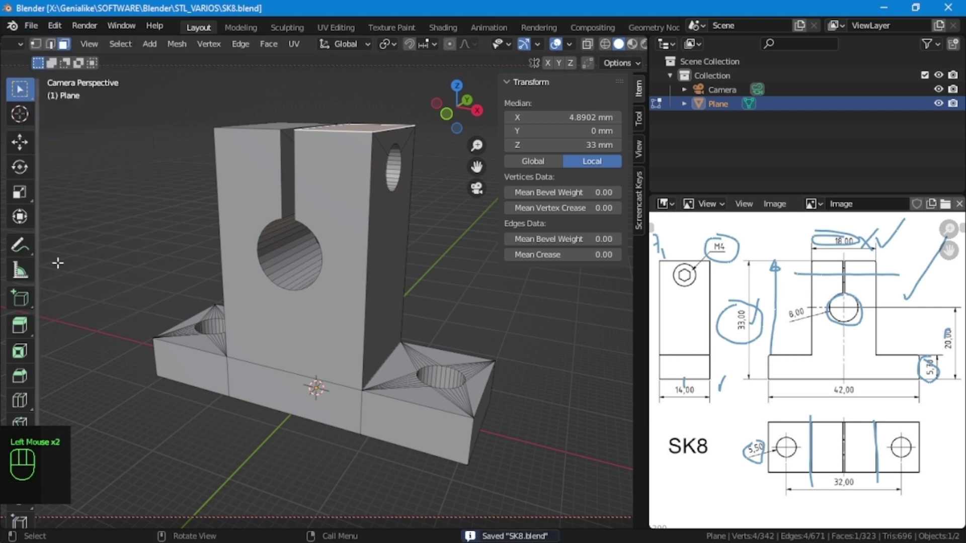